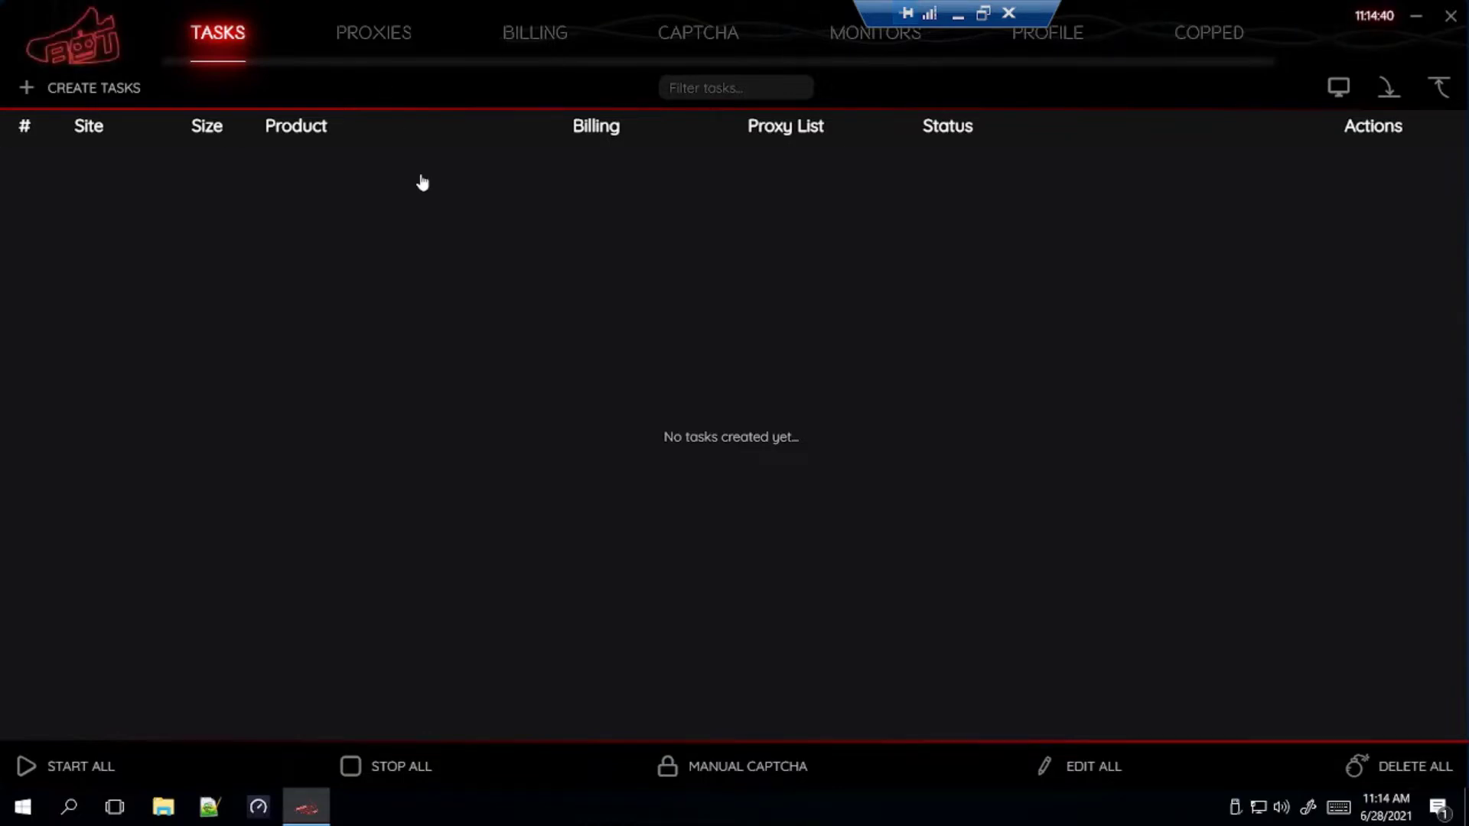
Step: Start a new task for the Footlocker site, keeping the mode on Smooth
left_click(92, 93)
left_click(442, 331)
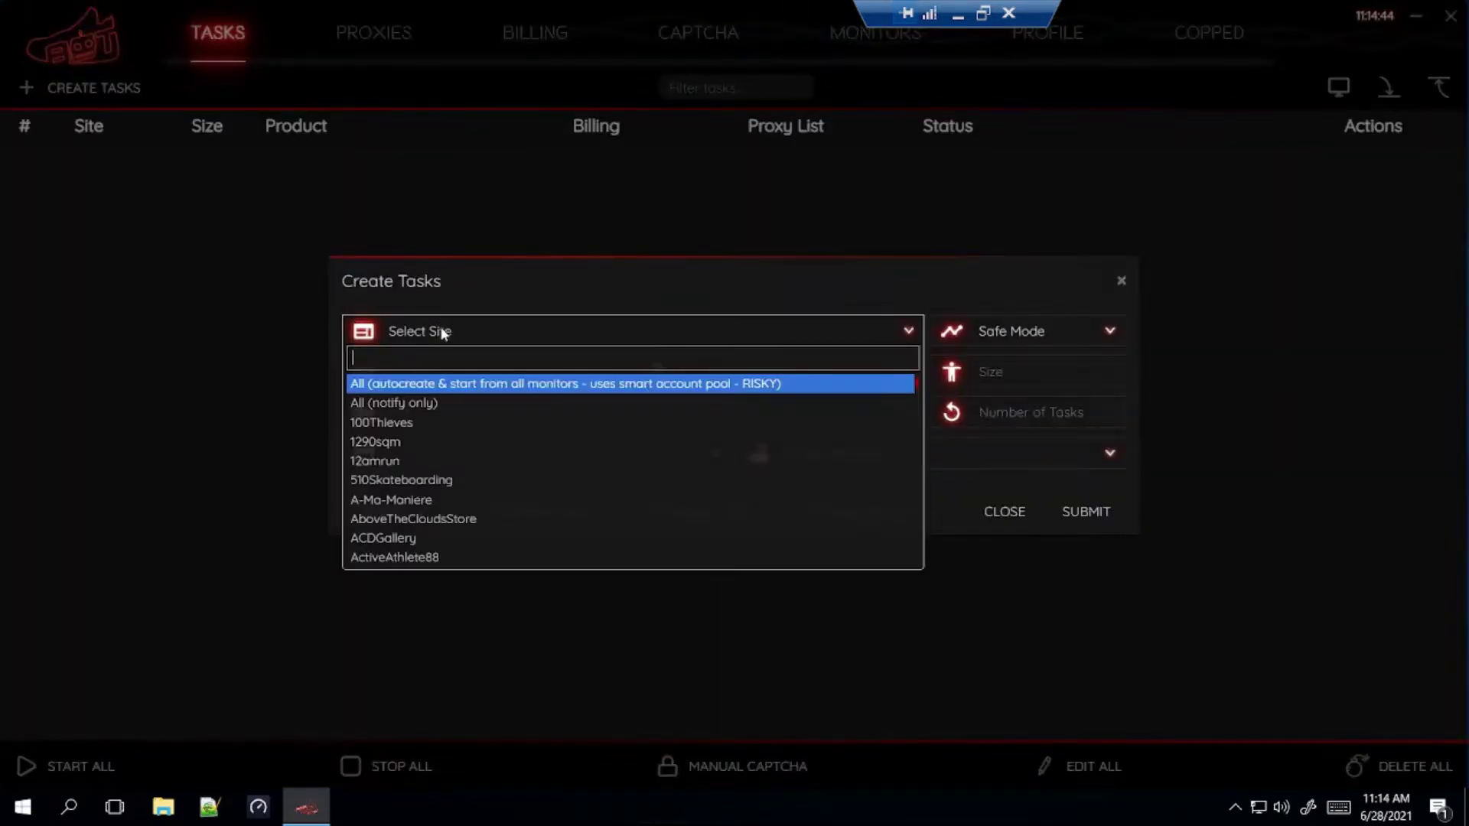
type("footlo")
key("Return")
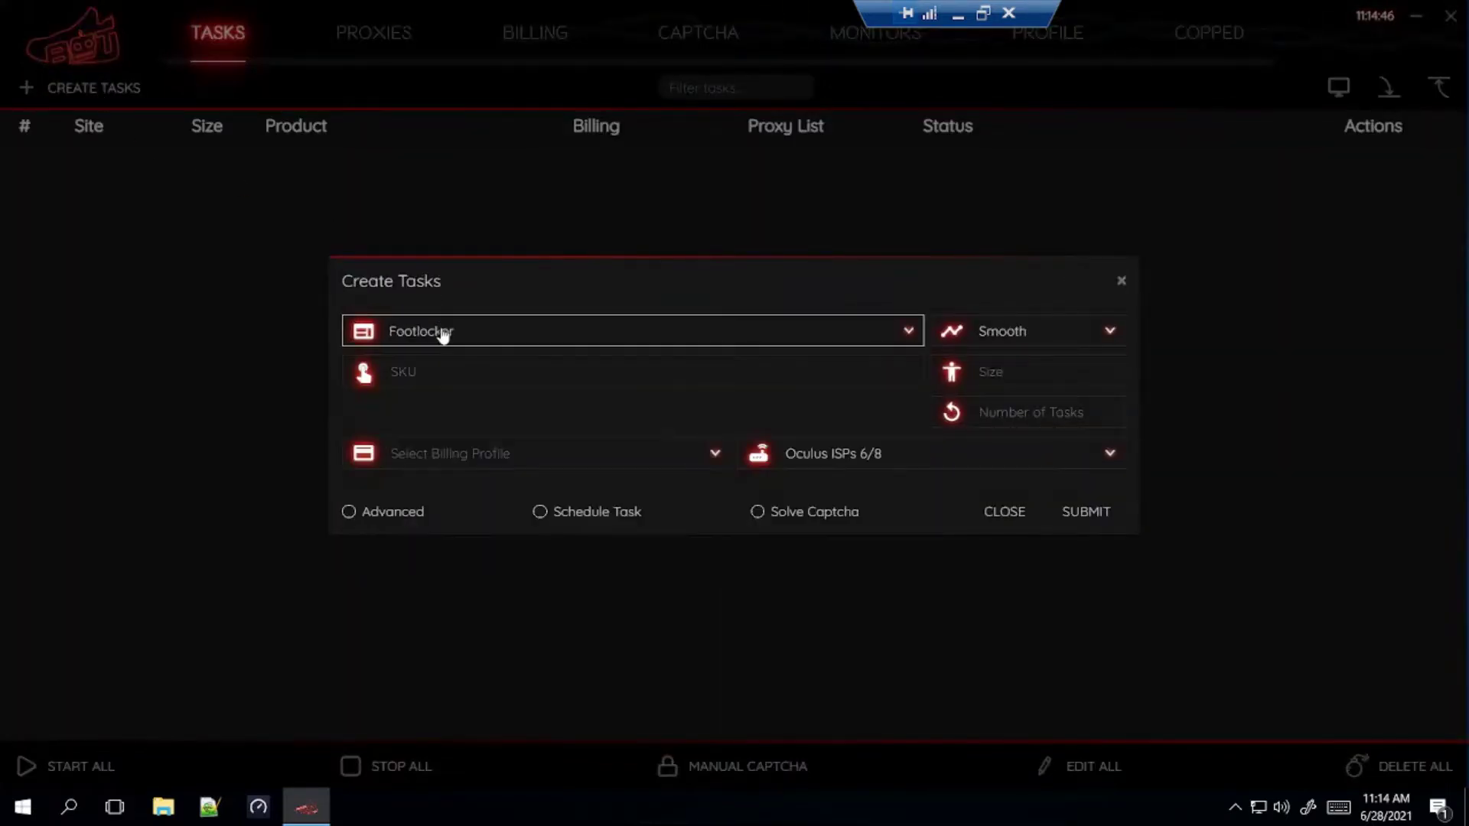
left_click(1027, 321)
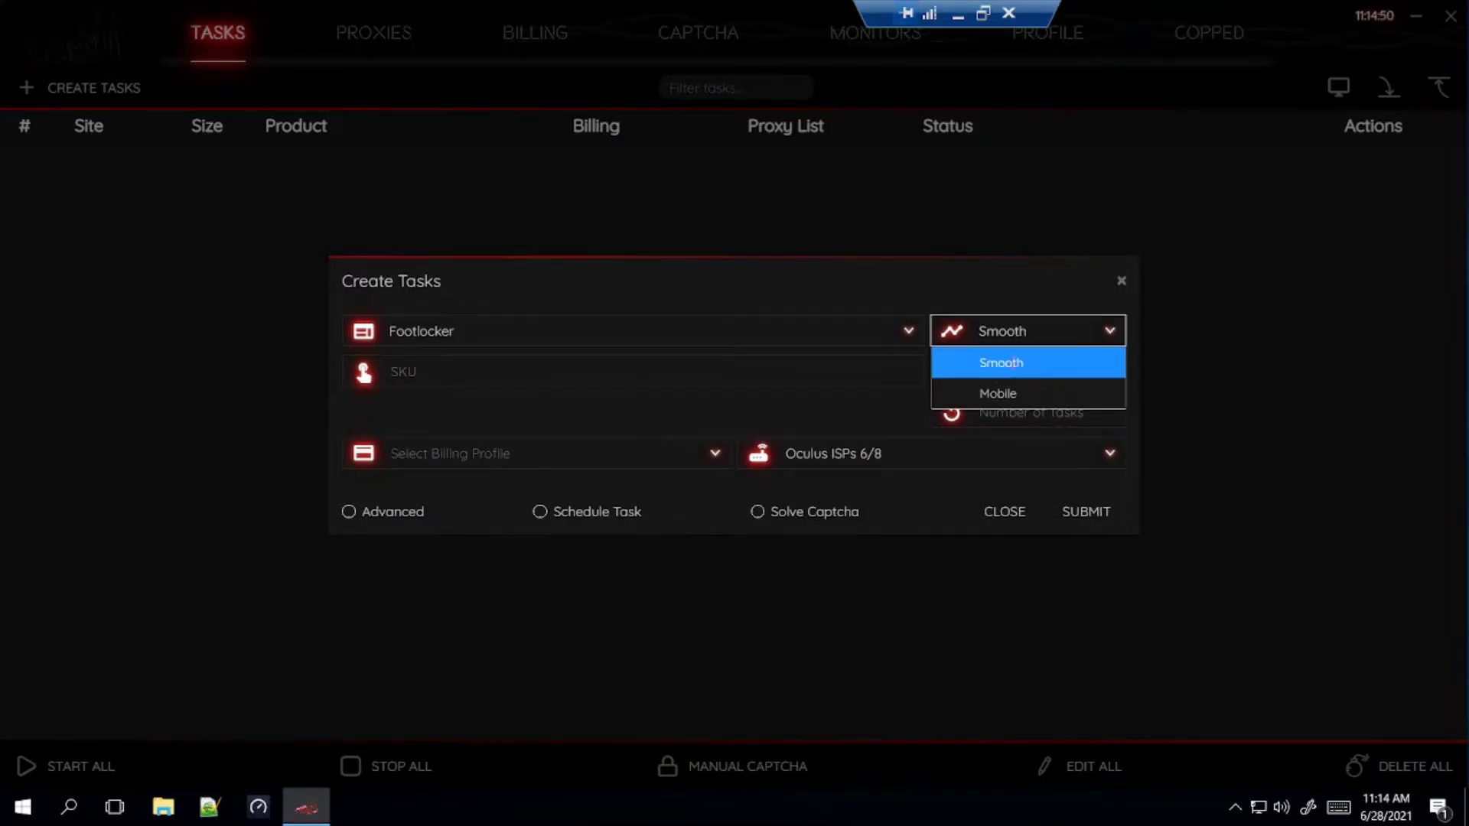
left_click(1001, 363)
Step: Select the SKU field, then bring up Foot Locker's release calendar in Chrome
left_click(390, 372)
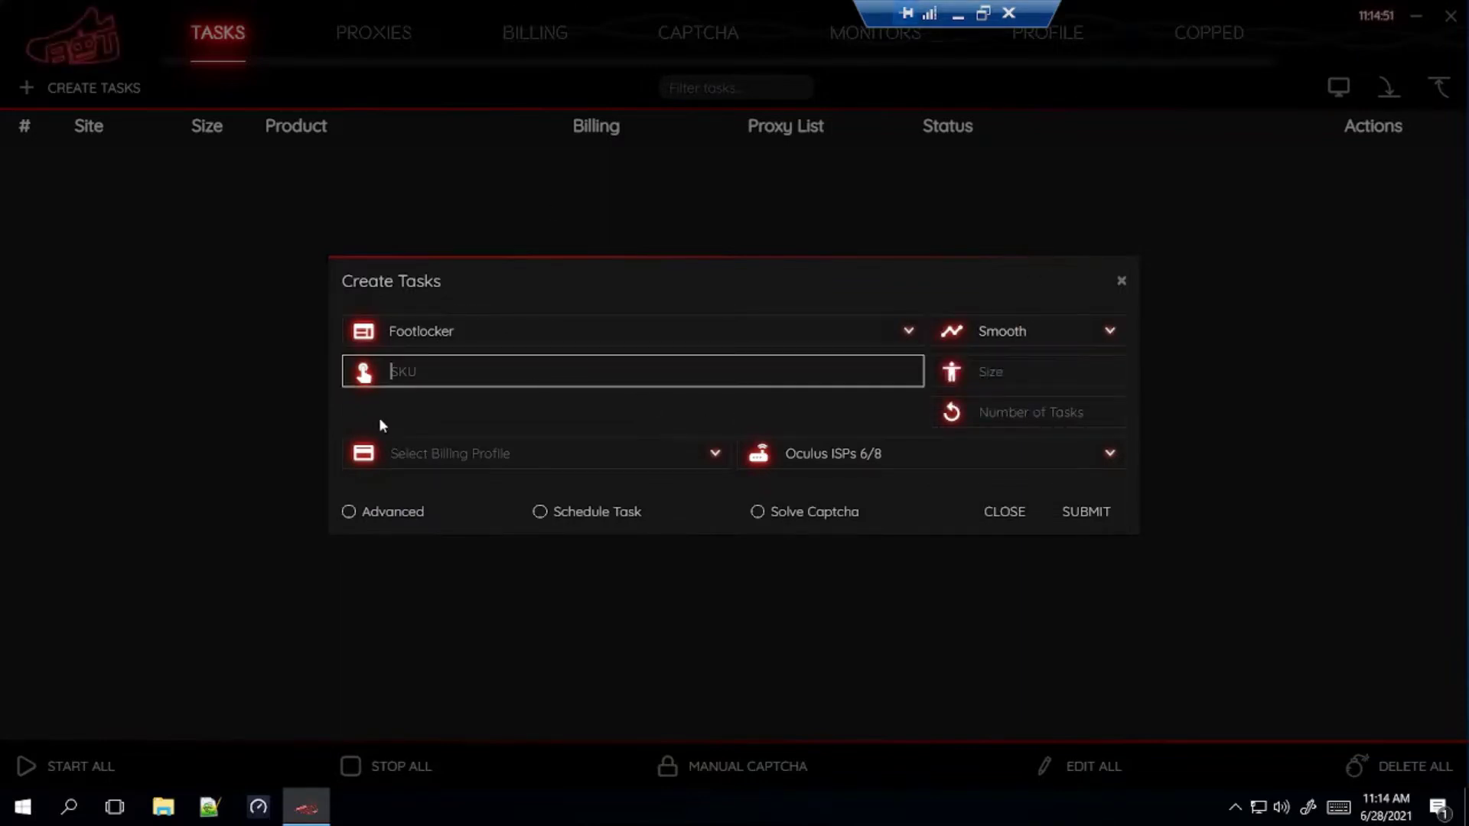
left_click(958, 15)
left_click(165, 616)
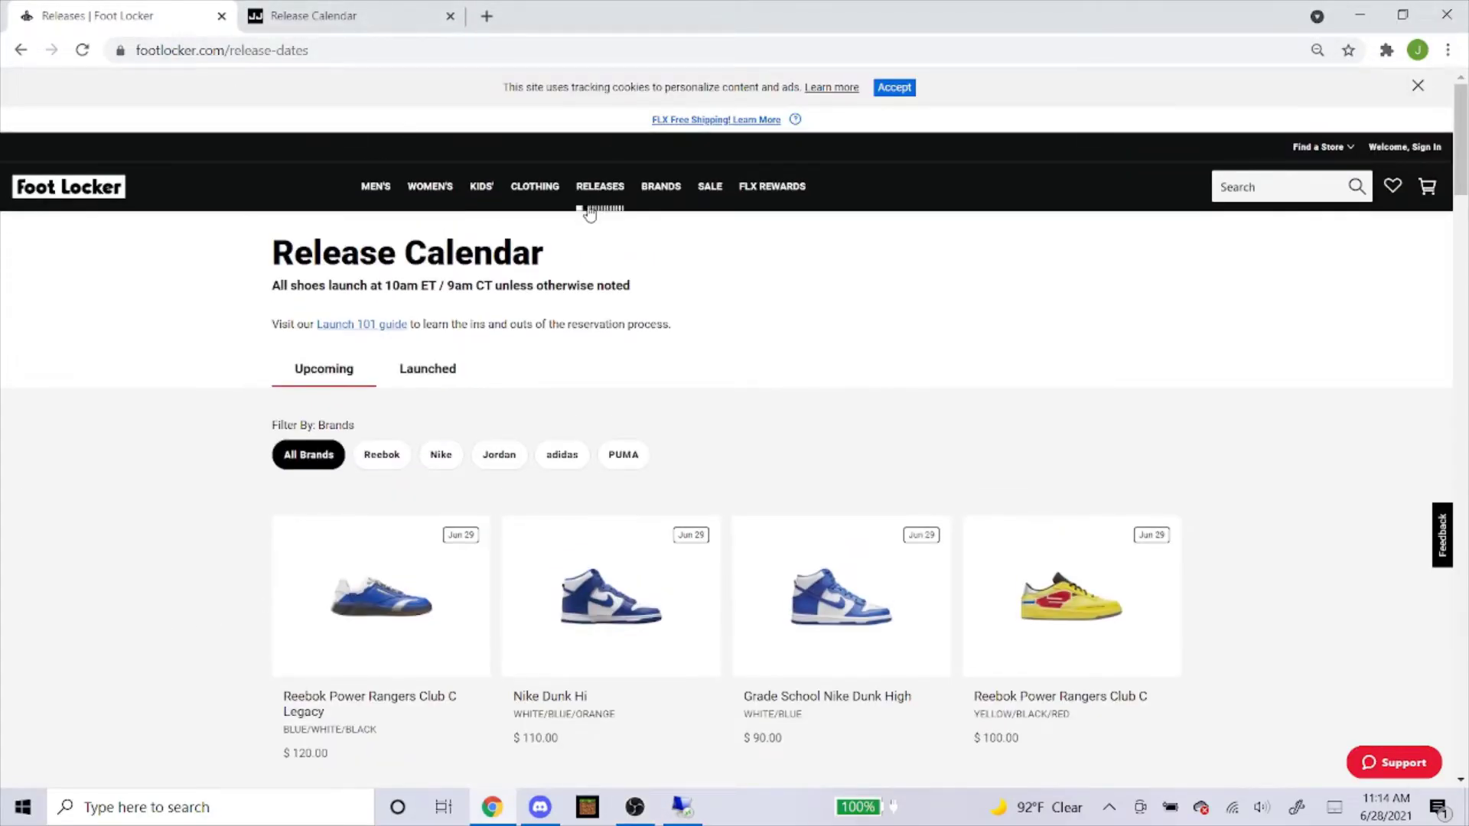
Step: Open the Nike Dunk Hi product page from the release calendar in a new tab
scroll(577, 295, "down", 5)
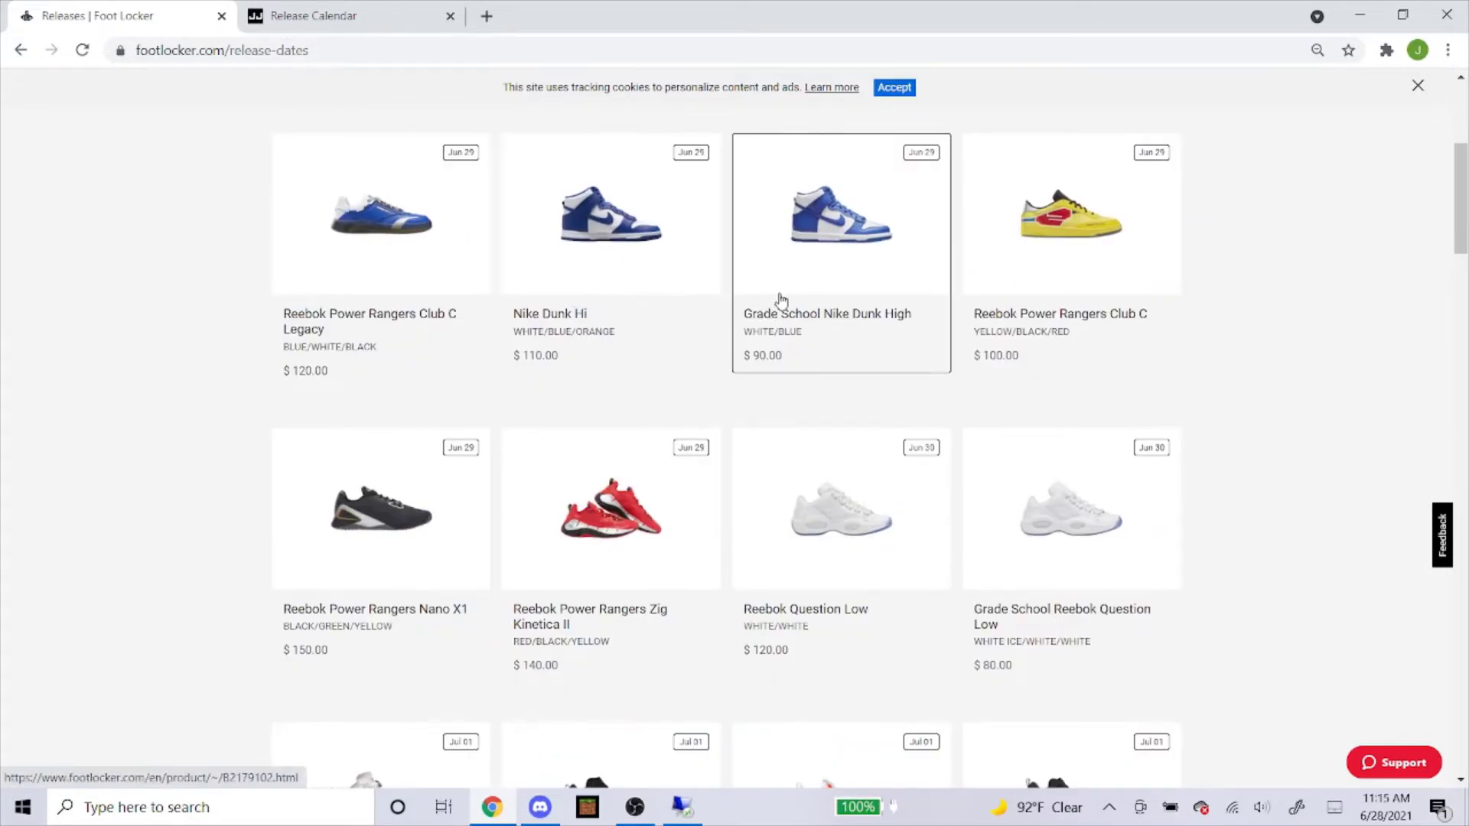
right_click(615, 254)
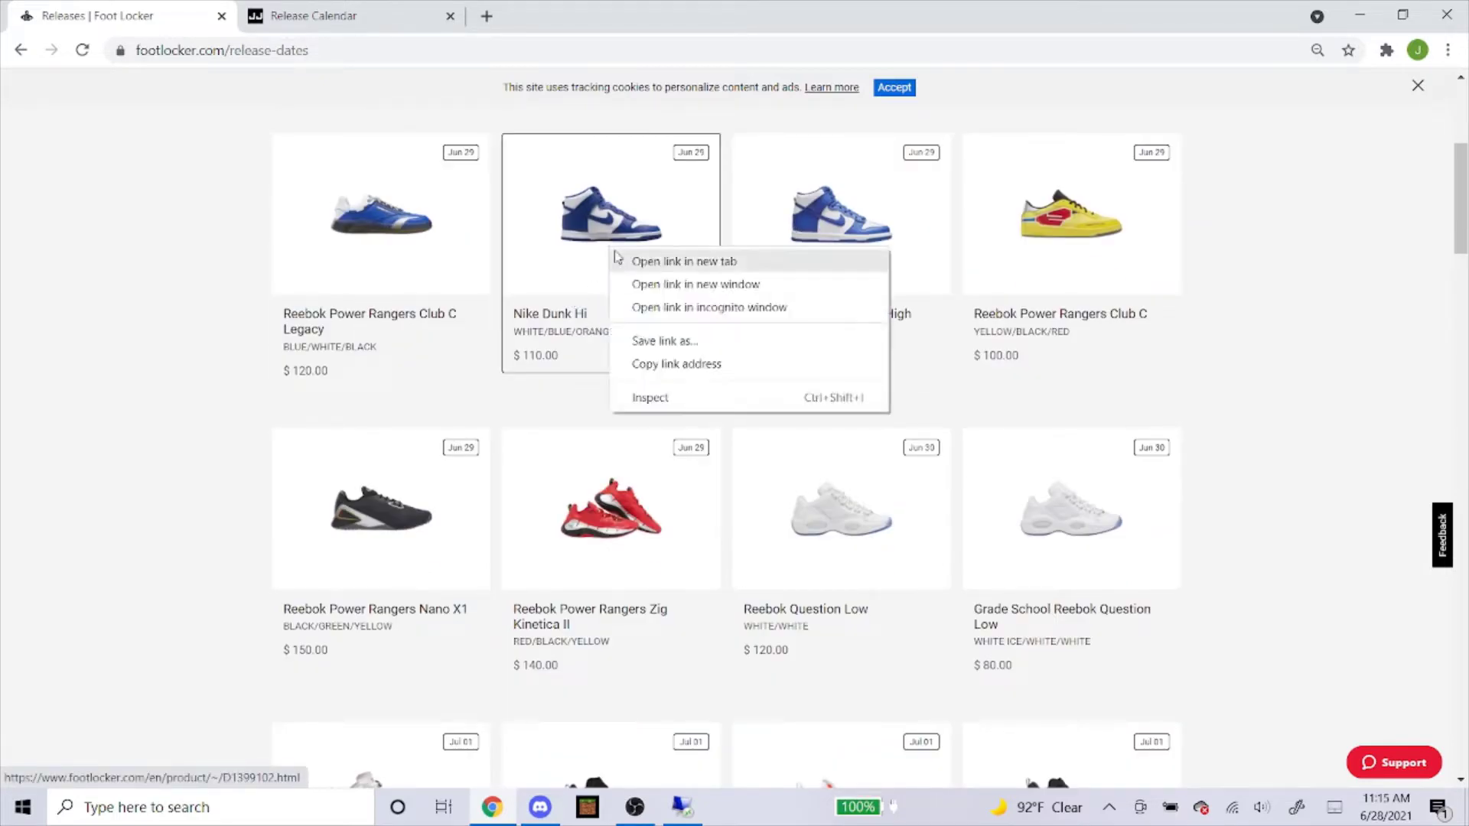
left_click(683, 261)
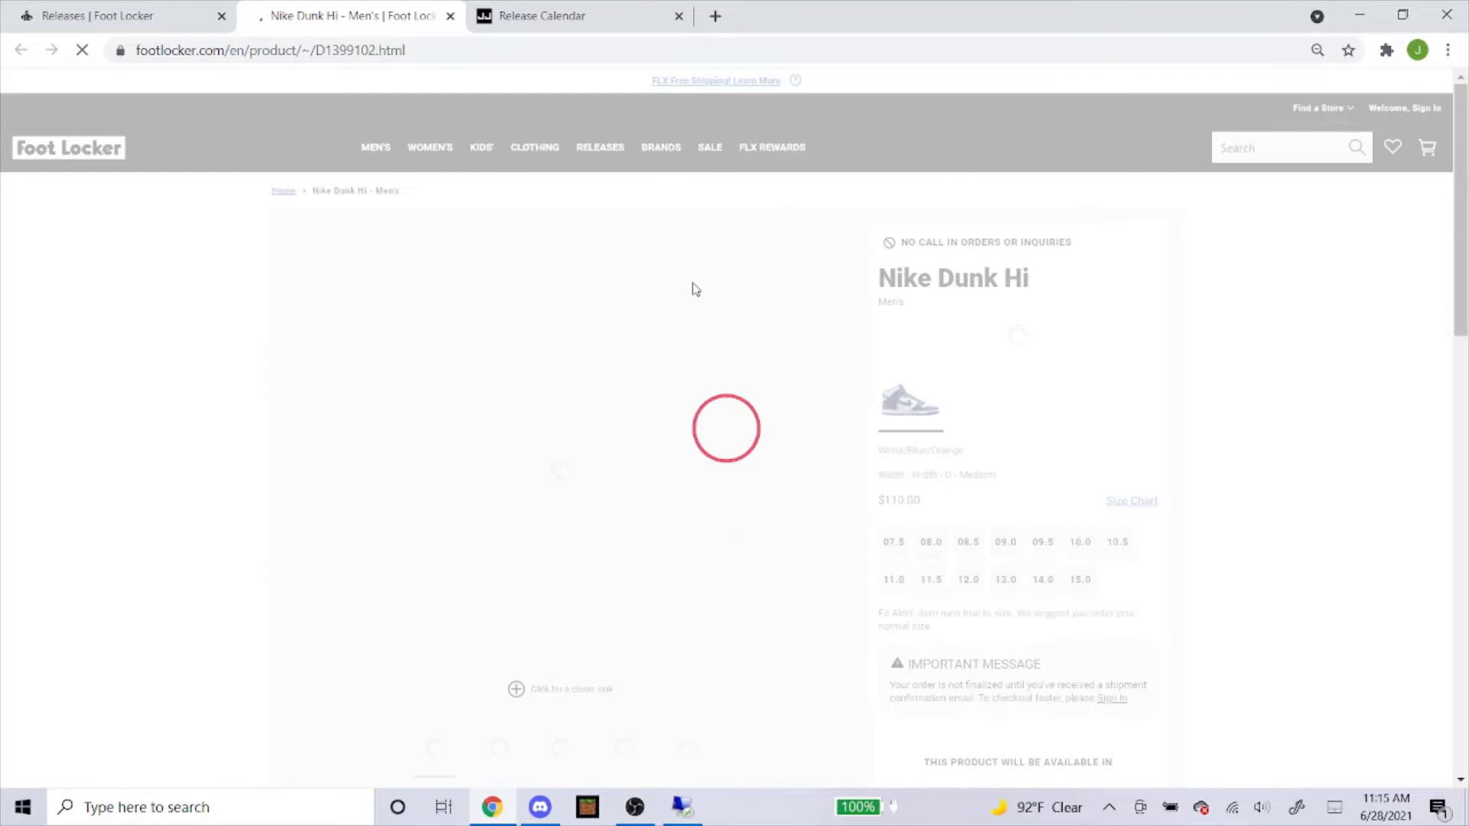
Step: Copy the product number D1399102 from the product details
scroll(767, 375, "down", 1)
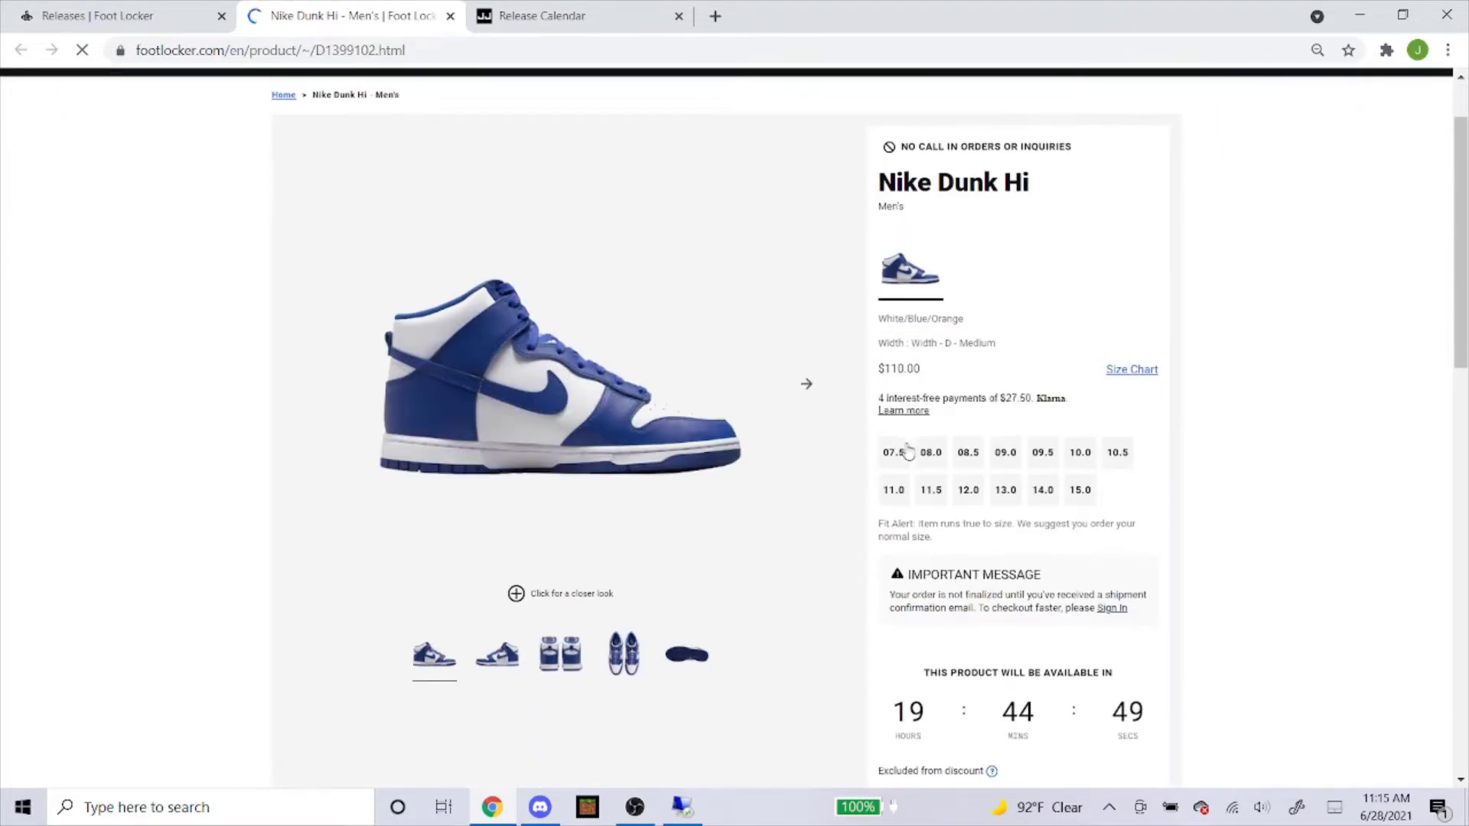
left_click(1080, 490)
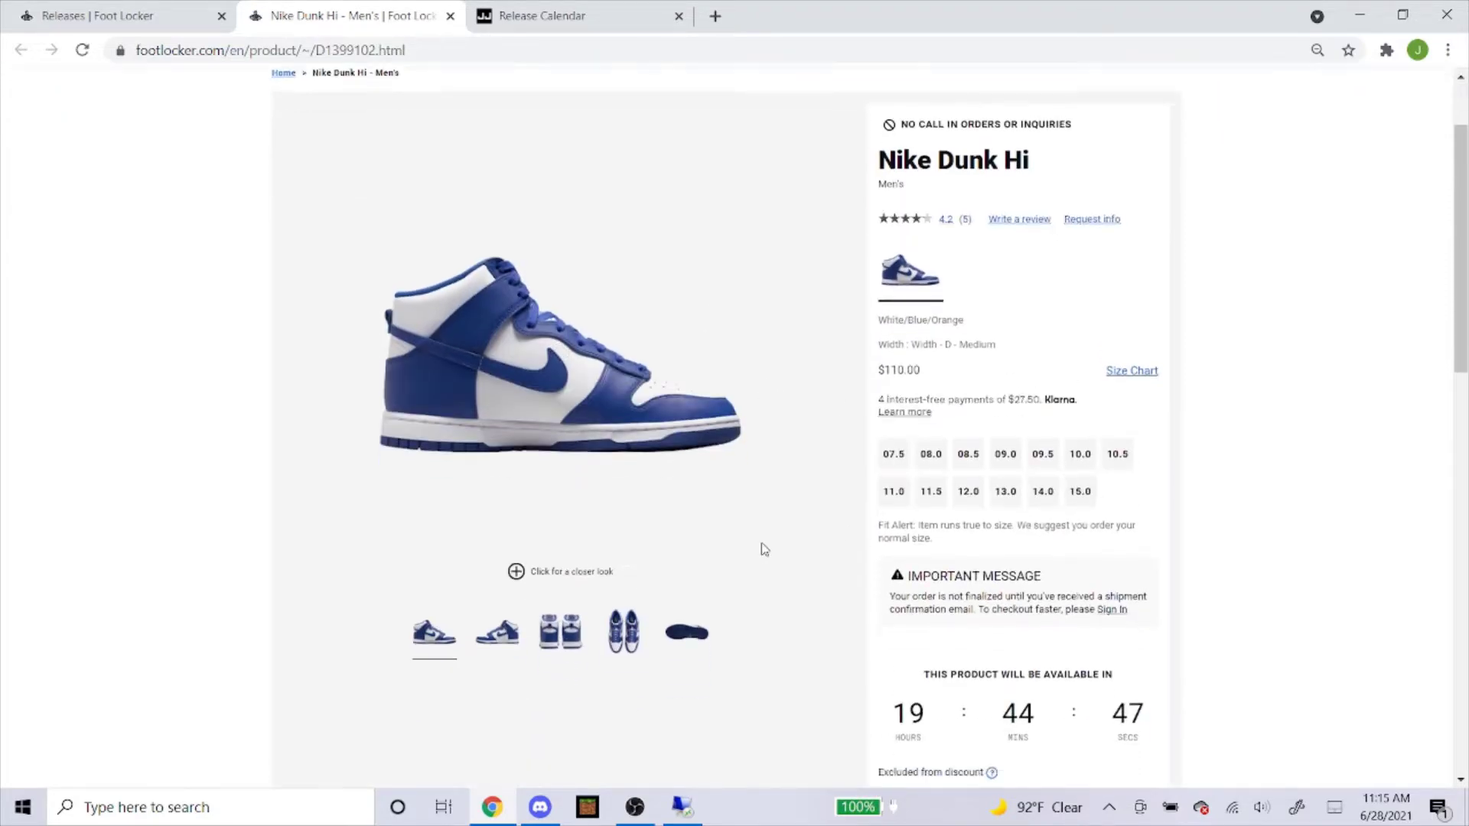
scroll(746, 536, "down", 3)
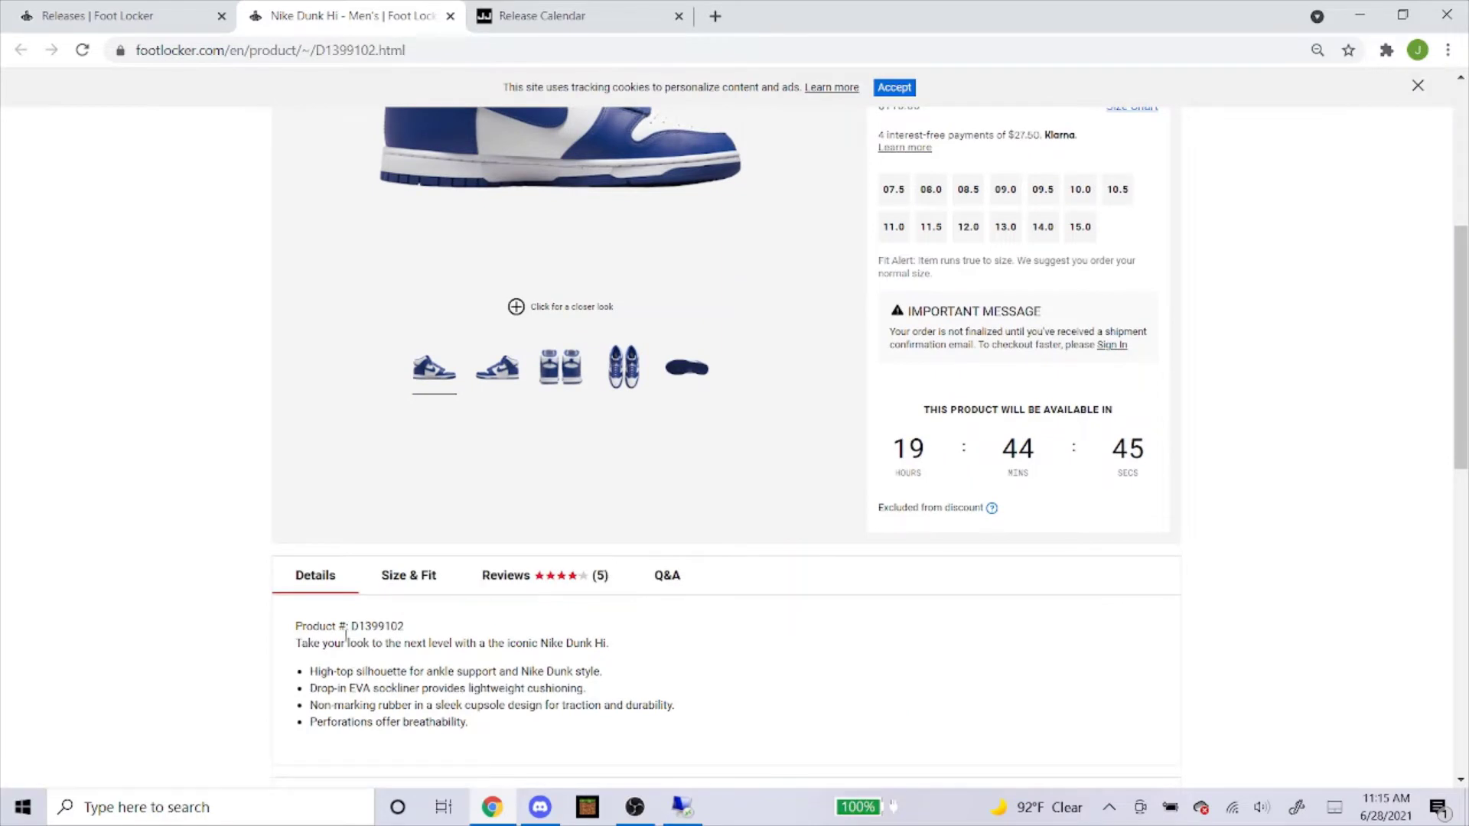
scroll(360, 658, "down", 2)
double_click(385, 435)
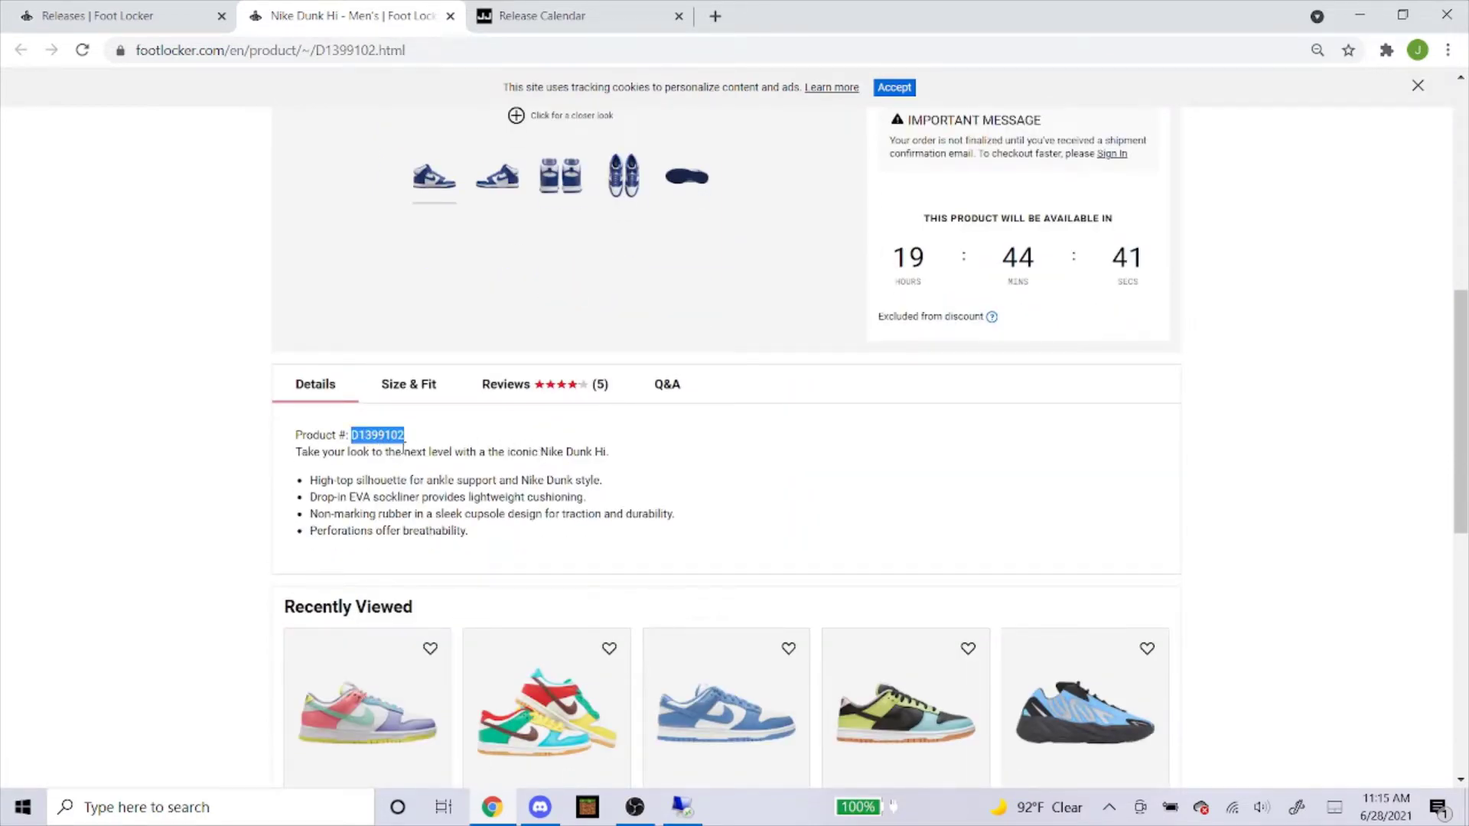
right_click(381, 444)
left_click(403, 451)
scroll(486, 525, "up", 2)
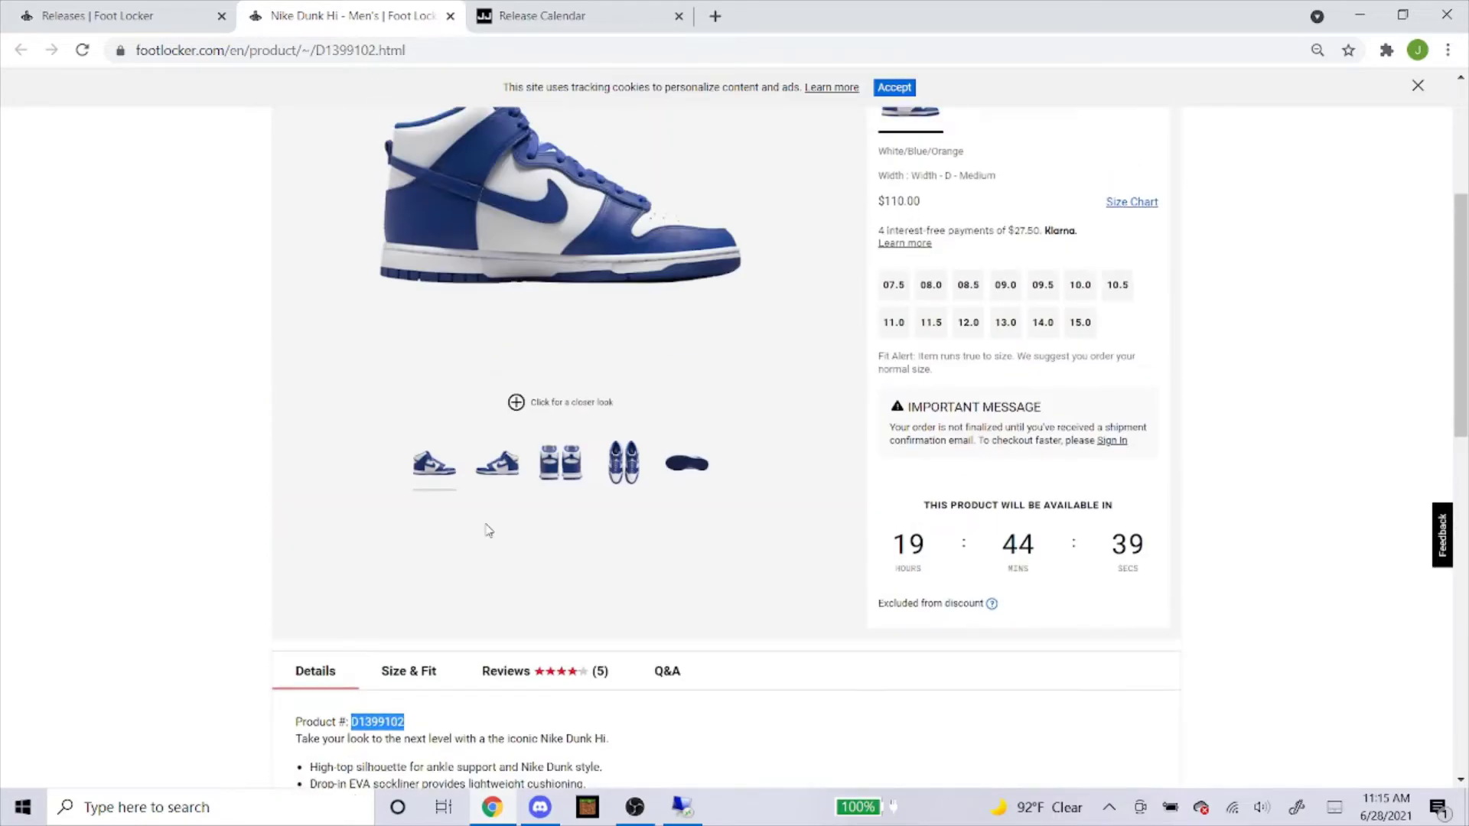
Step: Back in NSB, paste D1399102 into the task's SKU field
left_click(680, 807)
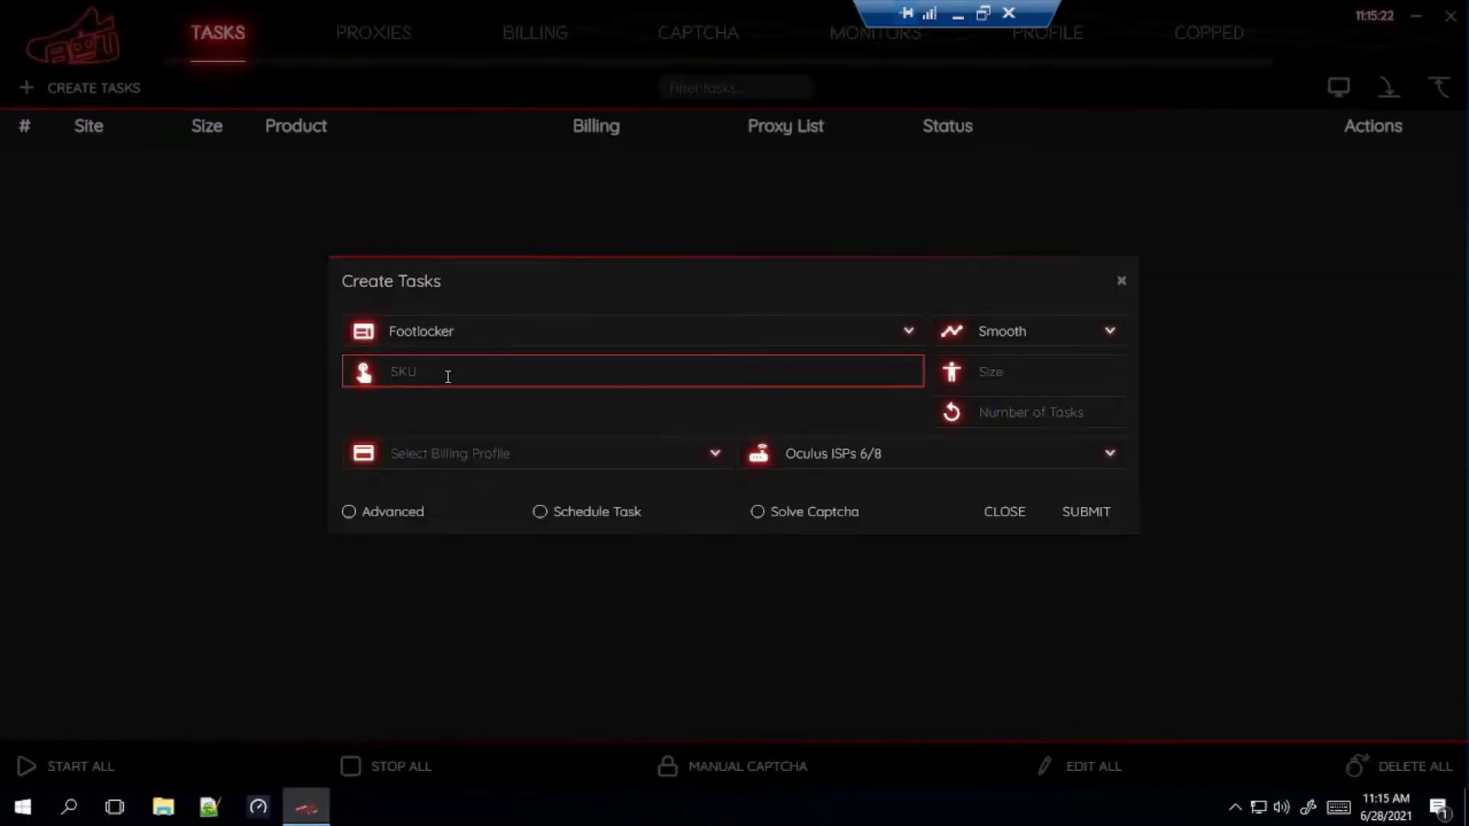
right_click(447, 377)
left_click(480, 413)
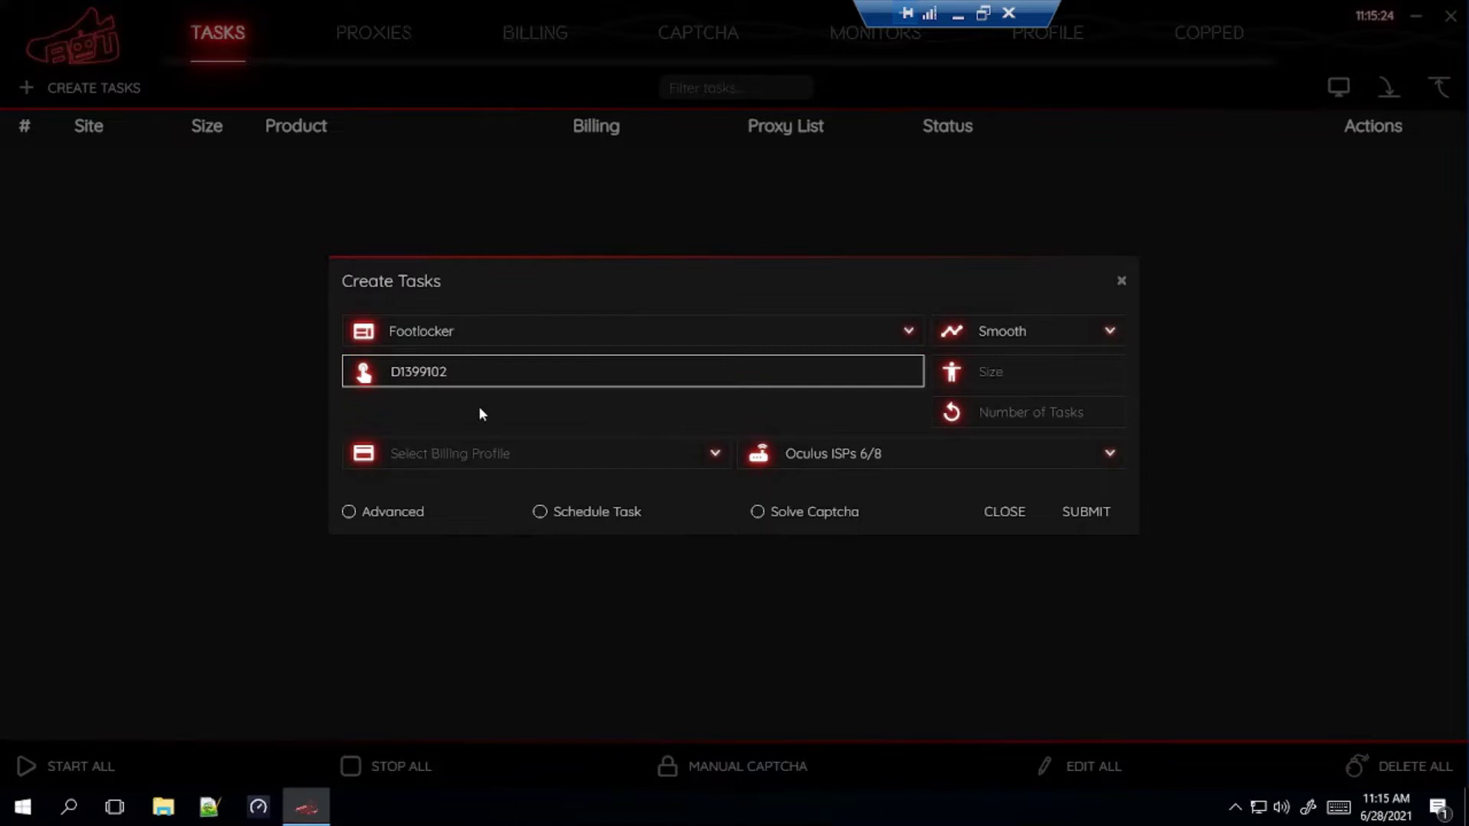
left_click(480, 413)
Step: Enter sizes 8.5,9,9.5,10,10.5,11,11.5,12,12.5,13,14 in the Size field
left_click(1004, 371)
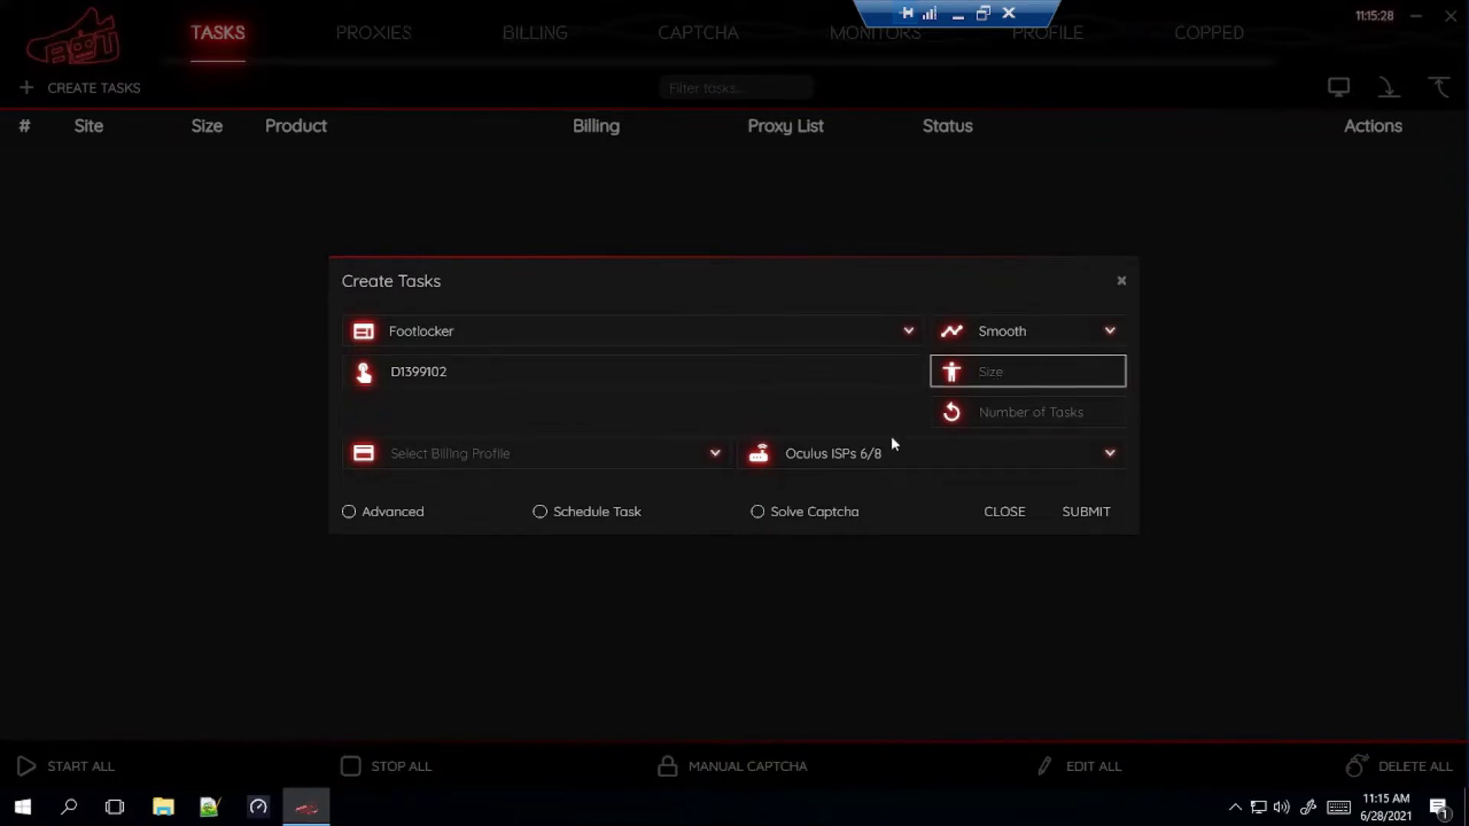
key("Caps_Lock")
type("RA")
key("Caps_Lock")
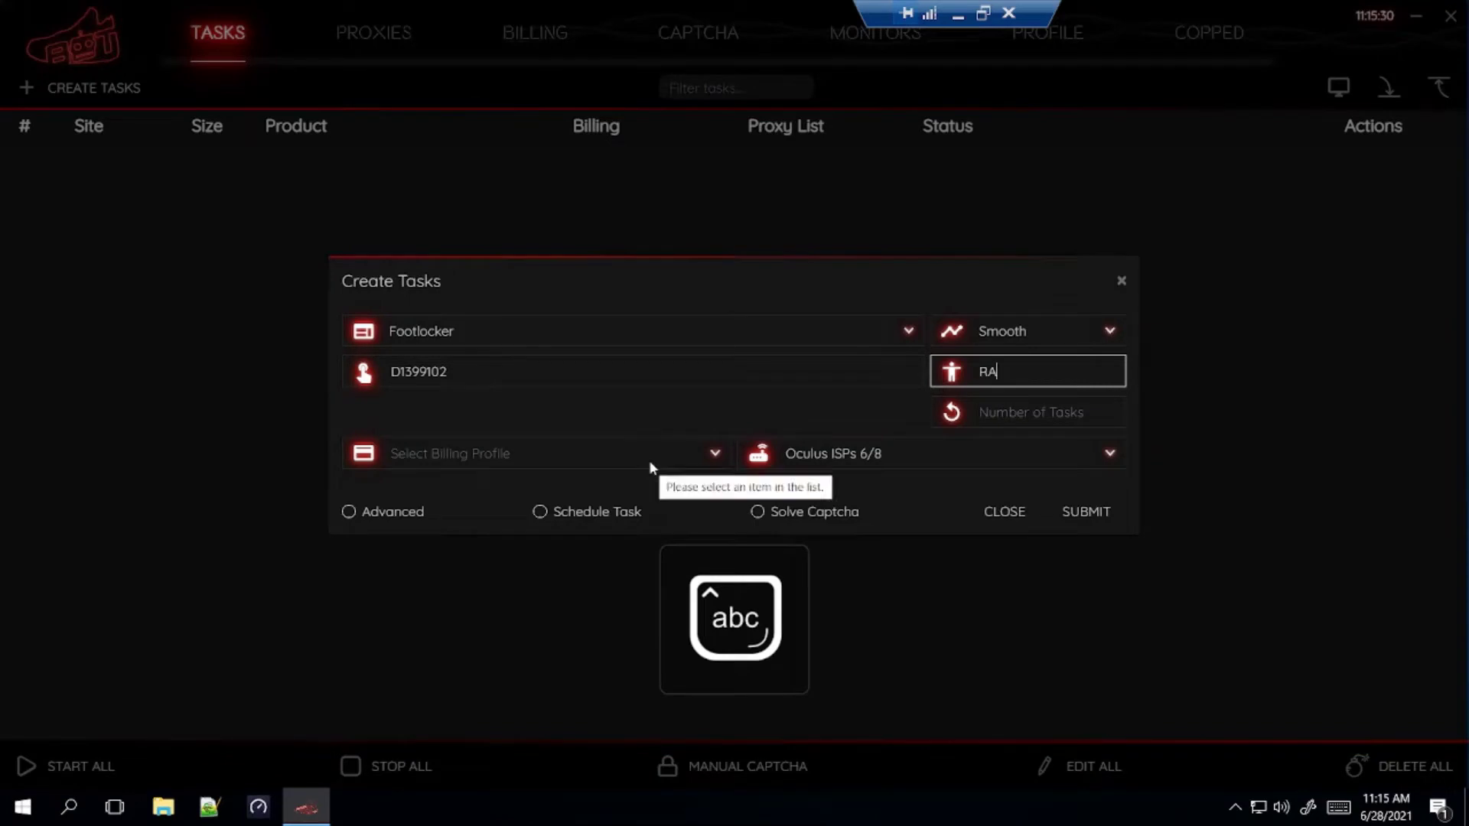
key("BackSpace")
key("BackSpace")
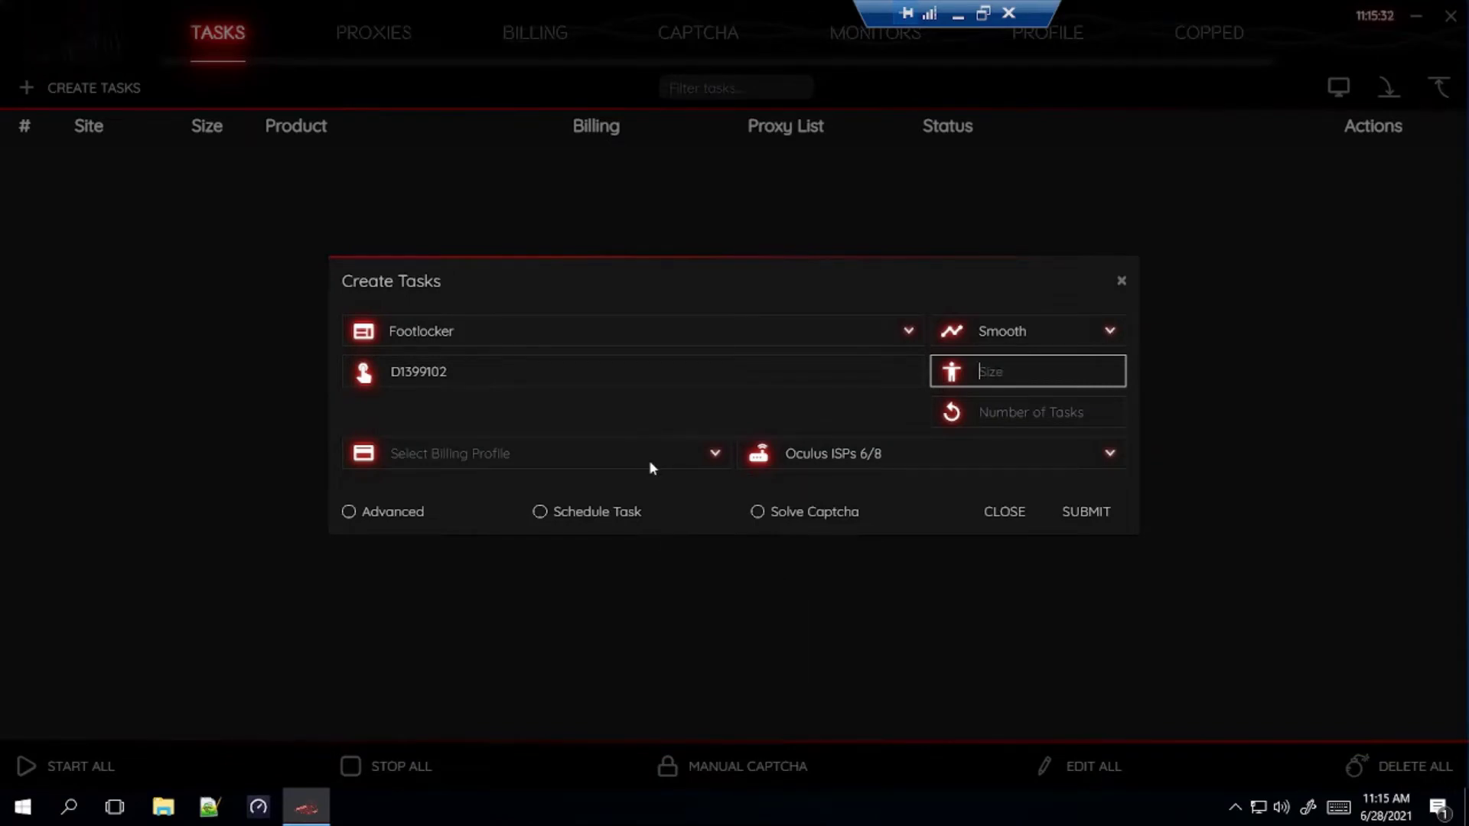
type("9")
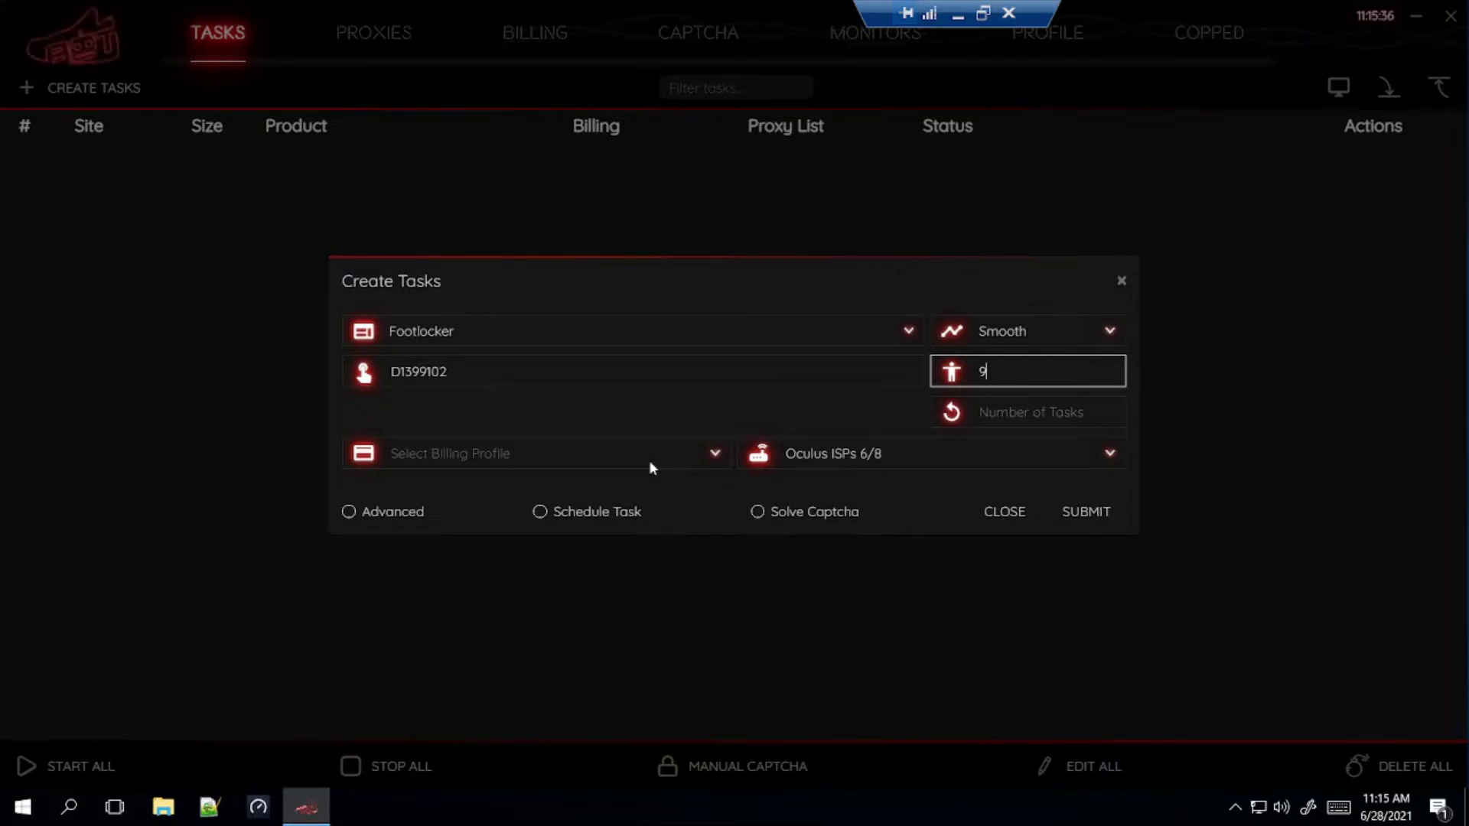
key("BackSpace")
type("8.5")
type(",9,9.5,10,10")
type(".5,11,11.5,12,12.5,13,14")
Step: Assign a billing profile and the 'leaf resis' proxy list to the task
left_click(540, 463)
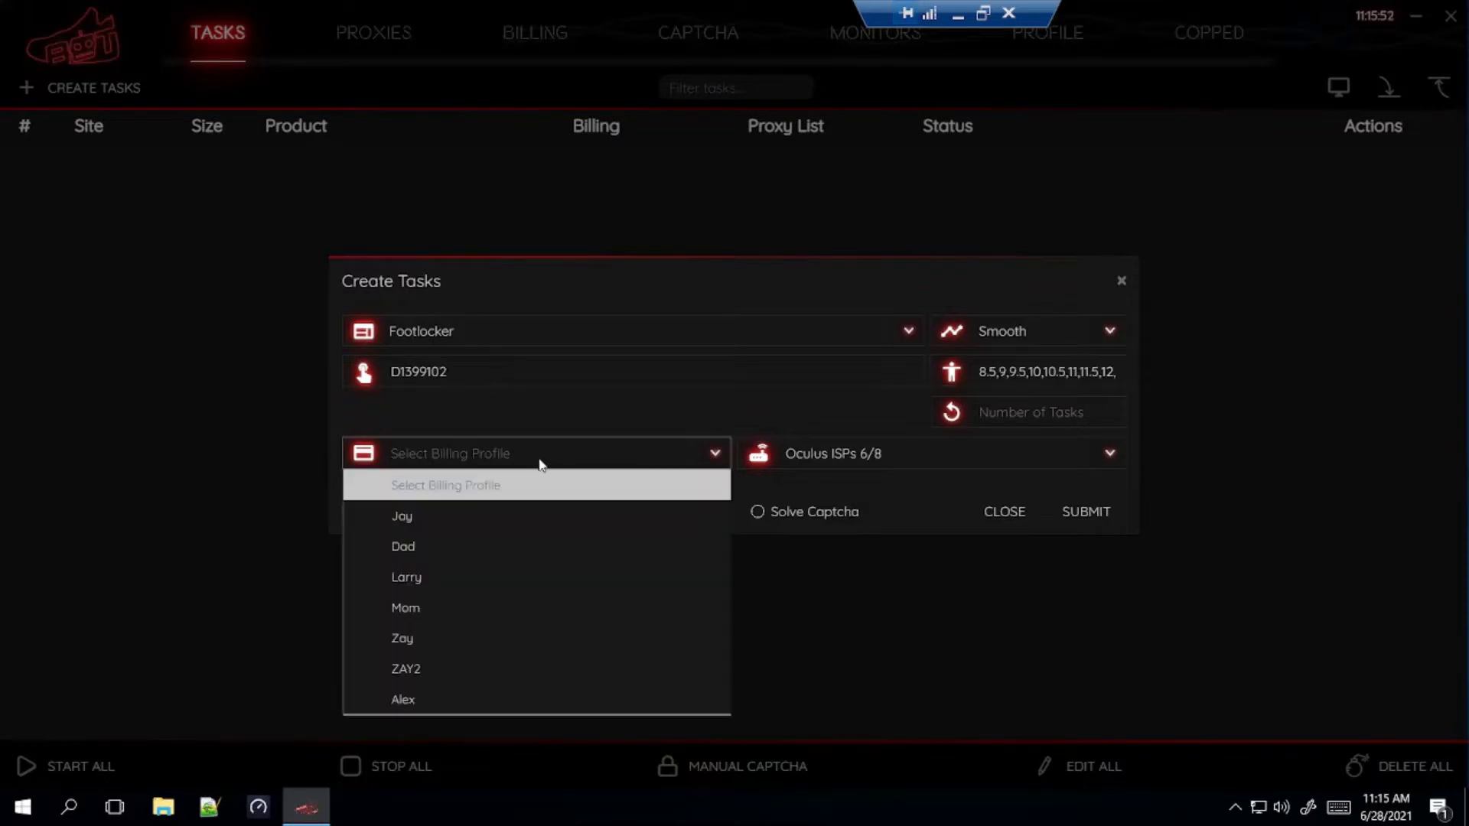
left_click(529, 521)
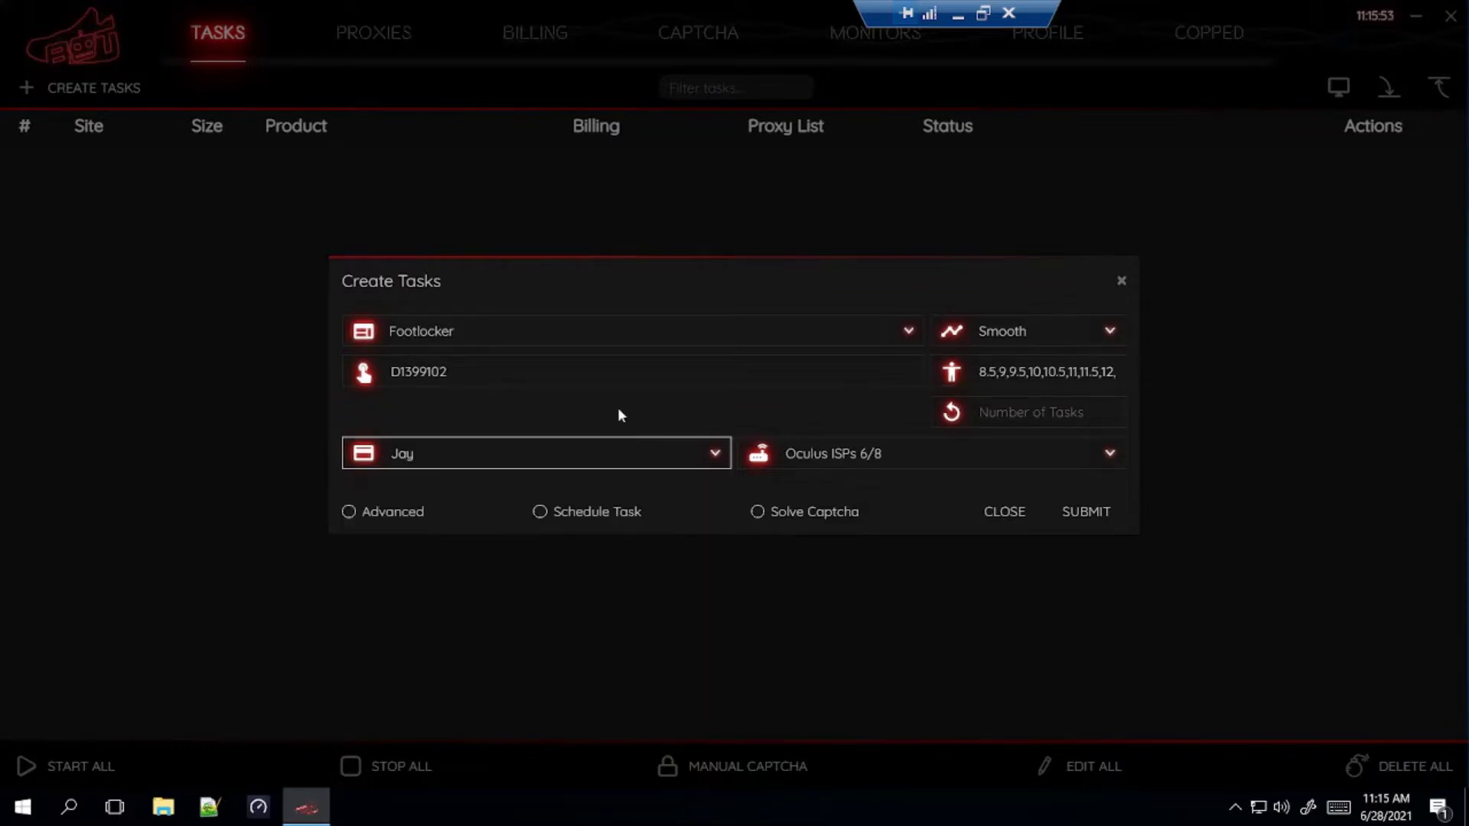
left_click(833, 463)
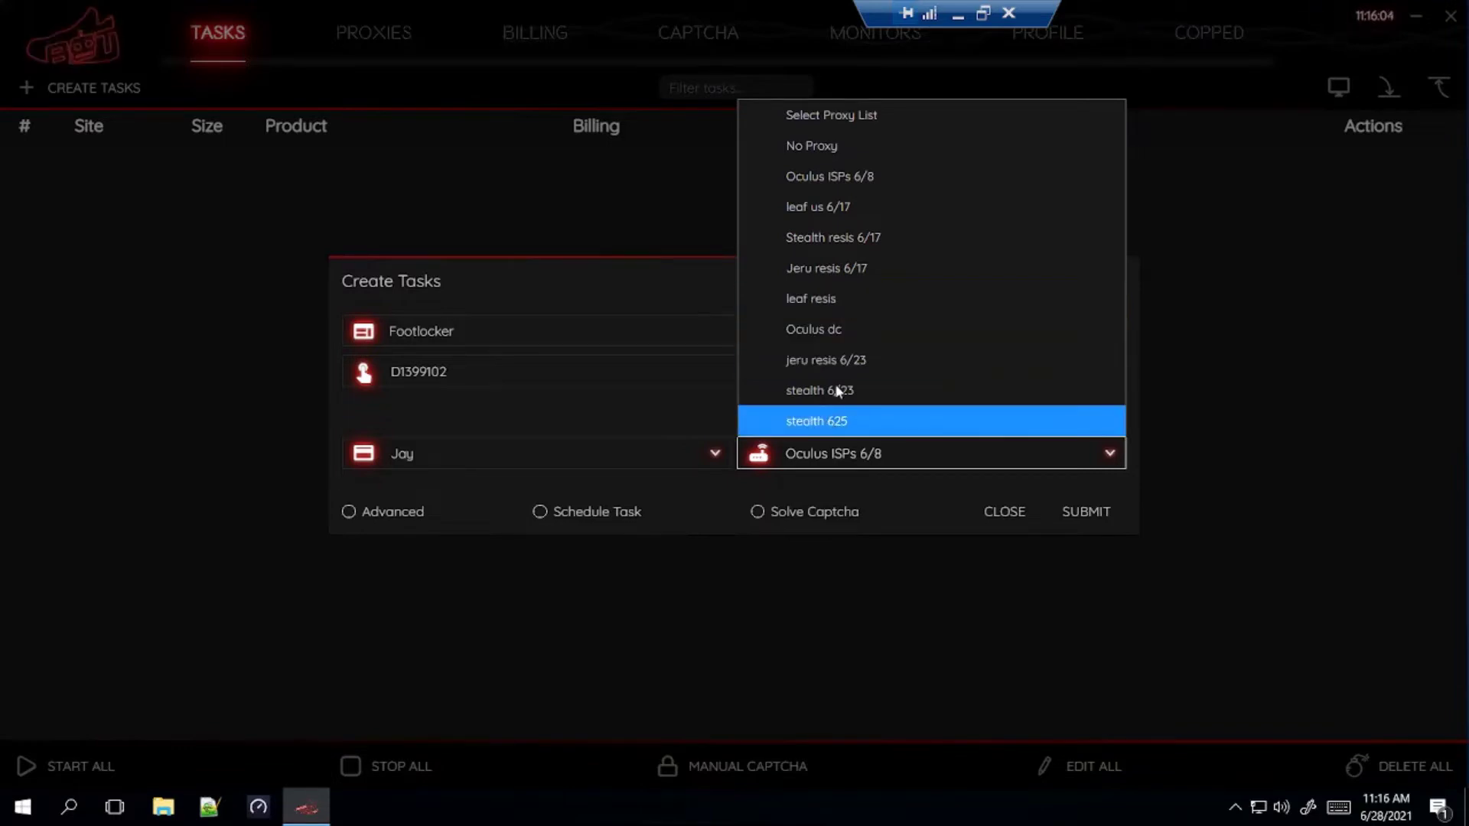
left_click(836, 299)
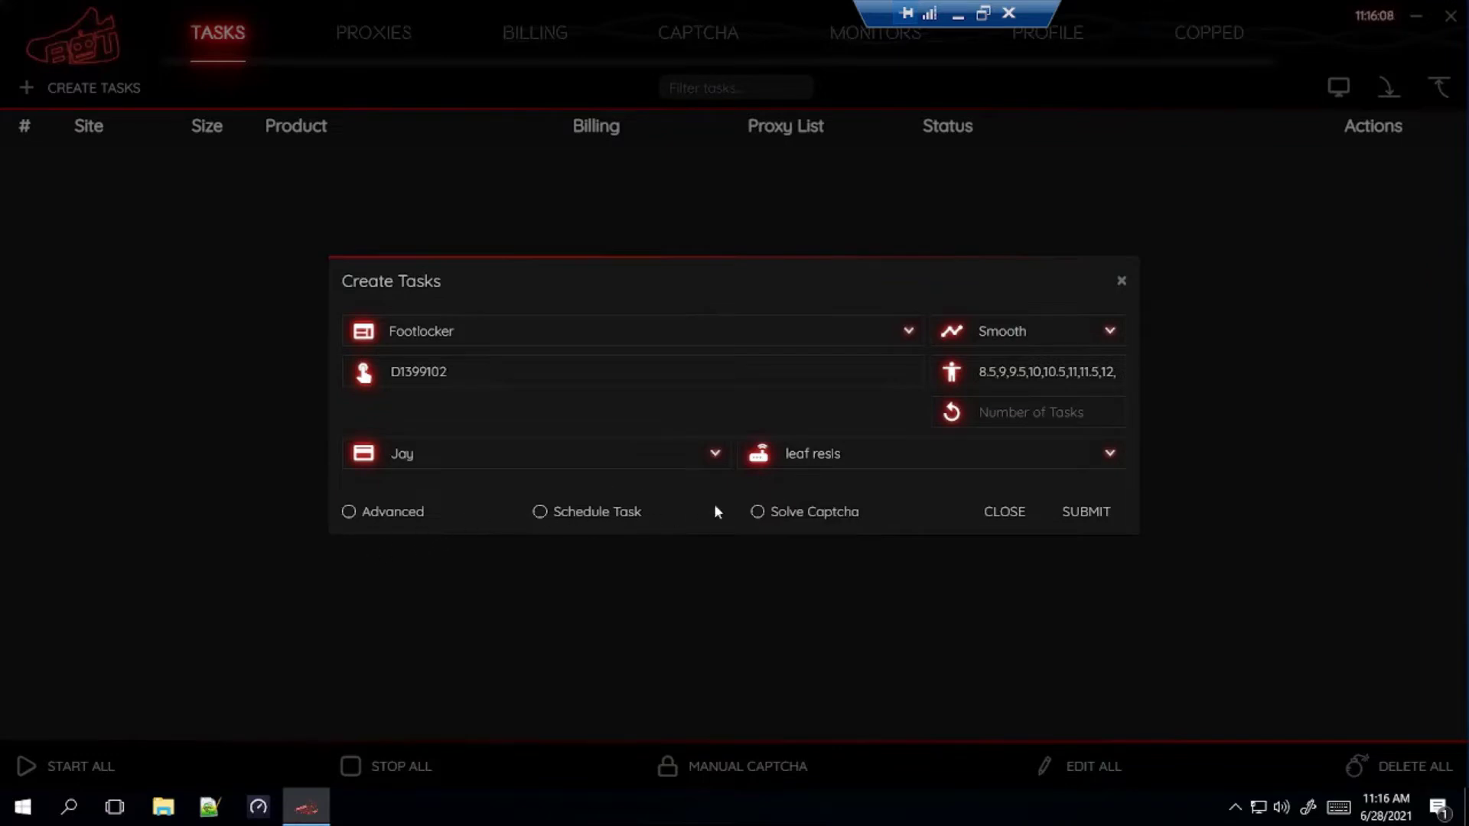
Step: Show the Advanced timeout settings, touch the monitor timeout, then hide them again
left_click(397, 519)
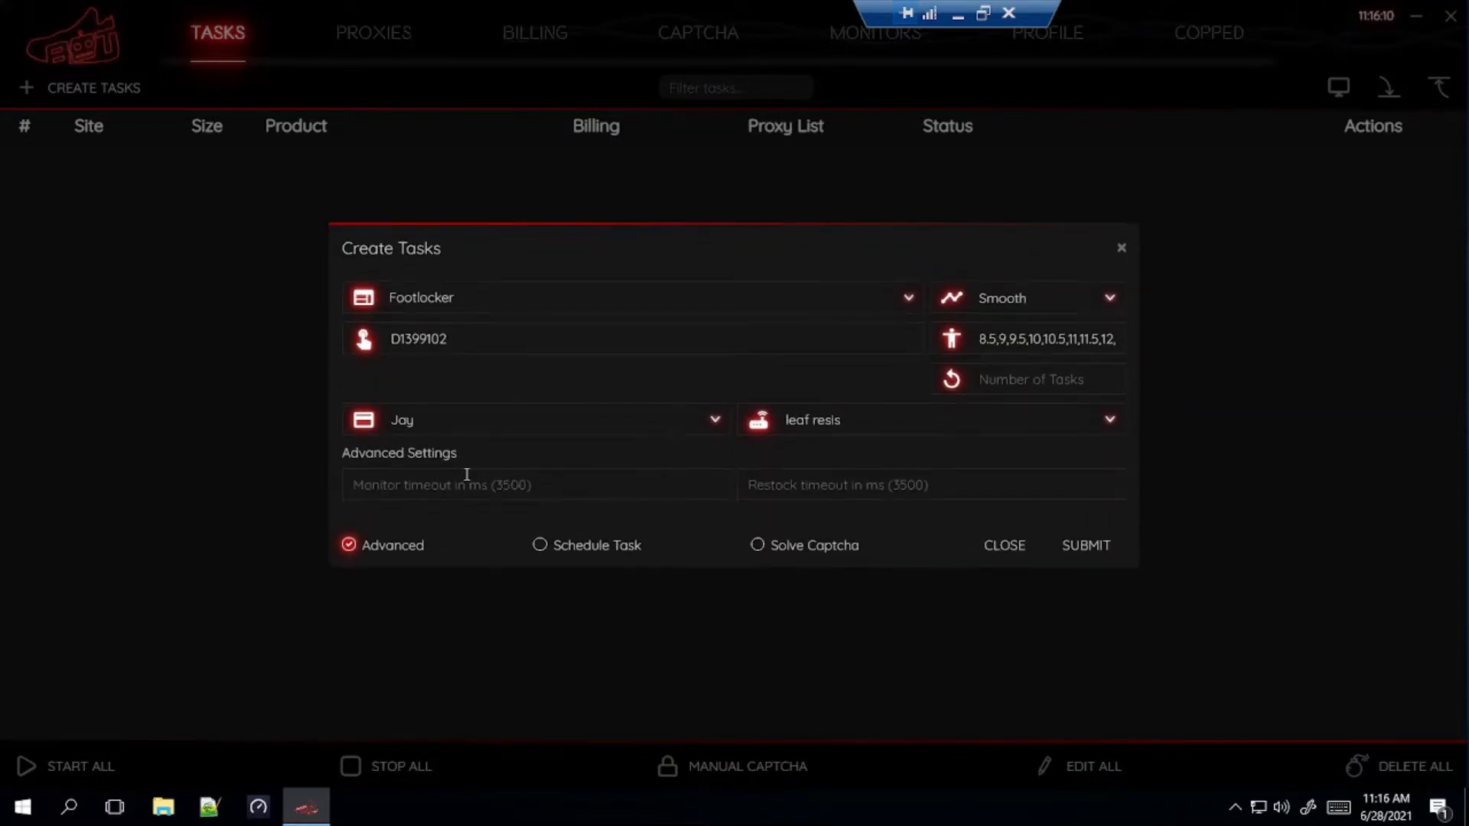
left_click(482, 482)
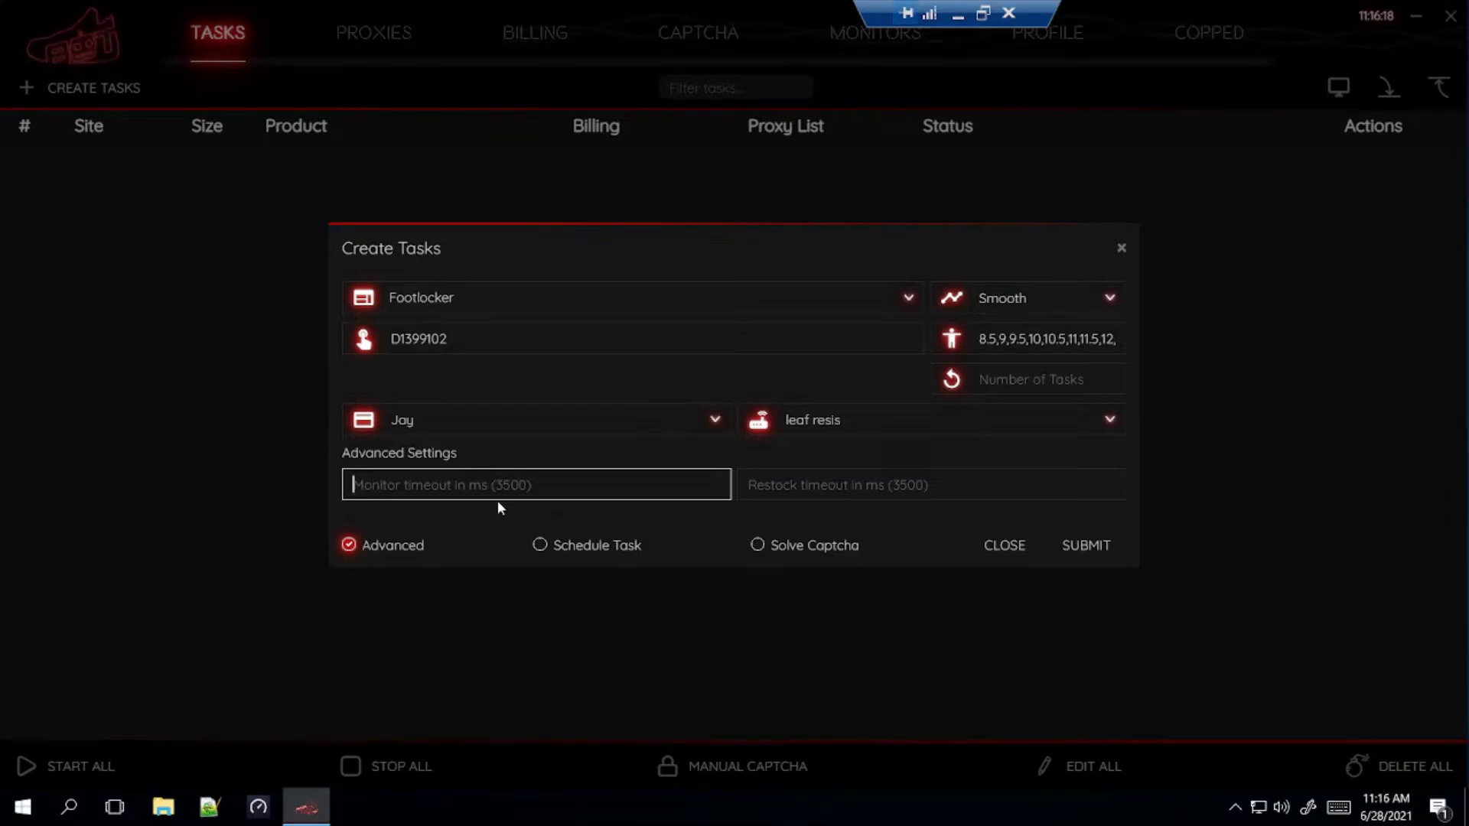
left_click(381, 548)
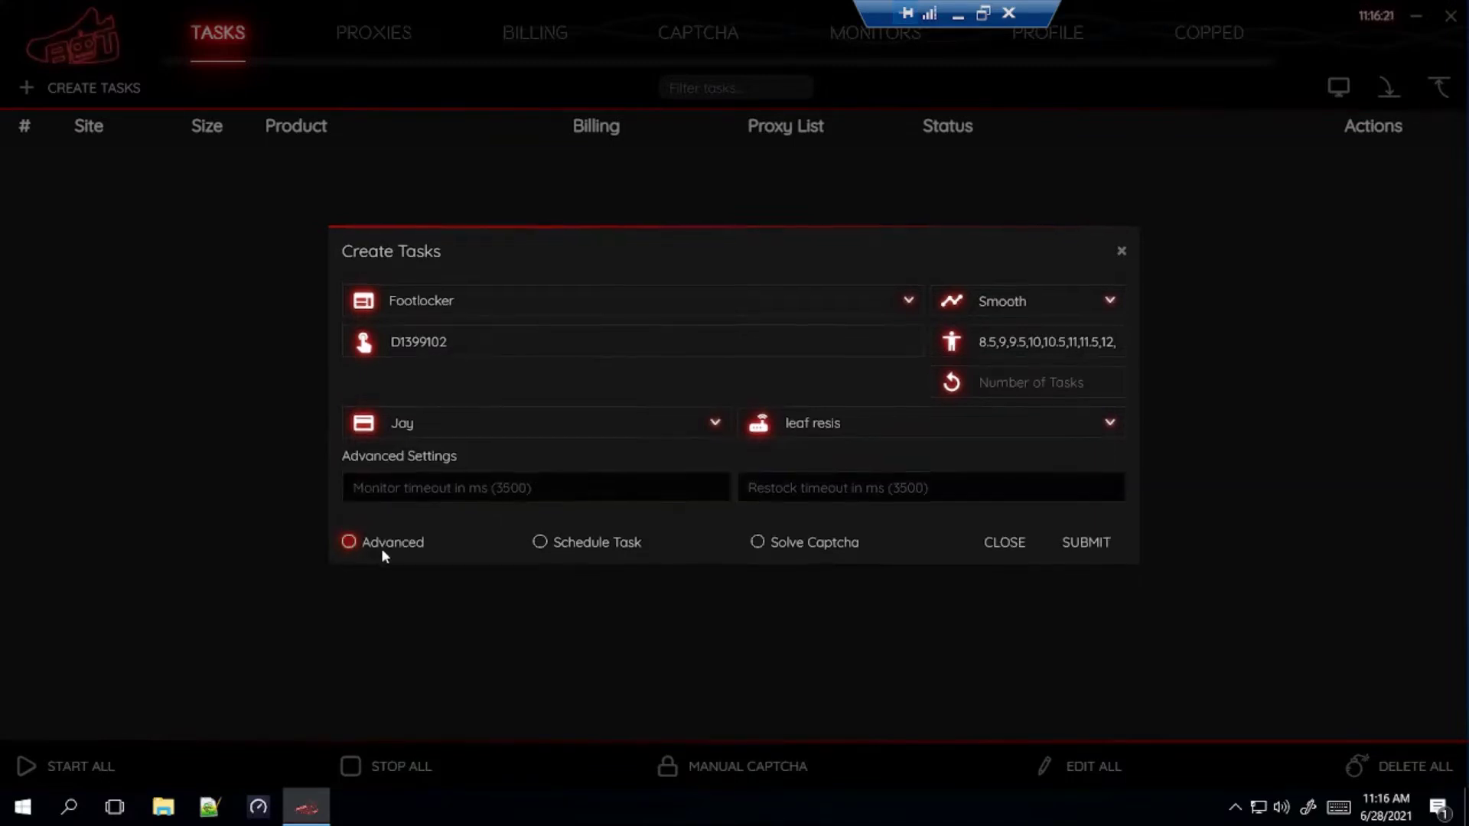
Step: Turn on scheduling with a start time of 06:50:00 AM
left_click(607, 508)
left_click(791, 473)
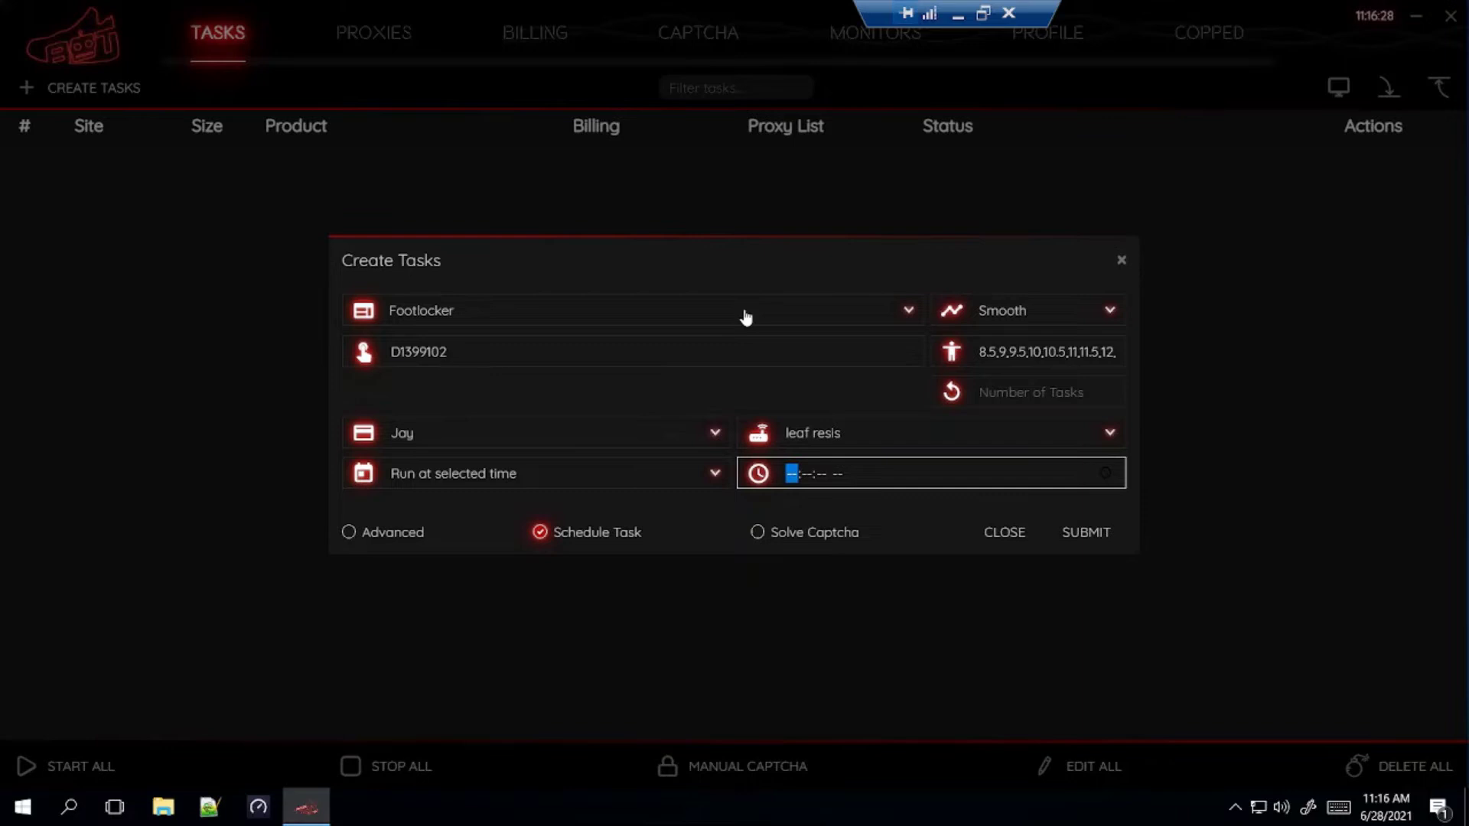
type("065000a")
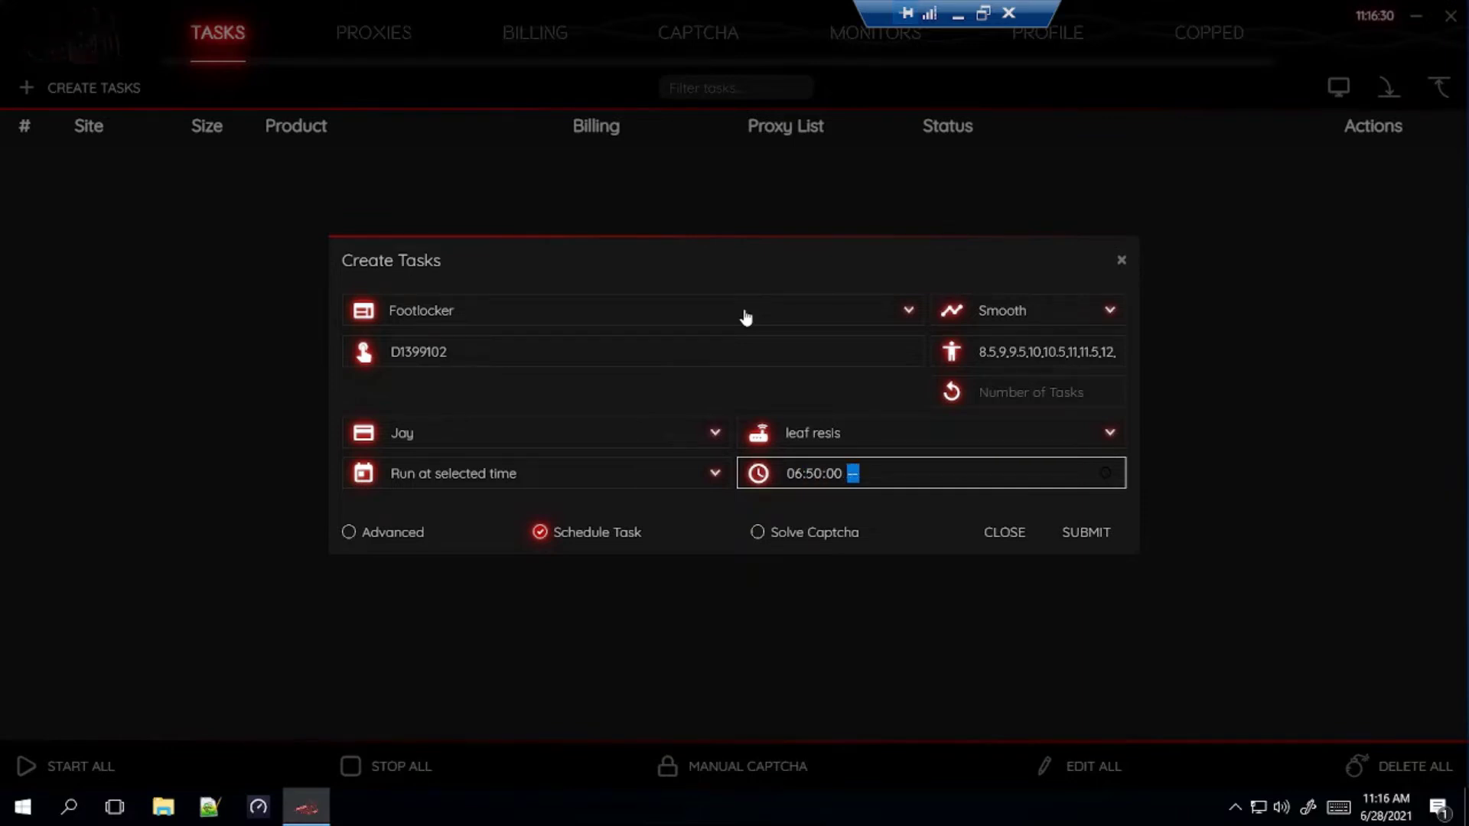
left_click(709, 387)
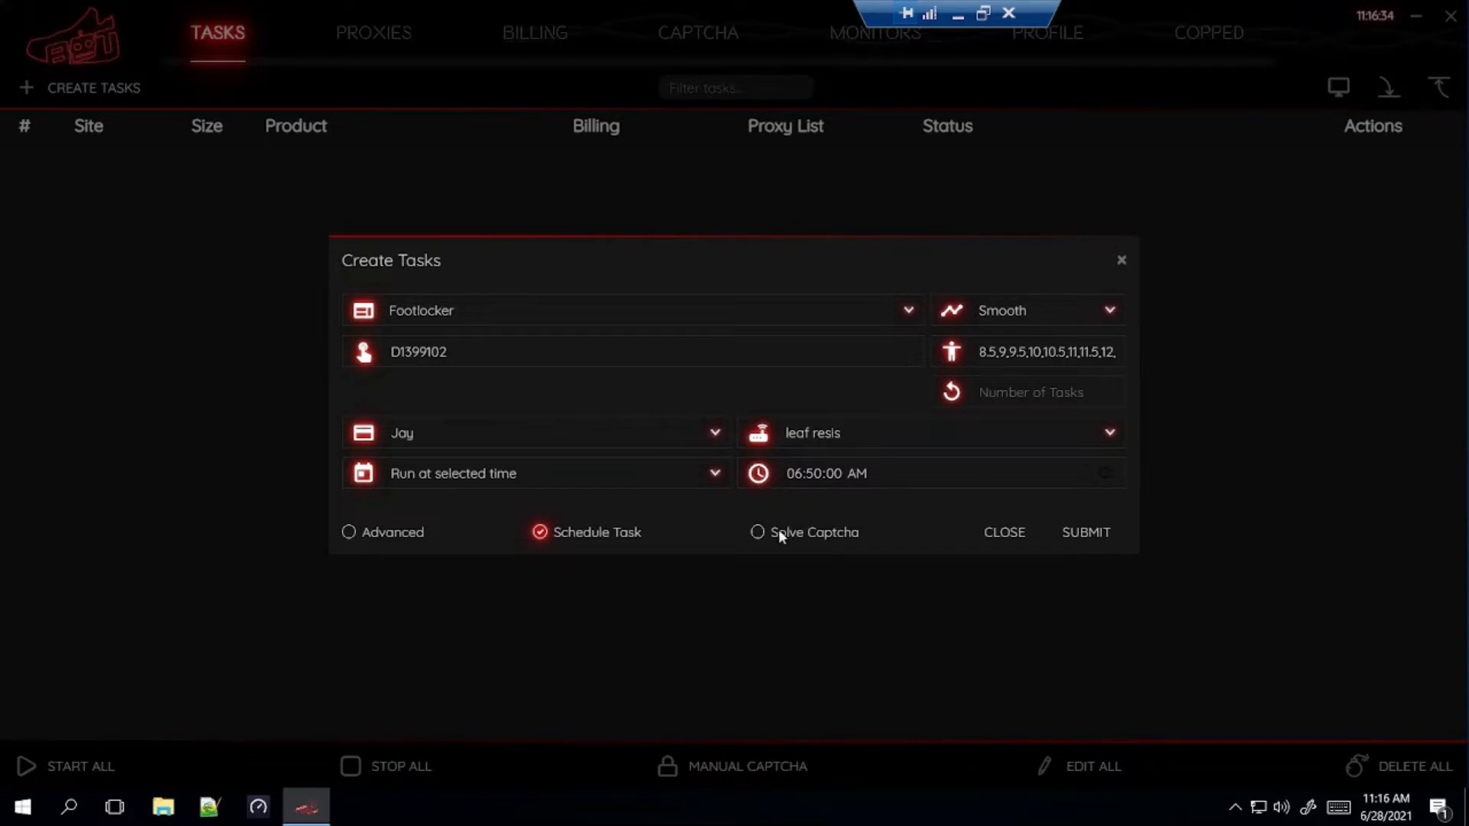
Step: Keep the task mode on Smooth and submit the scheduled Footlocker task
left_click(1064, 306)
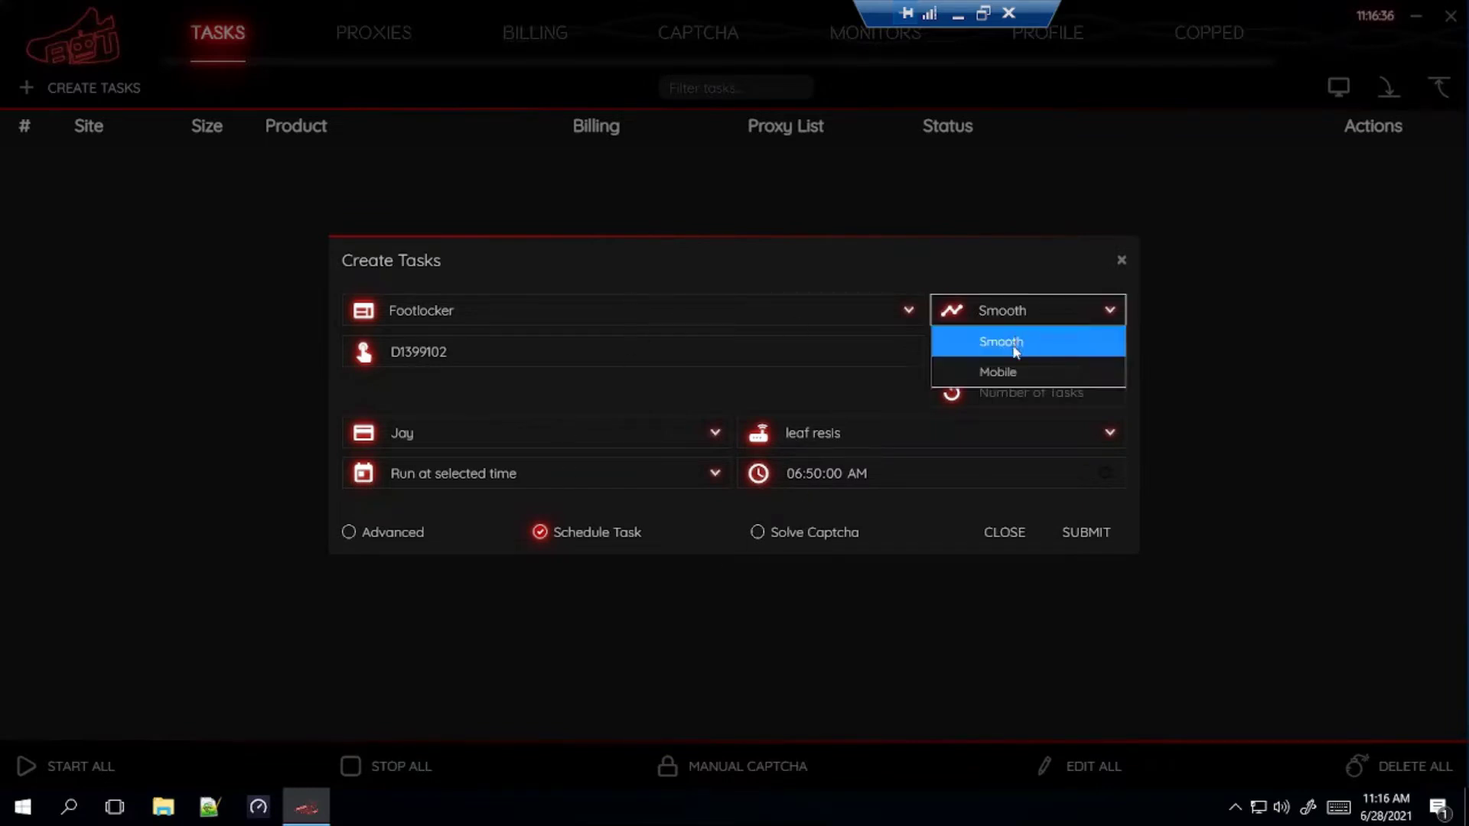
left_click(1012, 336)
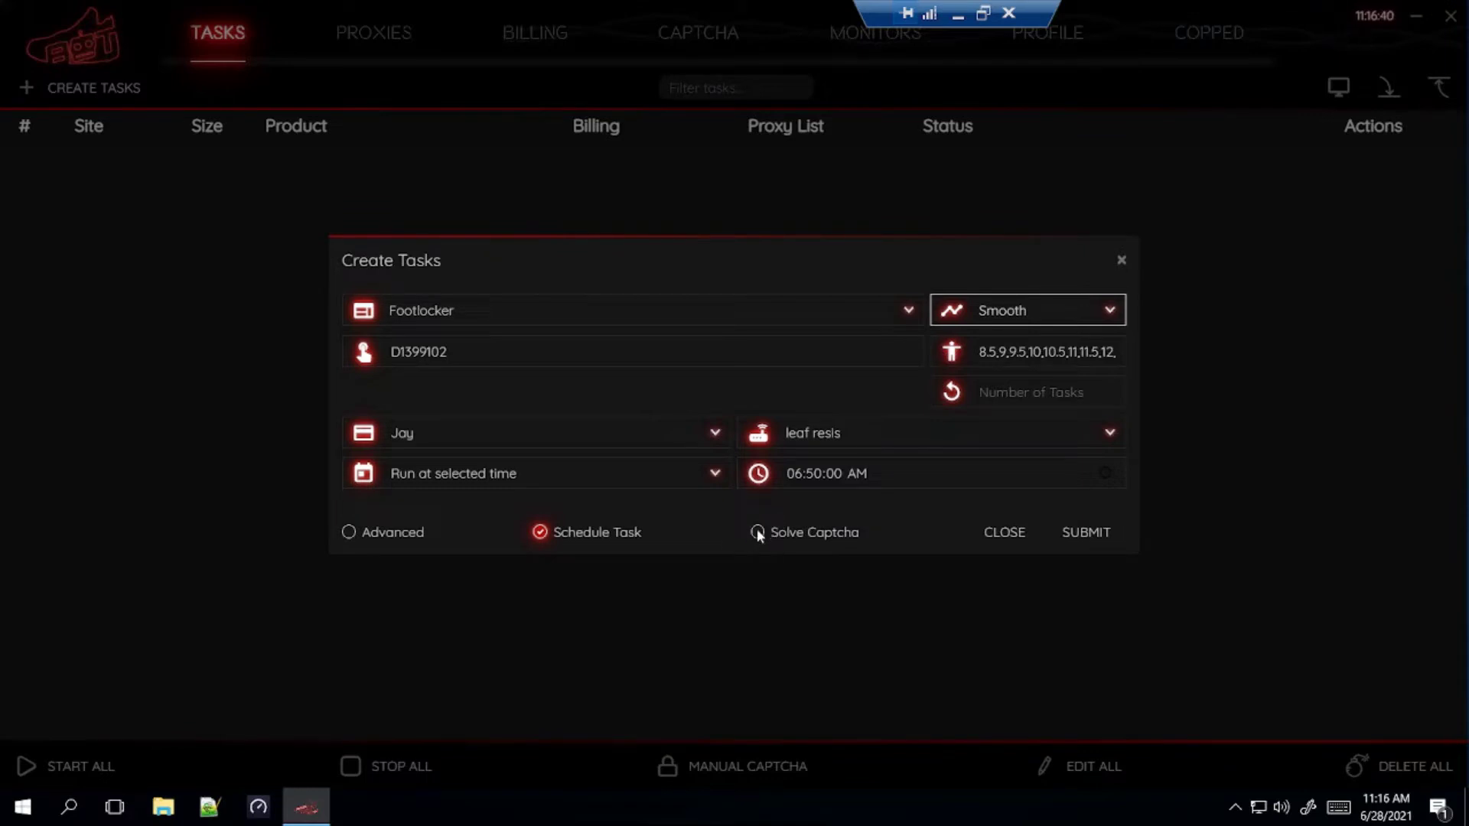
left_click(1036, 303)
left_click(1018, 344)
left_click(1083, 532)
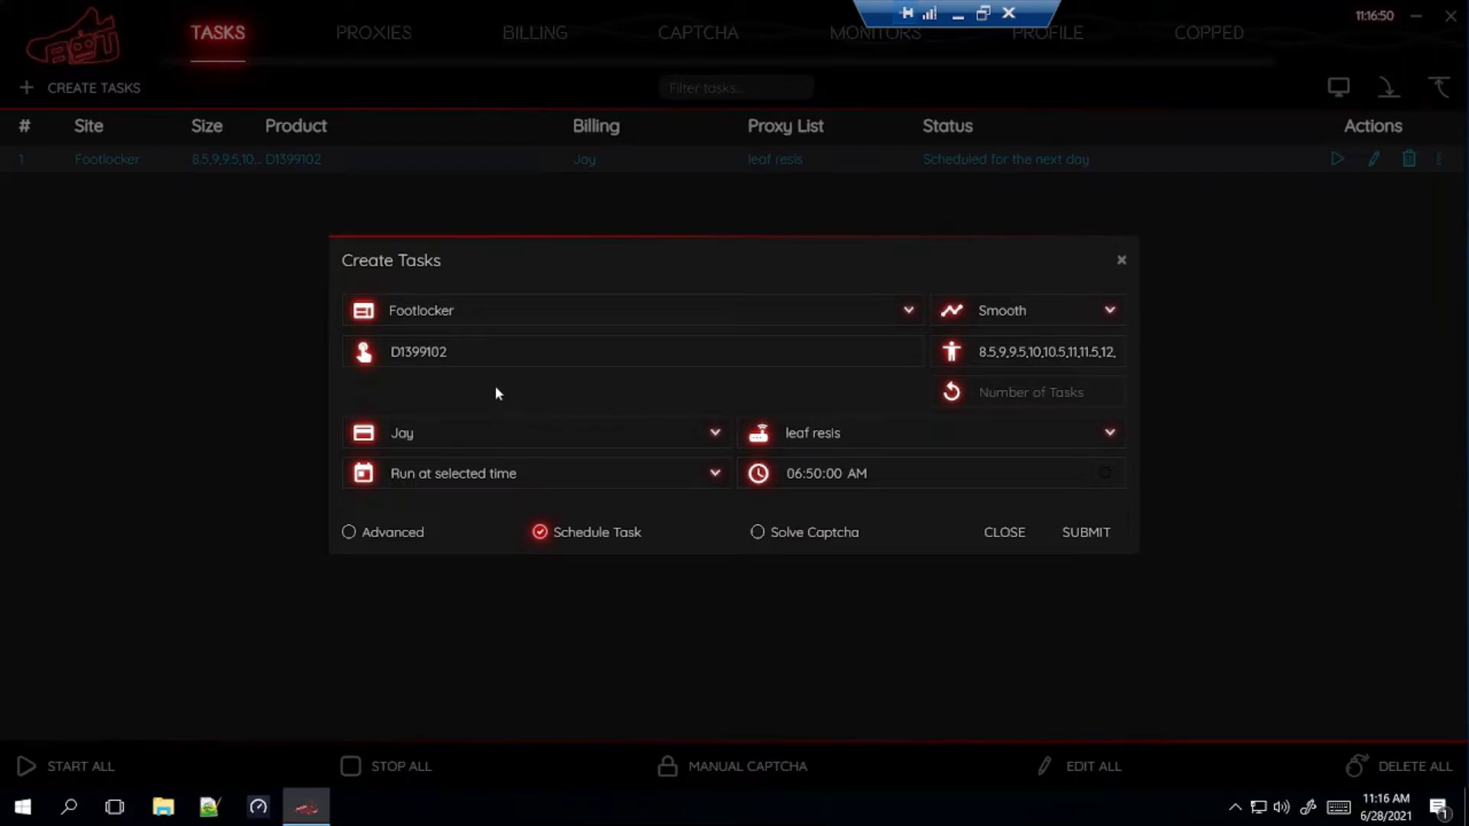
Step: Close the Nike Dunk Hi tab and open the Grade School Nike Dunk High product page
left_click(957, 15)
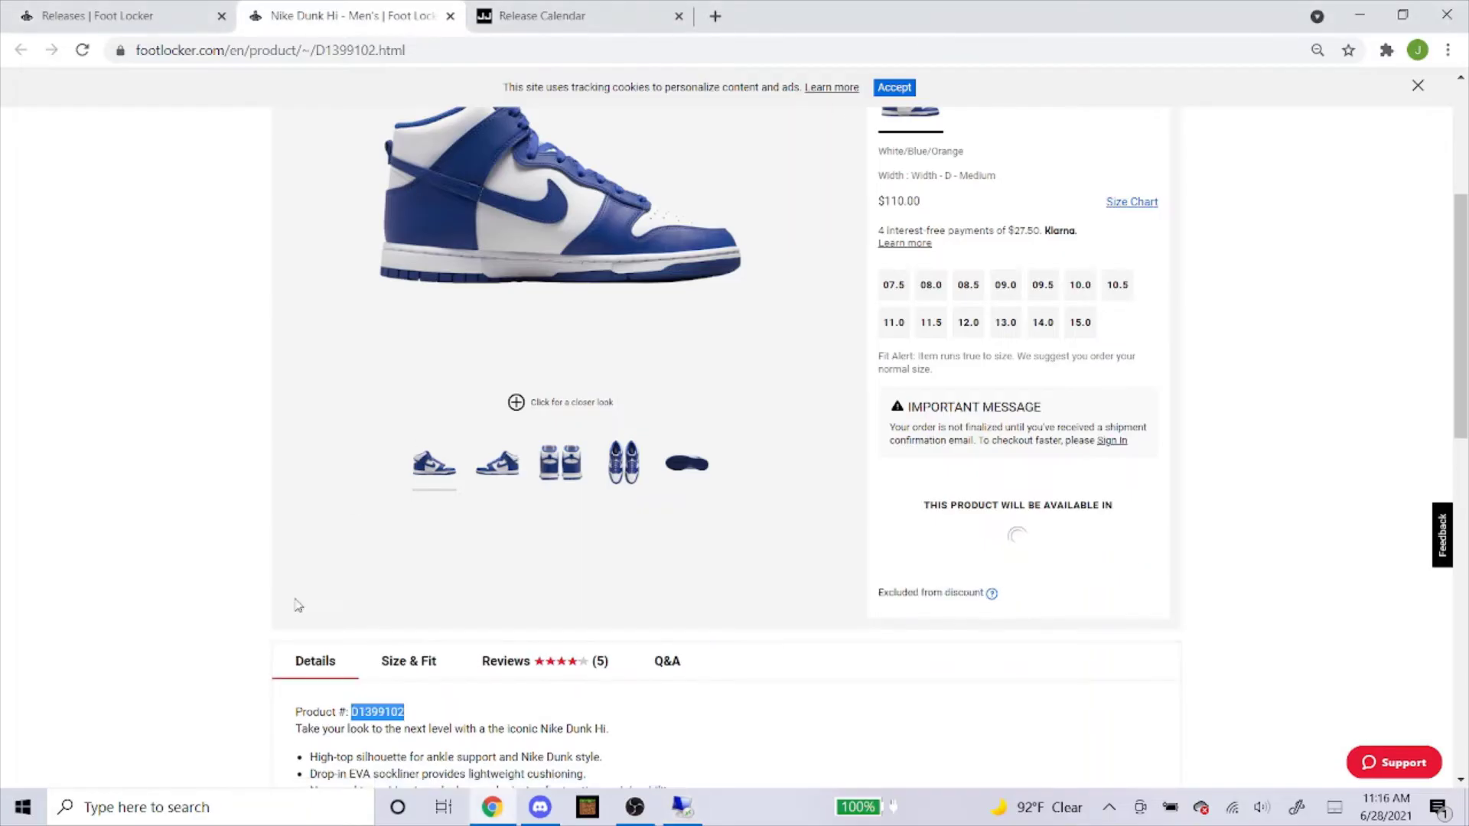
left_click(450, 15)
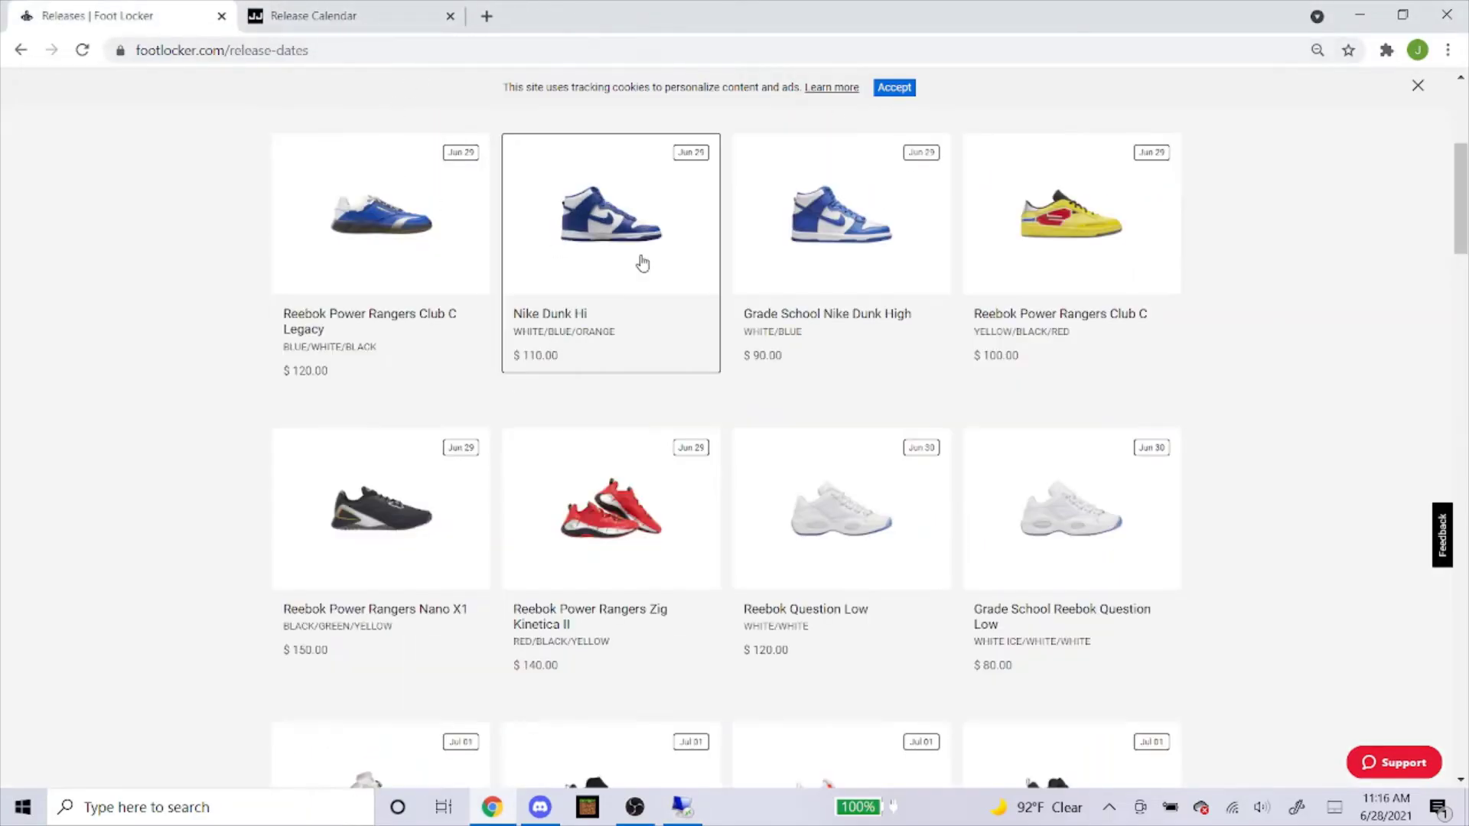
left_click(795, 236)
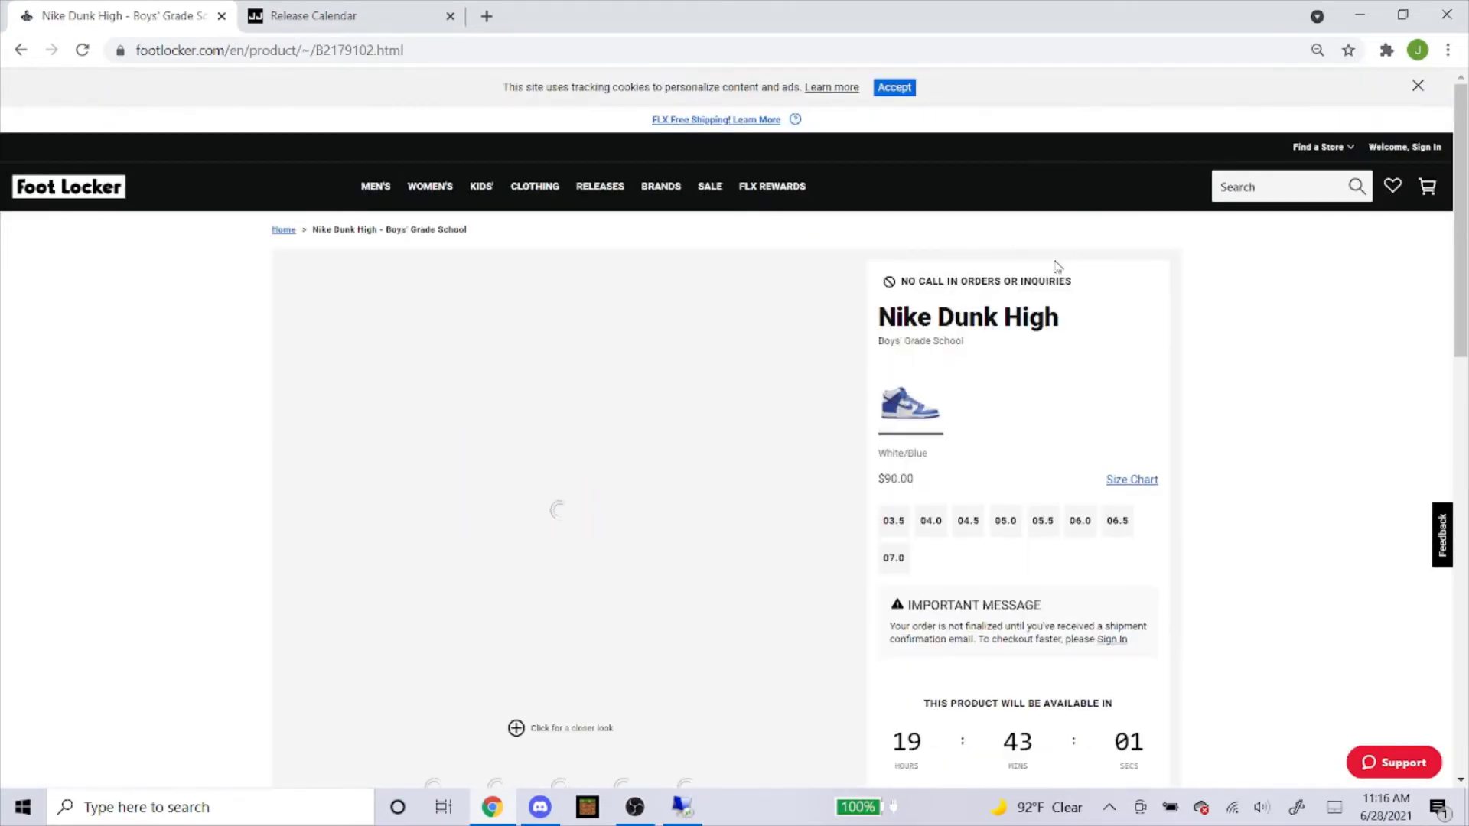
Step: Copy the product number B2179102 from the Grade School Dunk High page
scroll(995, 321, "down", 1)
left_click(895, 496)
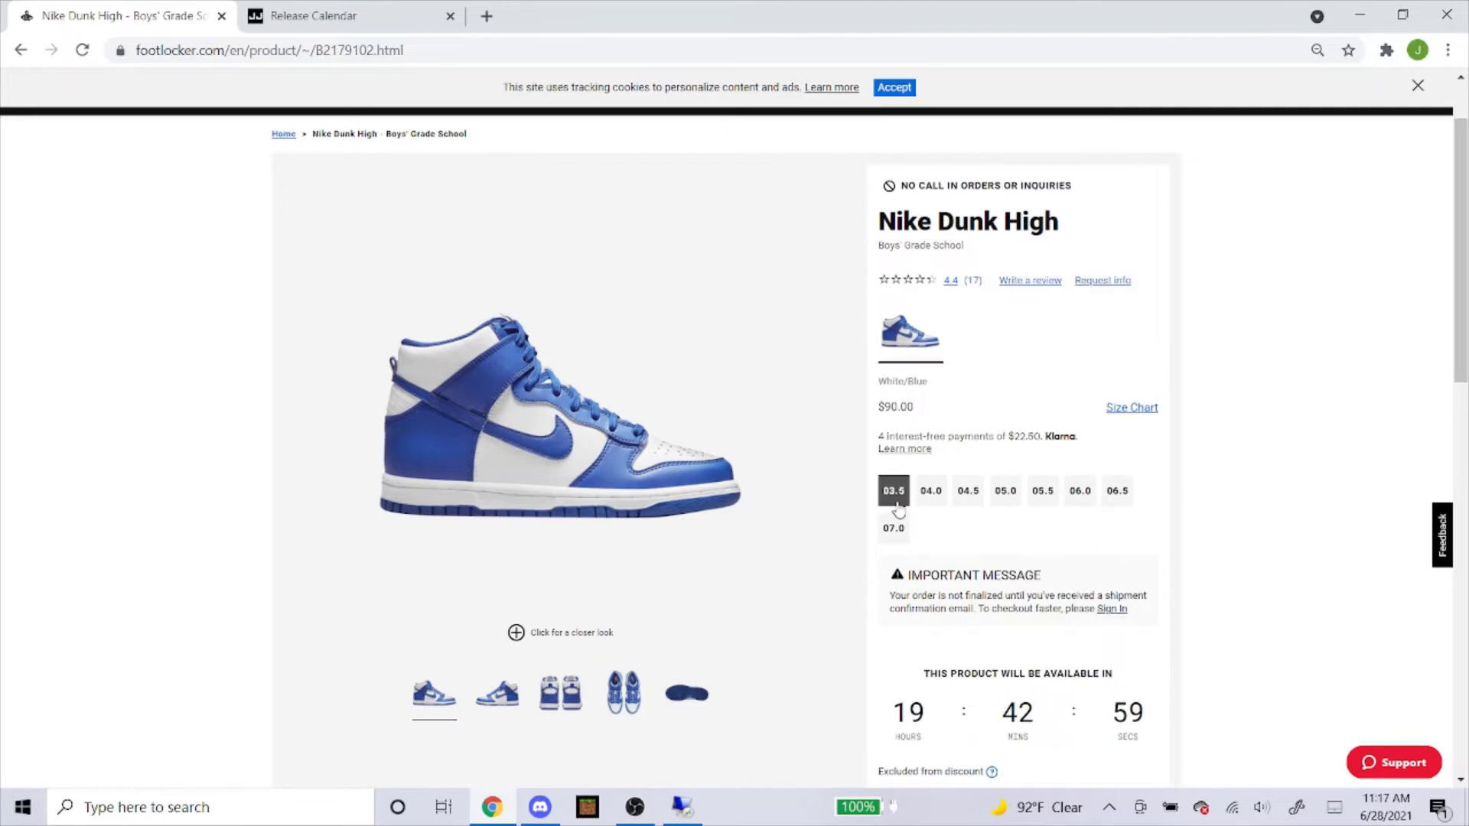
scroll(895, 528, "down", 6)
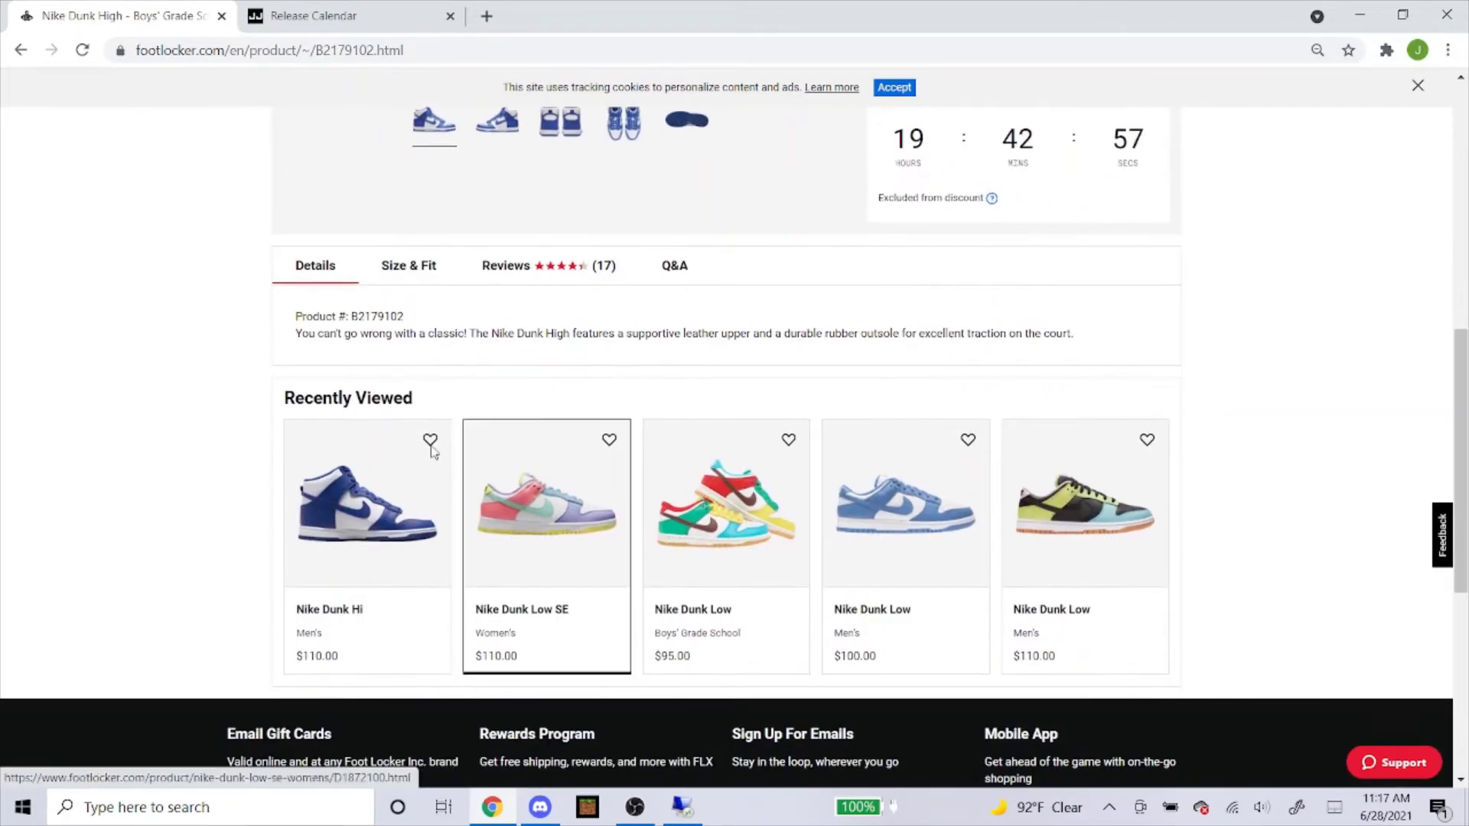
double_click(387, 316)
right_click(386, 316)
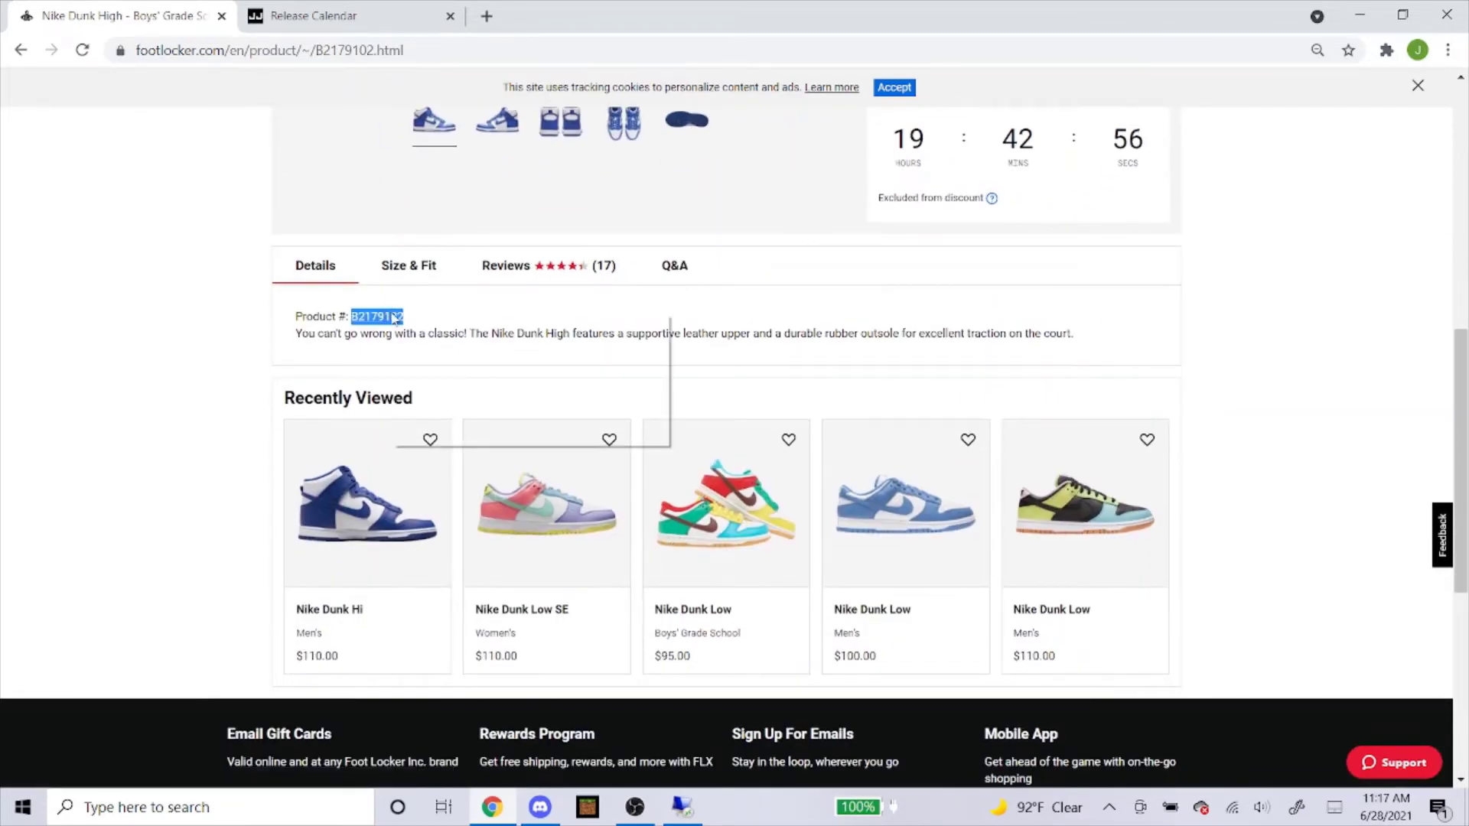
left_click(419, 324)
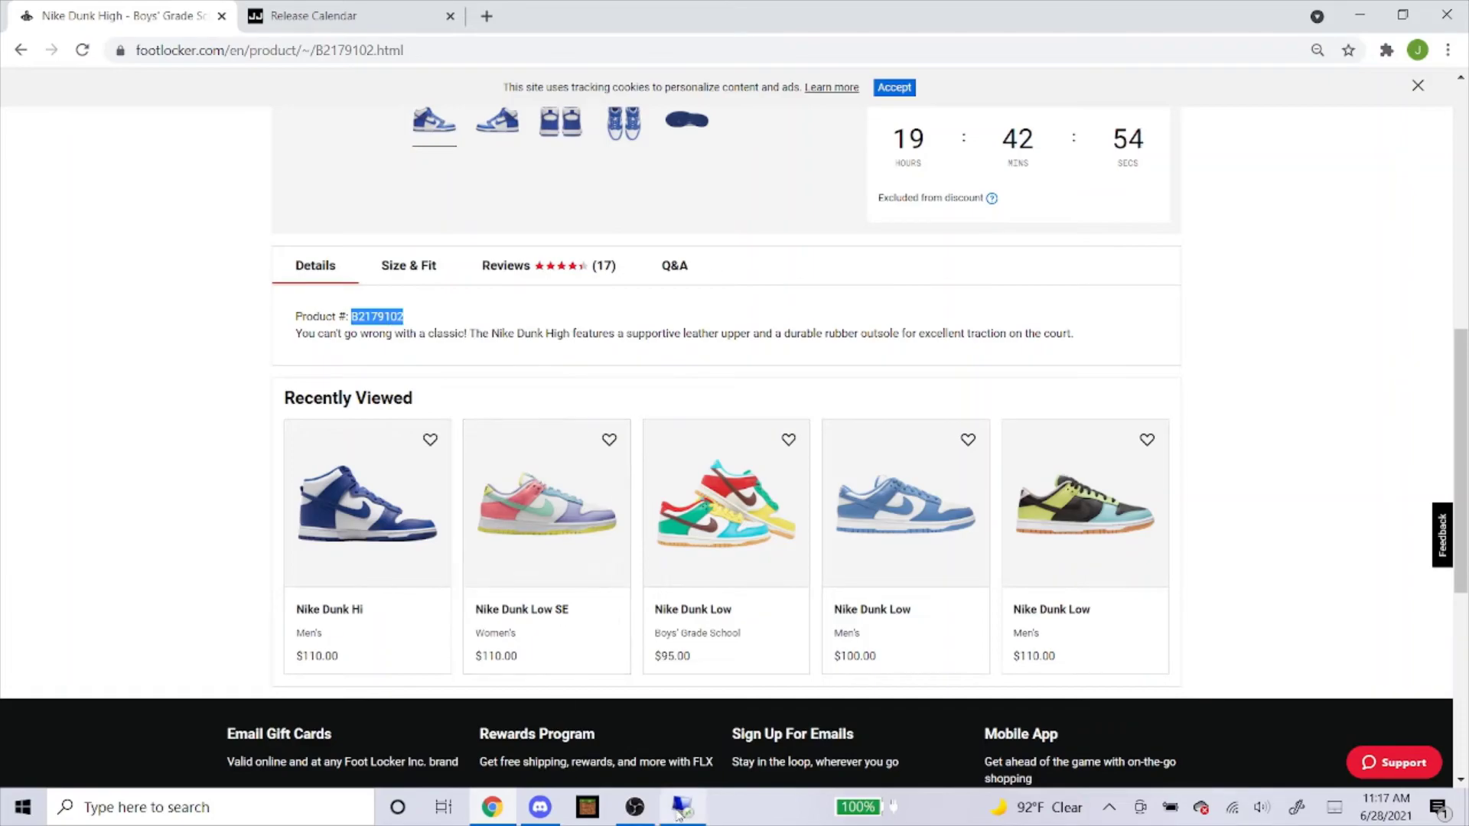
Step: Replace the SKU D1399102 with the pasted B2179102
left_click(681, 807)
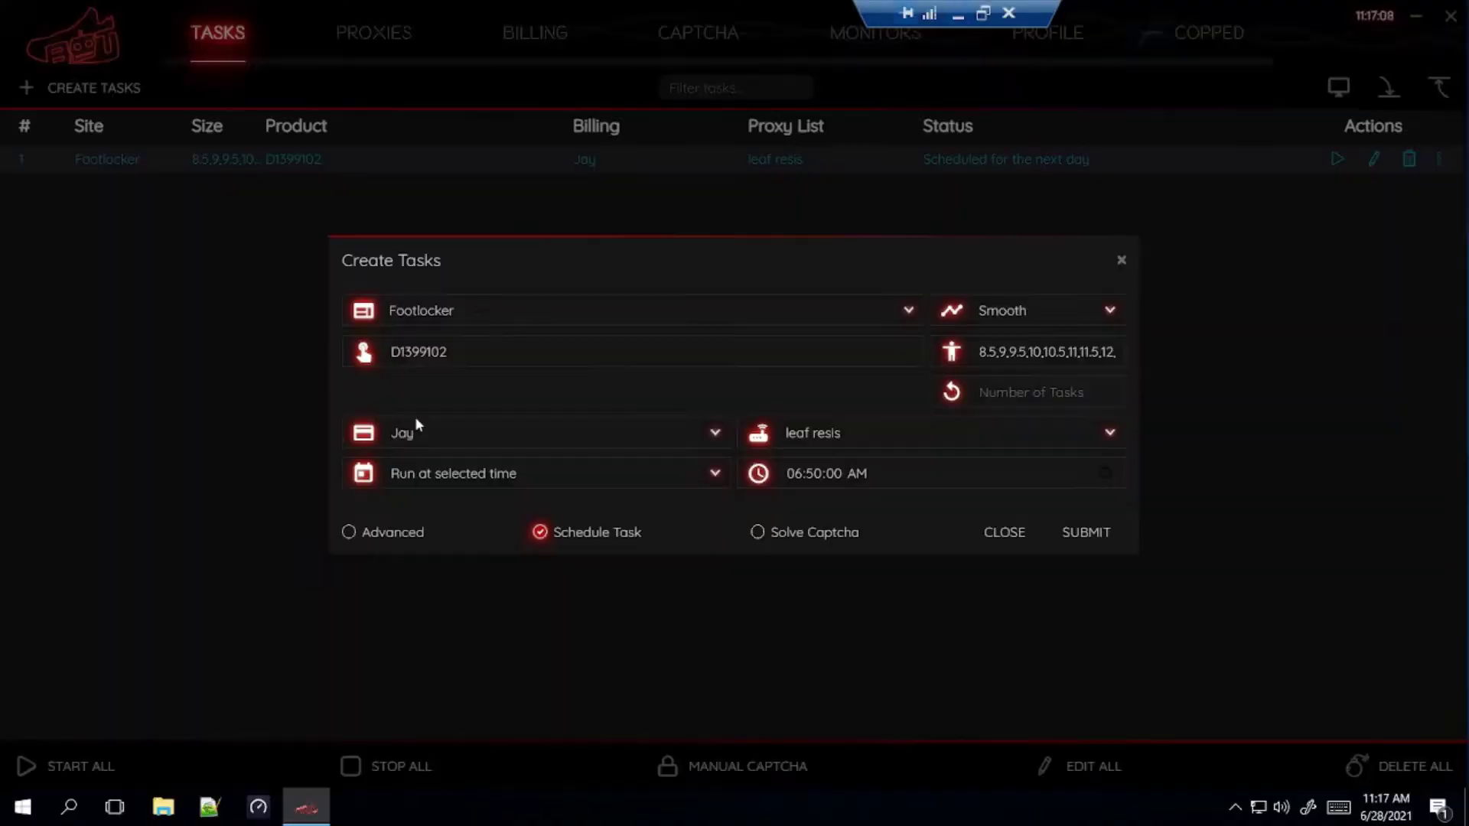
double_click(498, 358)
key("BackSpace")
right_click(499, 358)
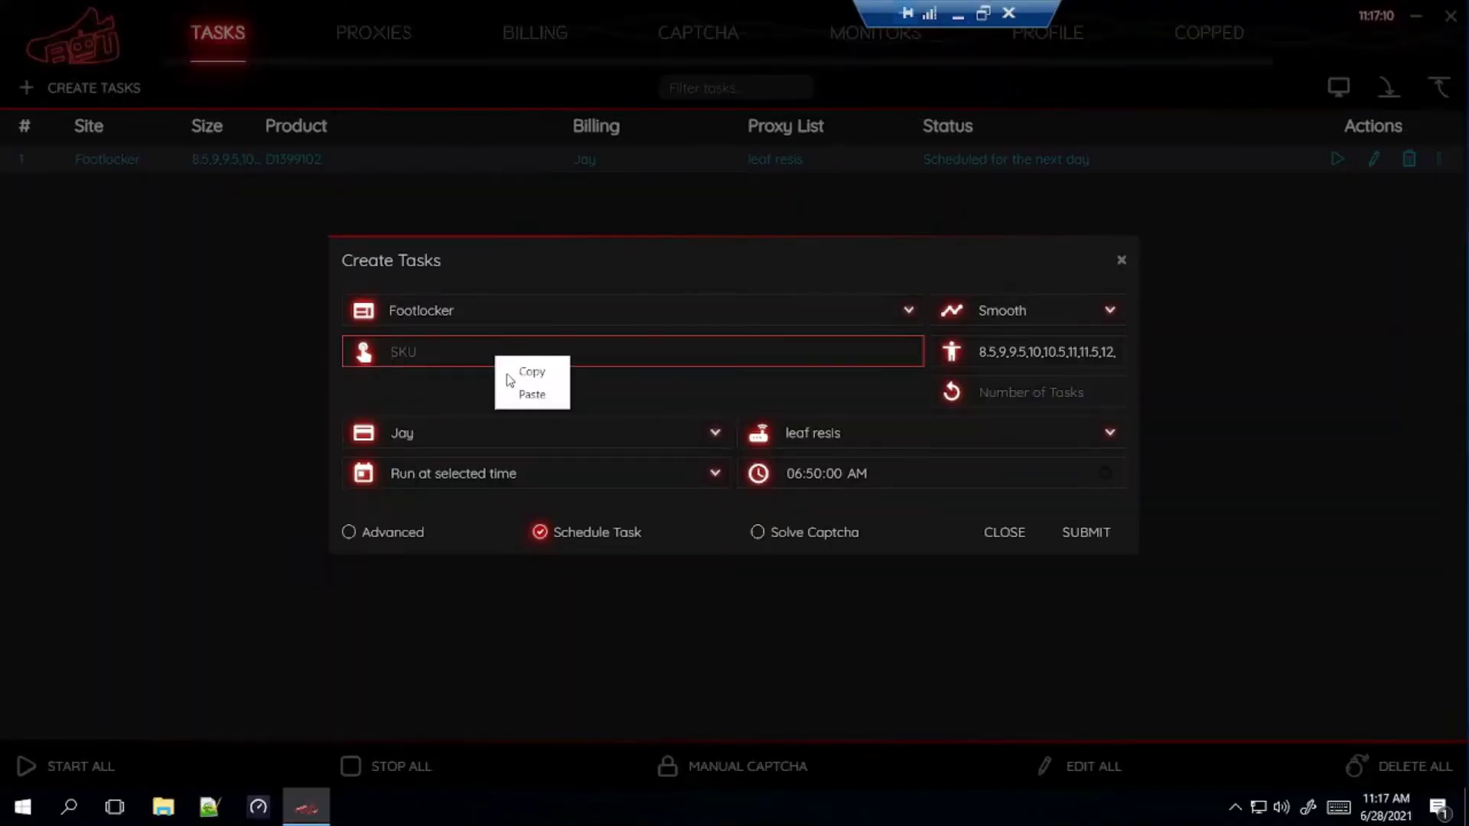
left_click(526, 393)
Step: Change the size list to 5,5,5,6,6,5,7
double_click(996, 351)
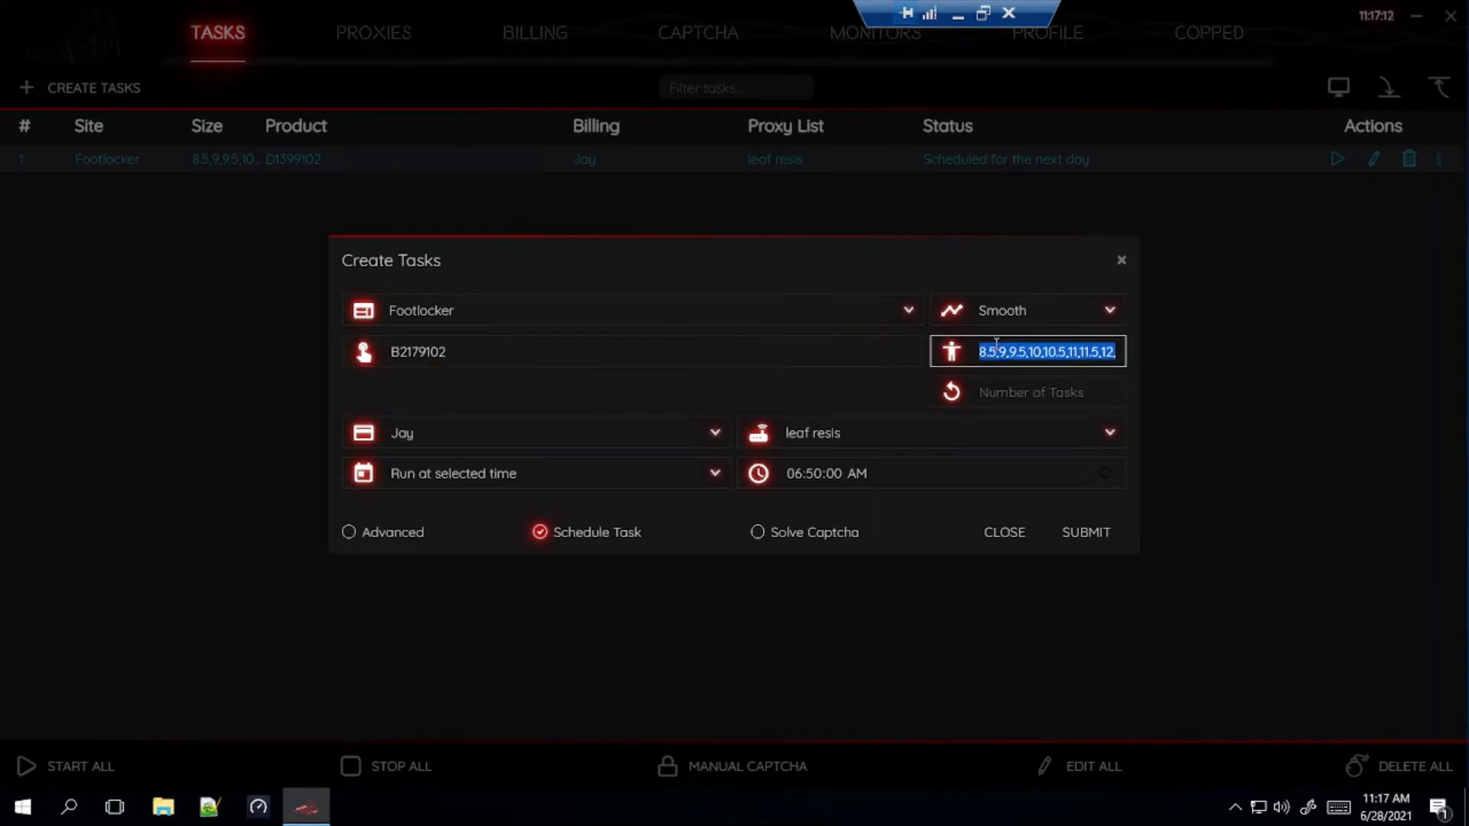
key("BackSpace")
key("Caps_Lock")
type("RA")
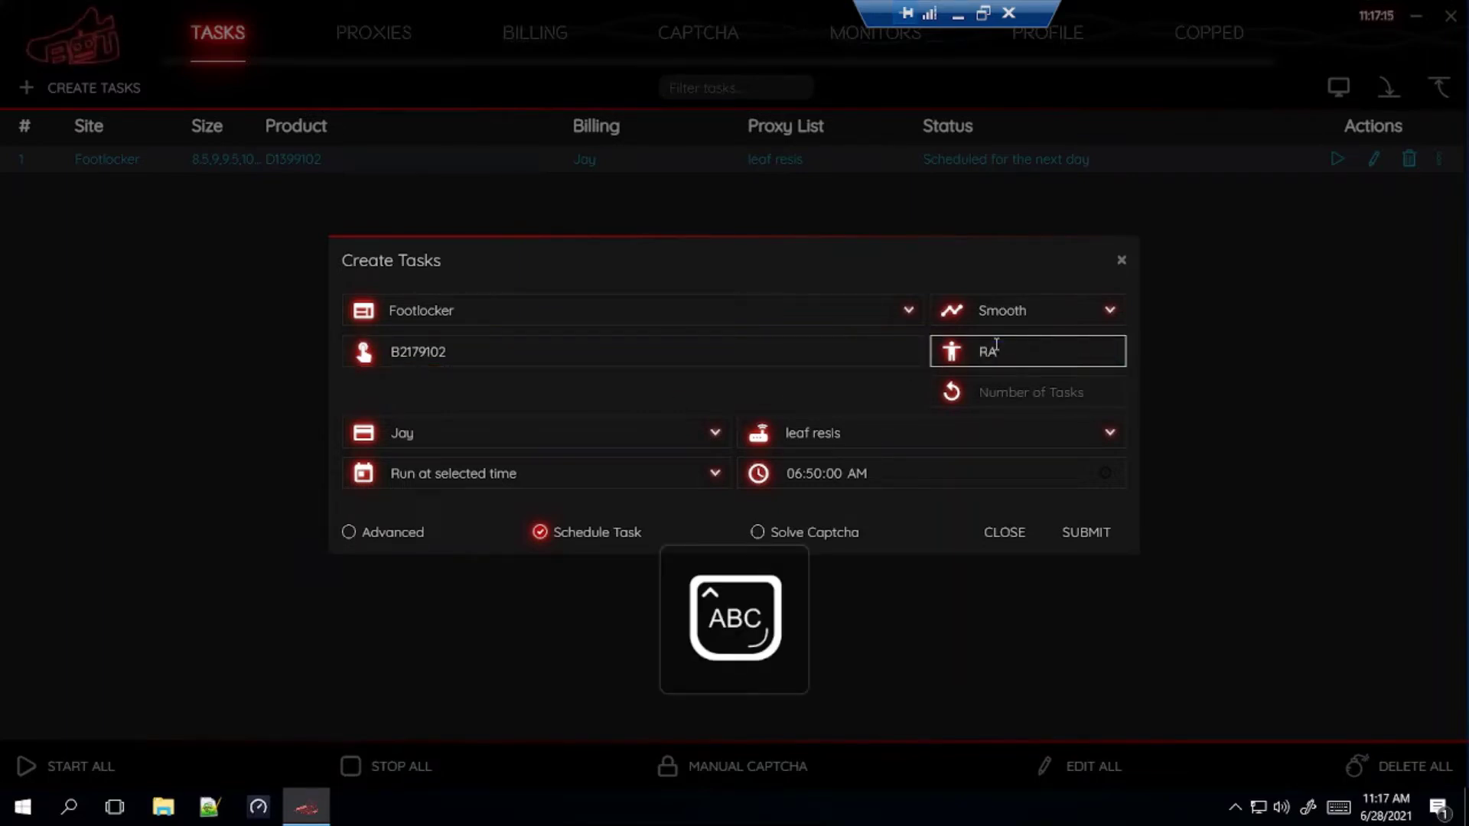
key("Caps_Lock")
key("BackSpace")
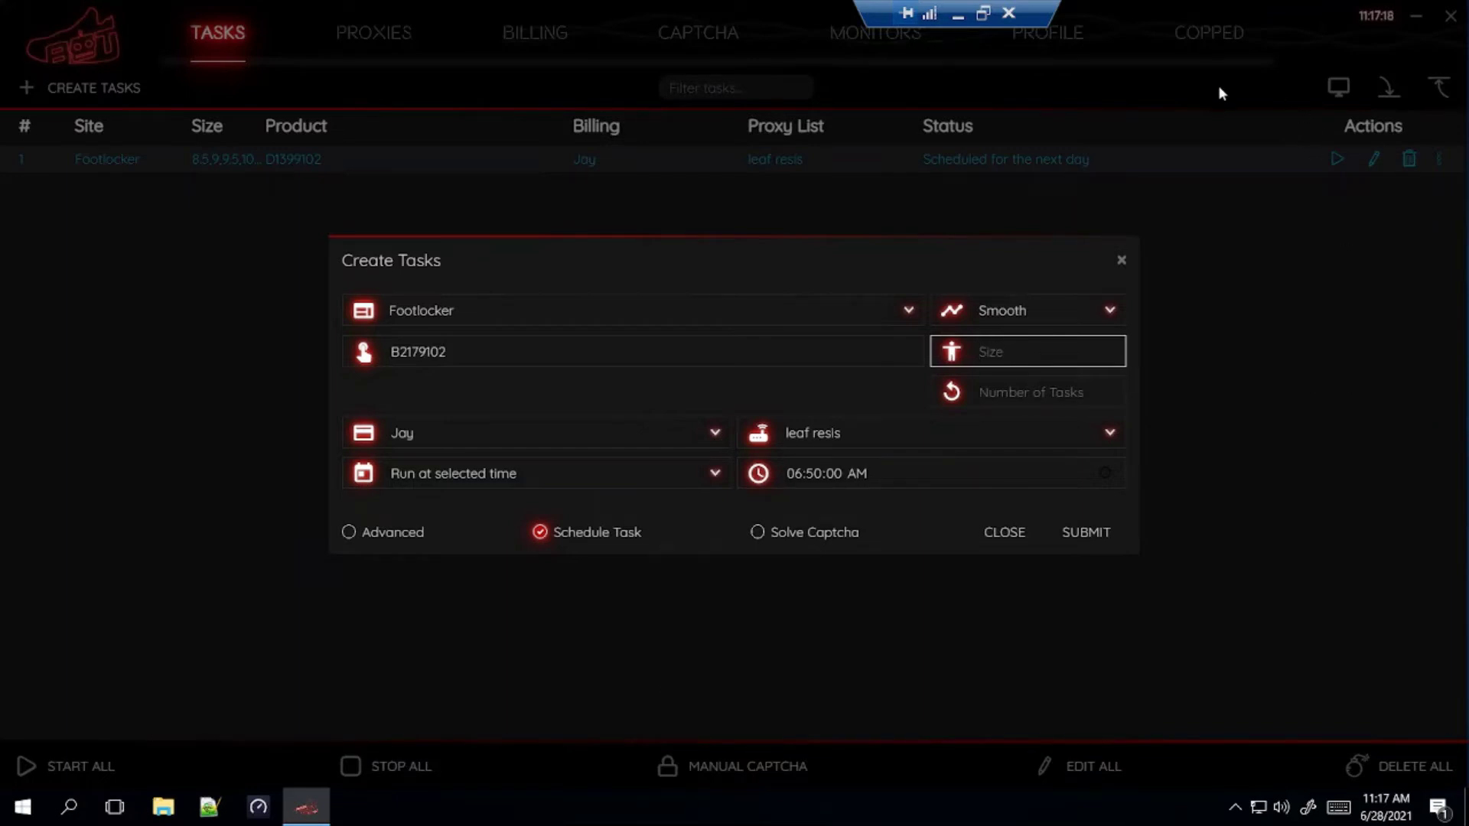
type("5,5,5,6,6,5,7")
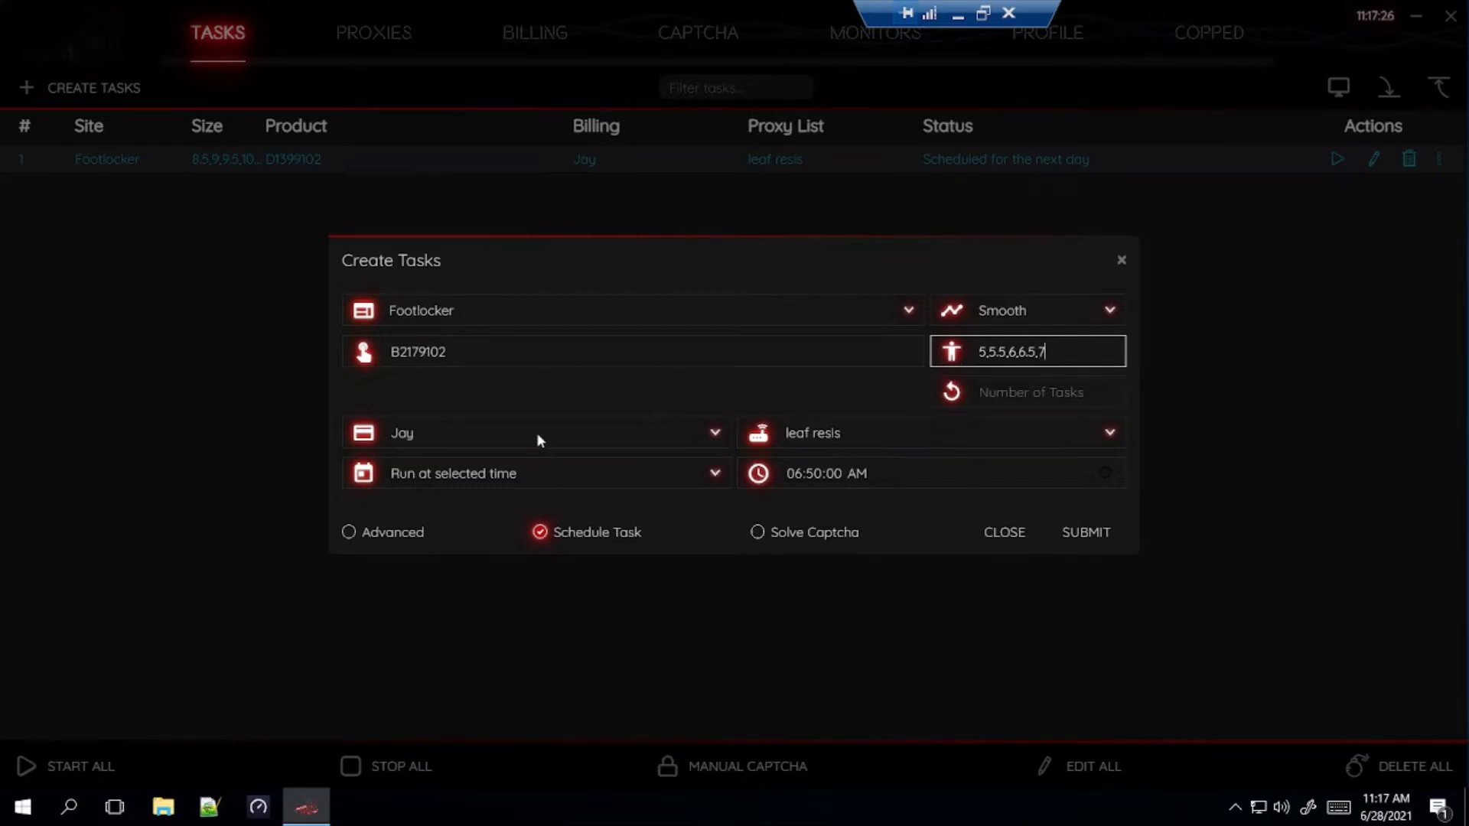
left_click(836, 391)
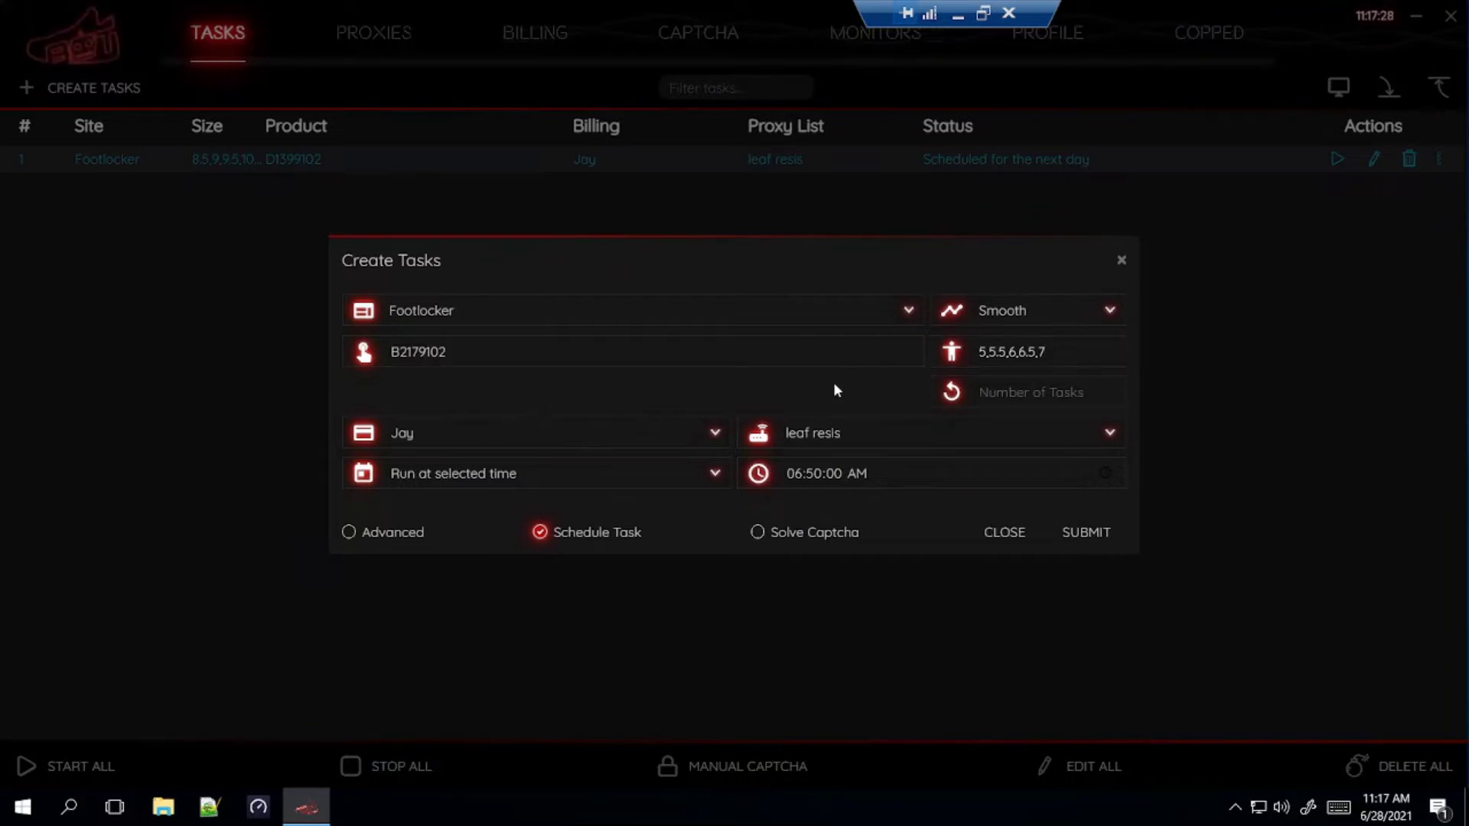
Step: Keep the 'leaf resis' proxy list and submit the second Footlocker task
left_click(817, 433)
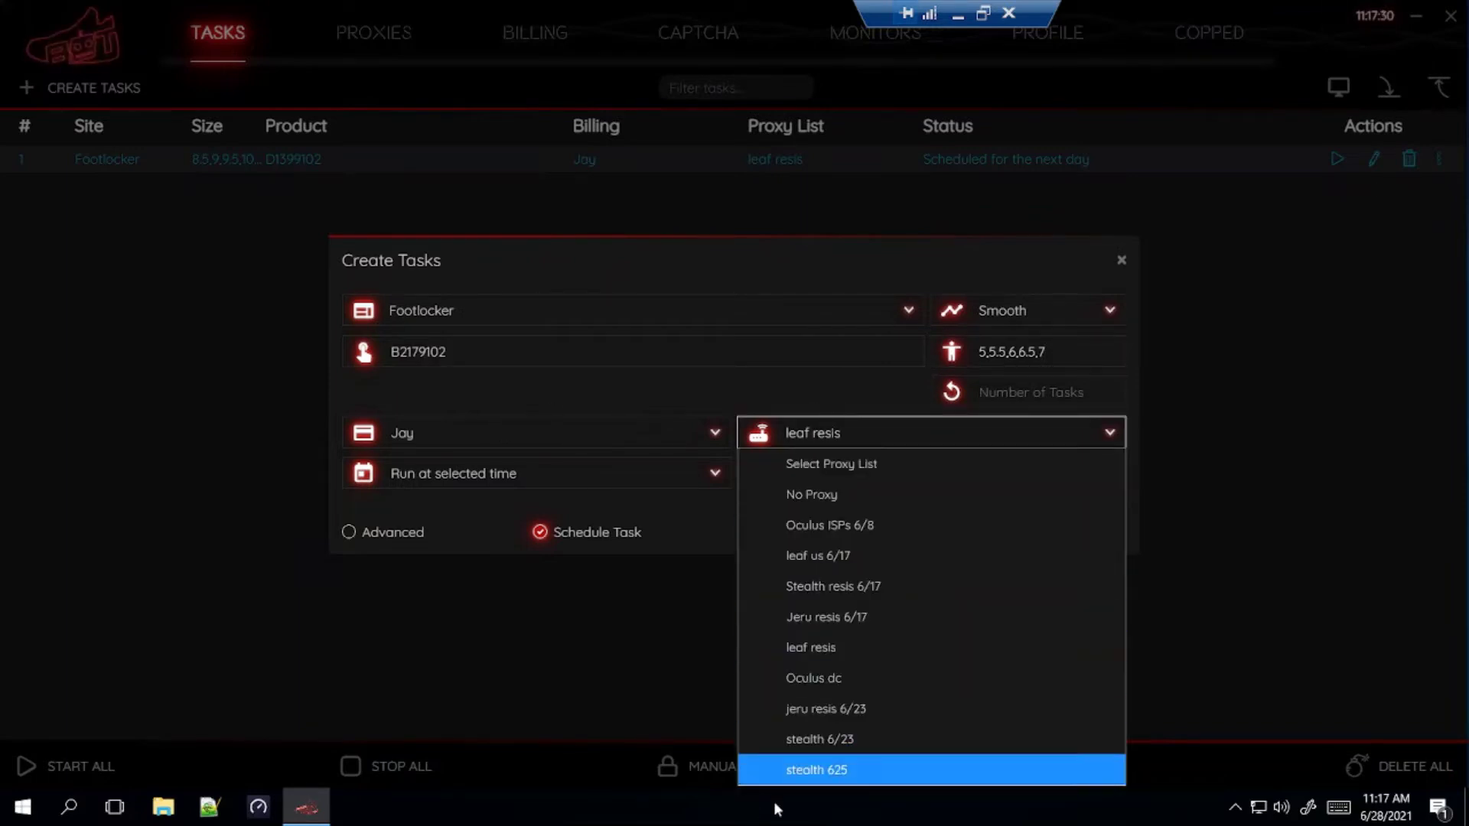
left_click(817, 440)
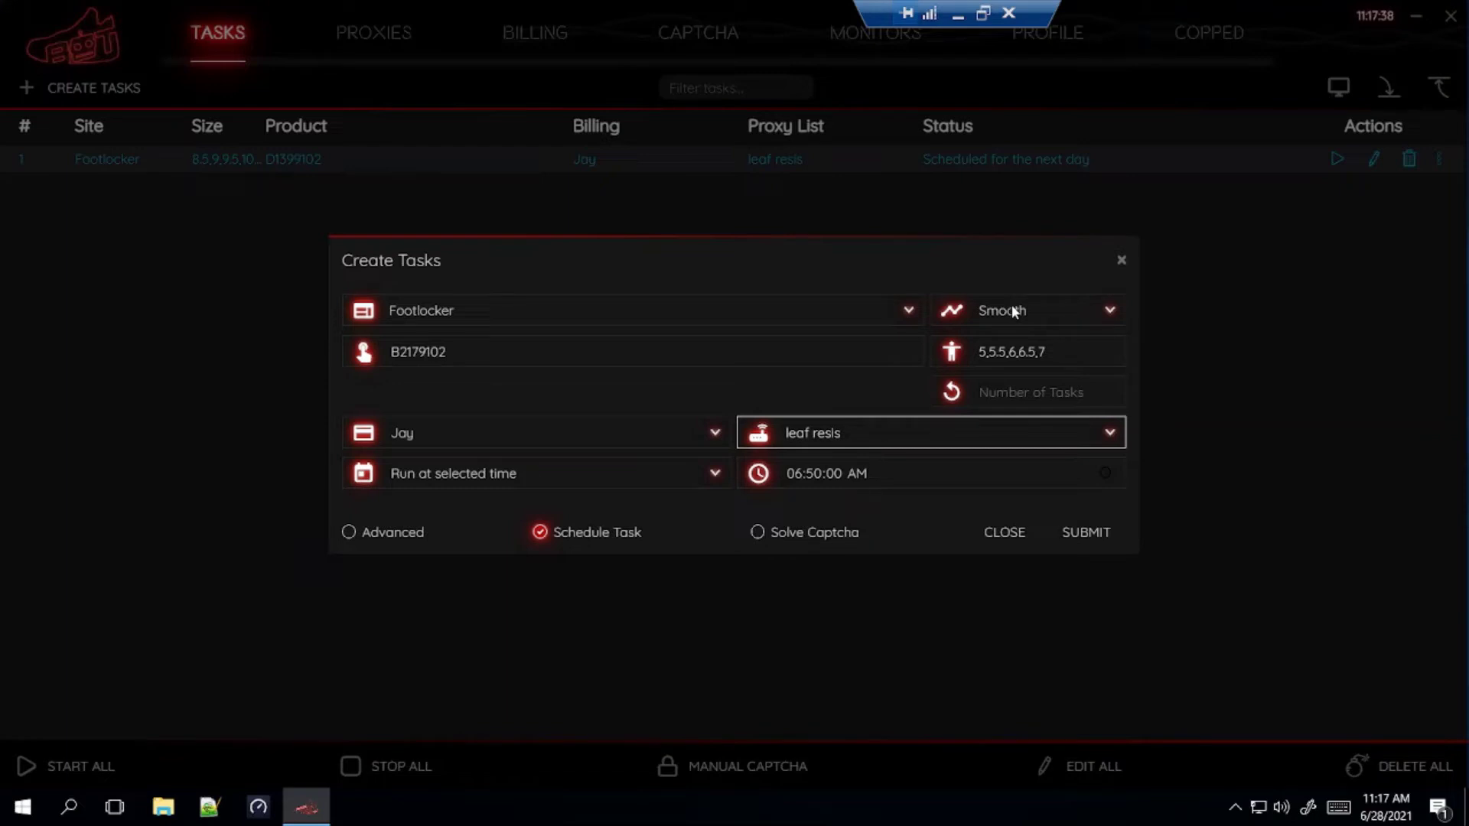
left_click(1101, 536)
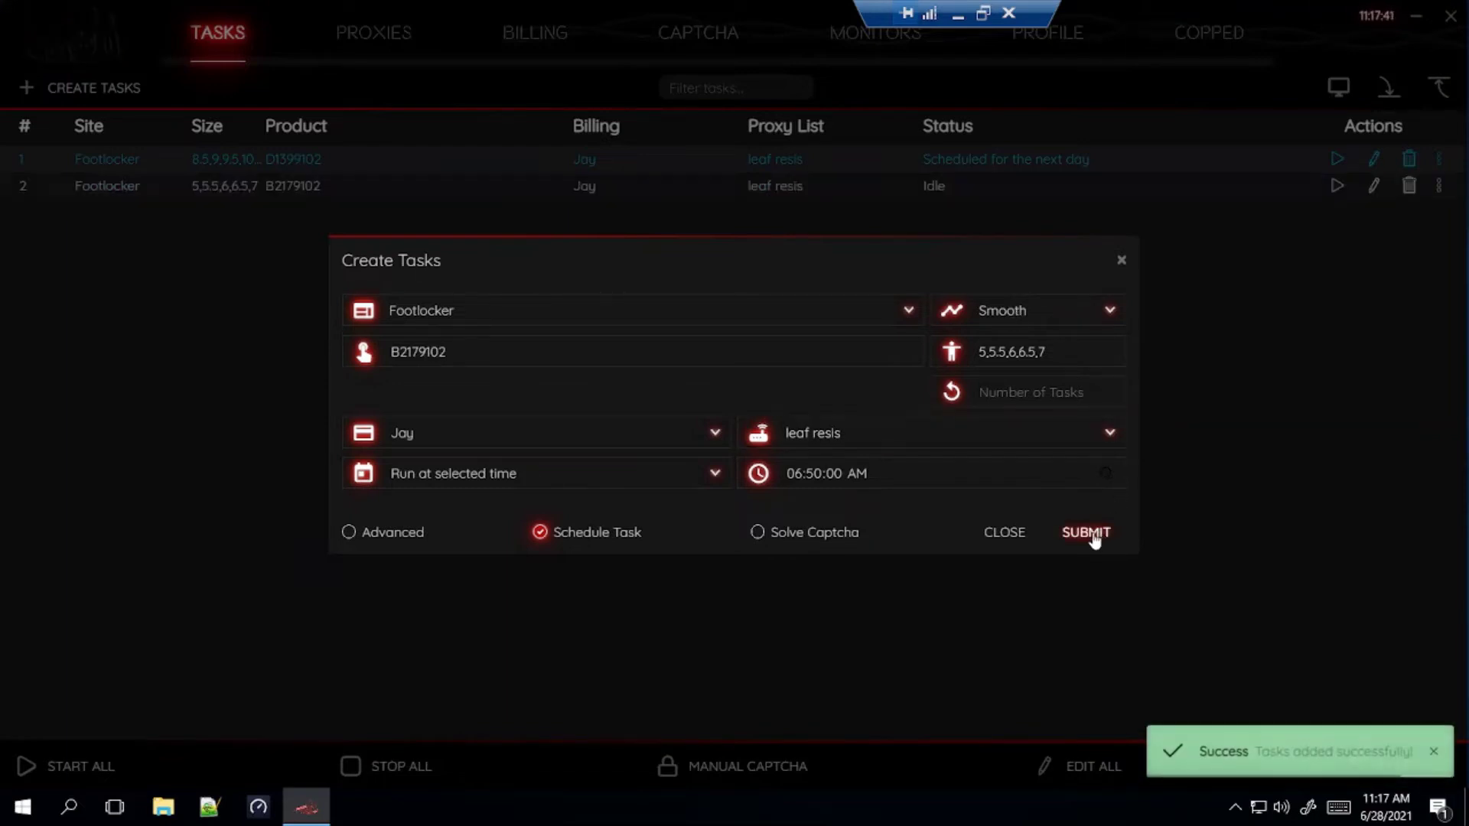
Step: Close the Create Tasks form and review both scheduled Footlocker tasks in the list
left_click(1002, 534)
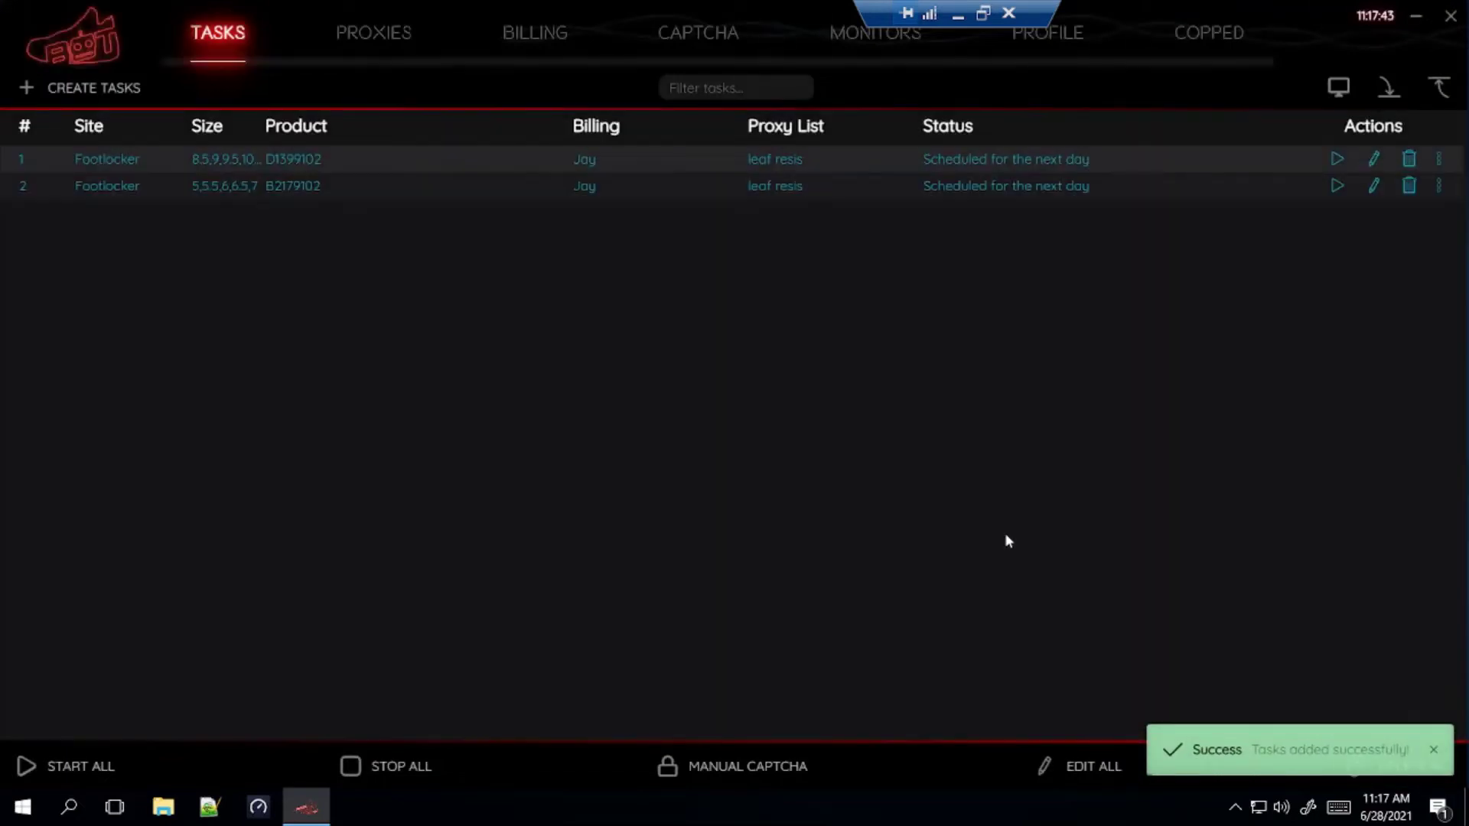
left_click(345, 159)
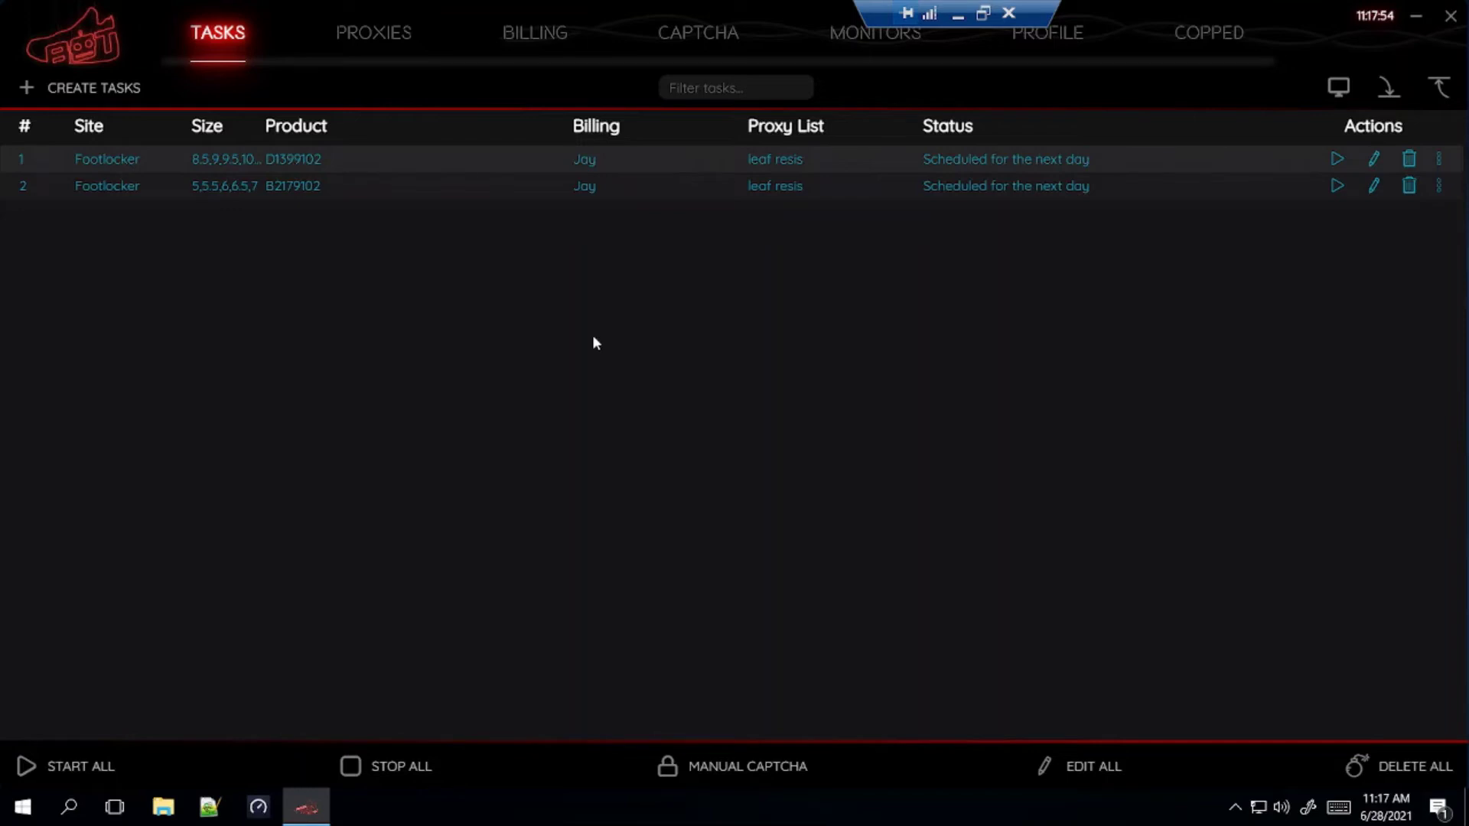
Step: Start a new task targeting the JimmyJazz site
left_click(126, 97)
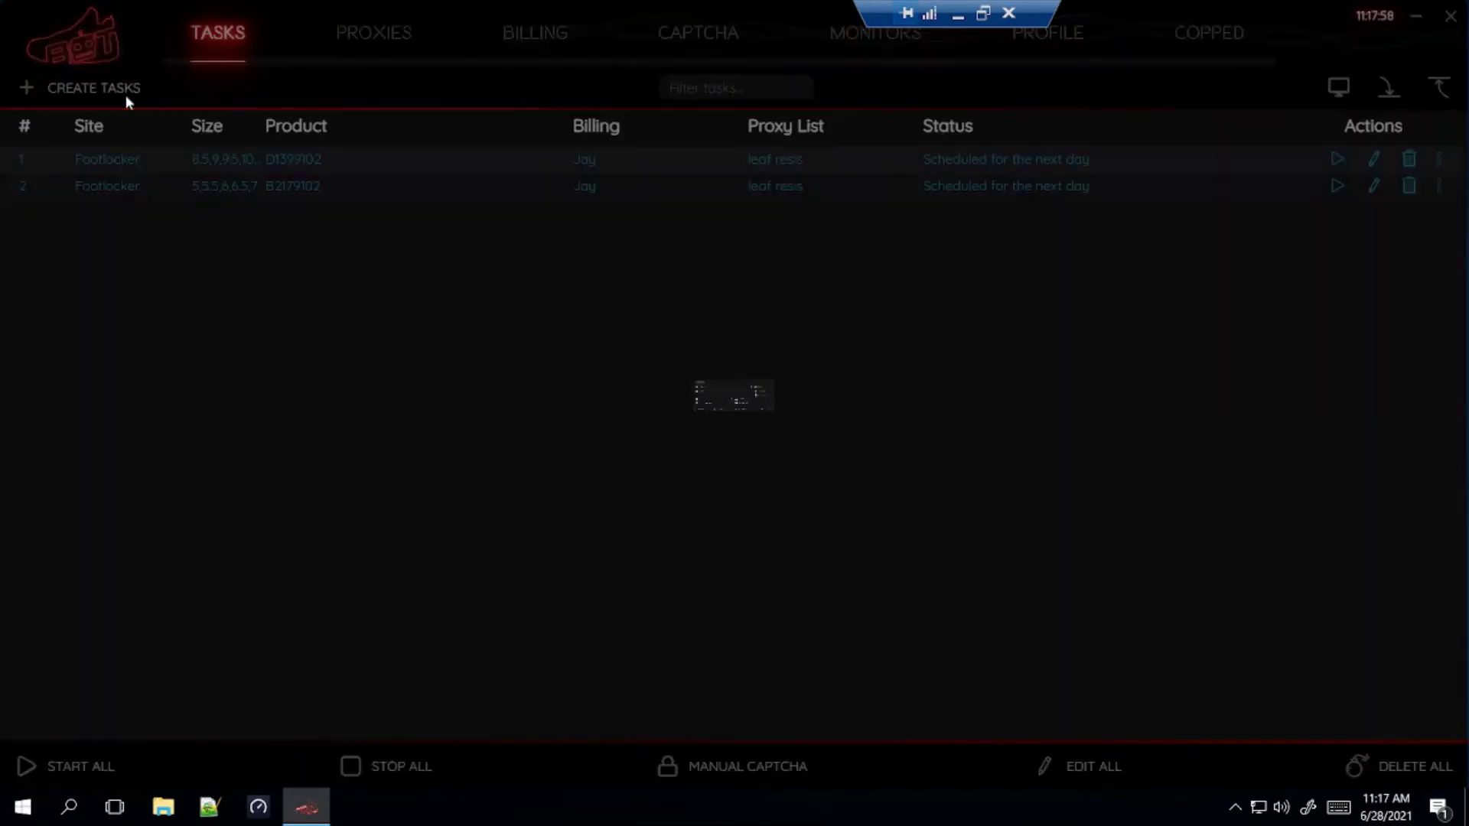
left_click(444, 310)
type("jimm")
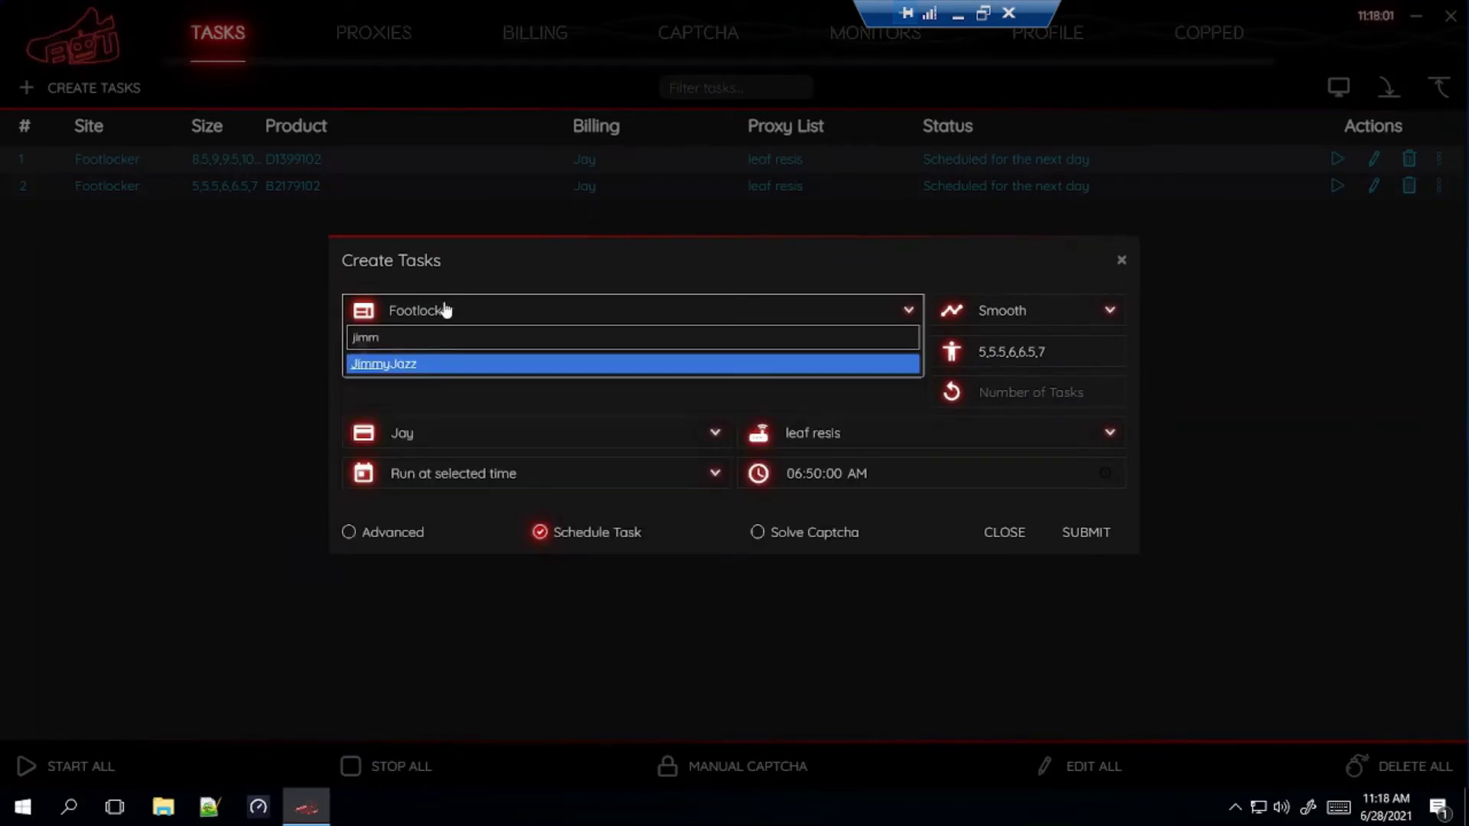
key("Return")
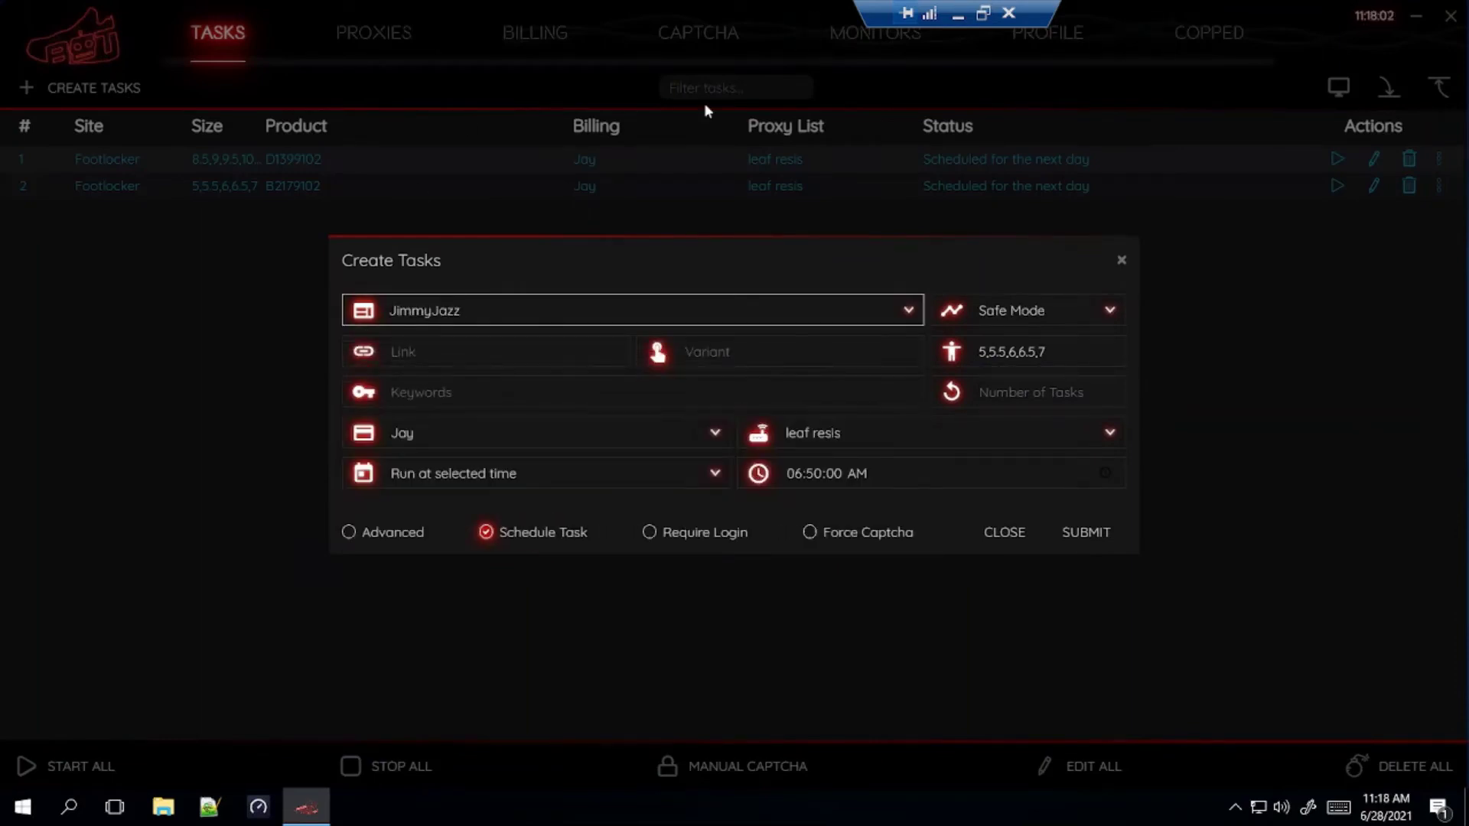
Step: Set the task mode to Cyborg3.0, select the Link field, and minimize the remote session
left_click(1045, 300)
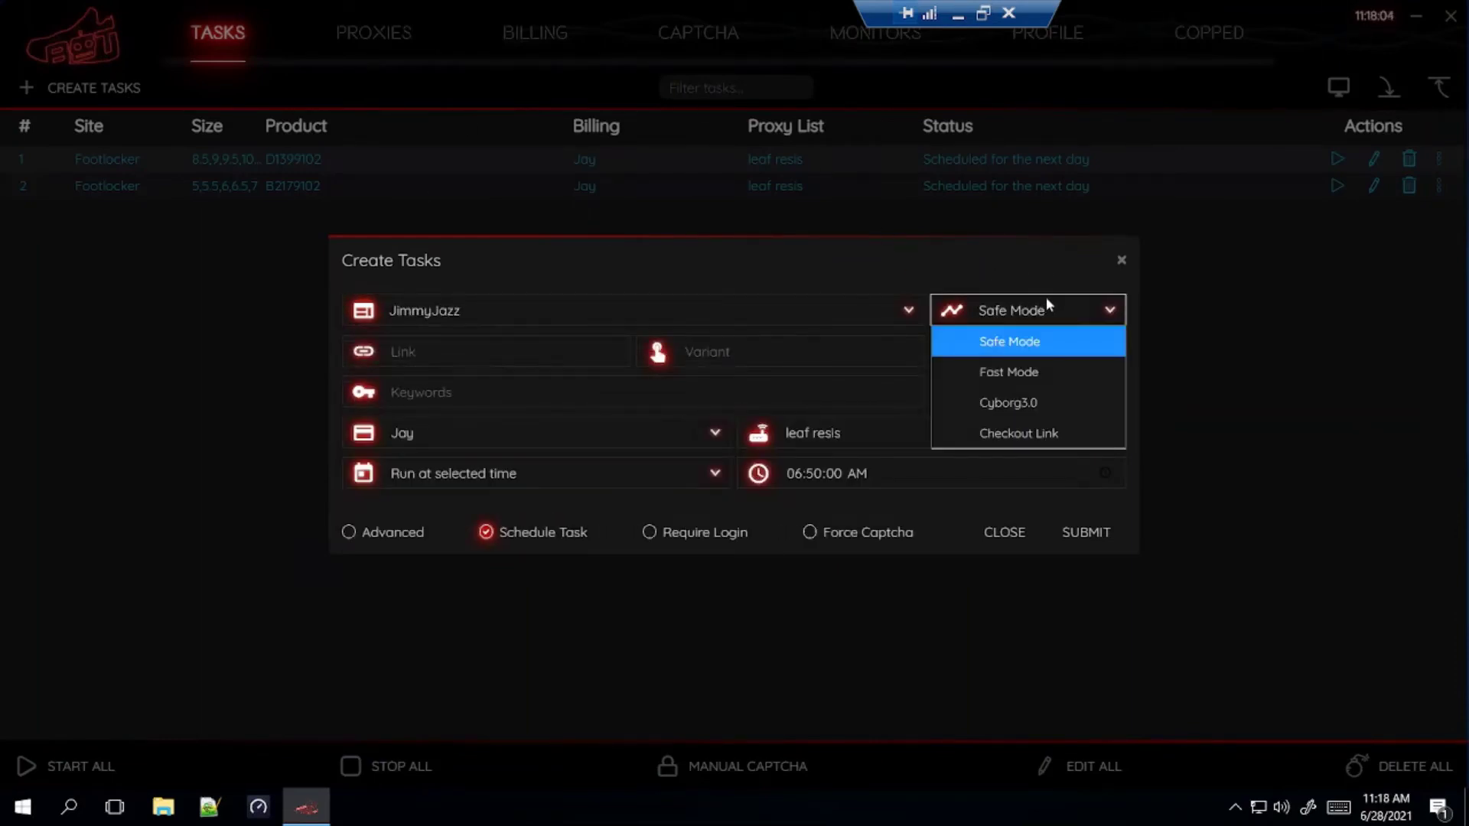
left_click(1020, 410)
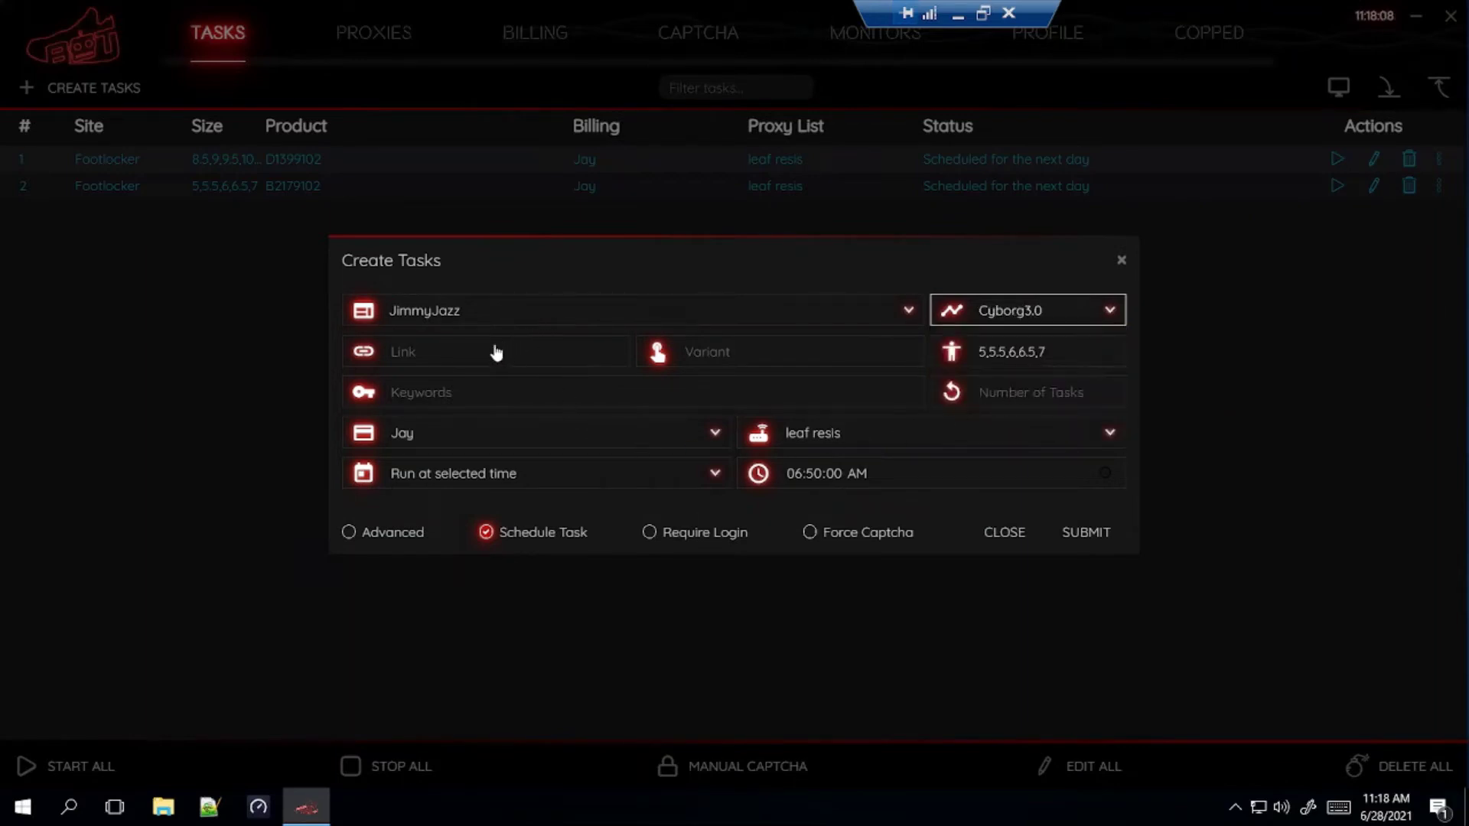
left_click(413, 362)
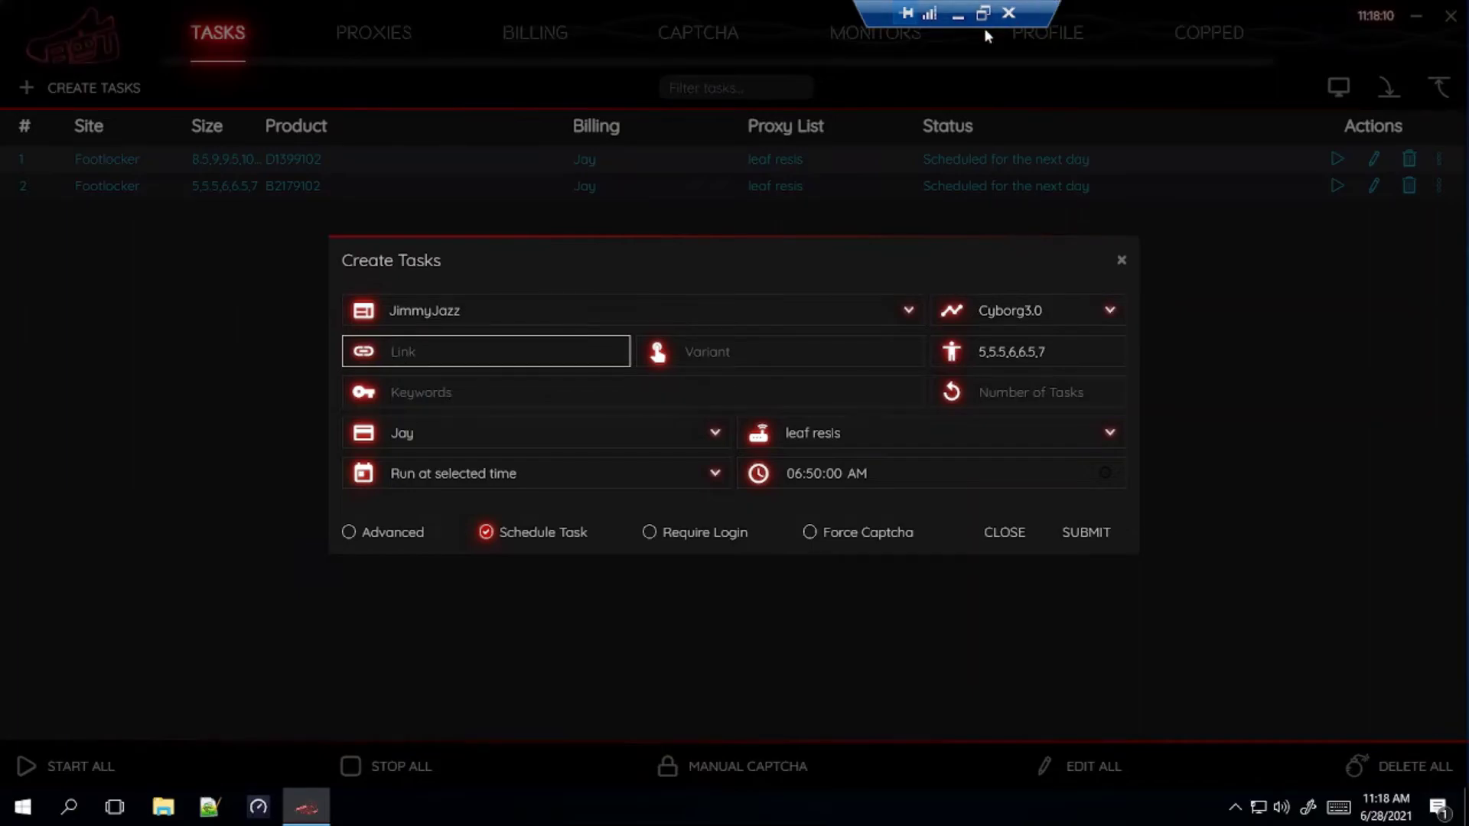
left_click(958, 17)
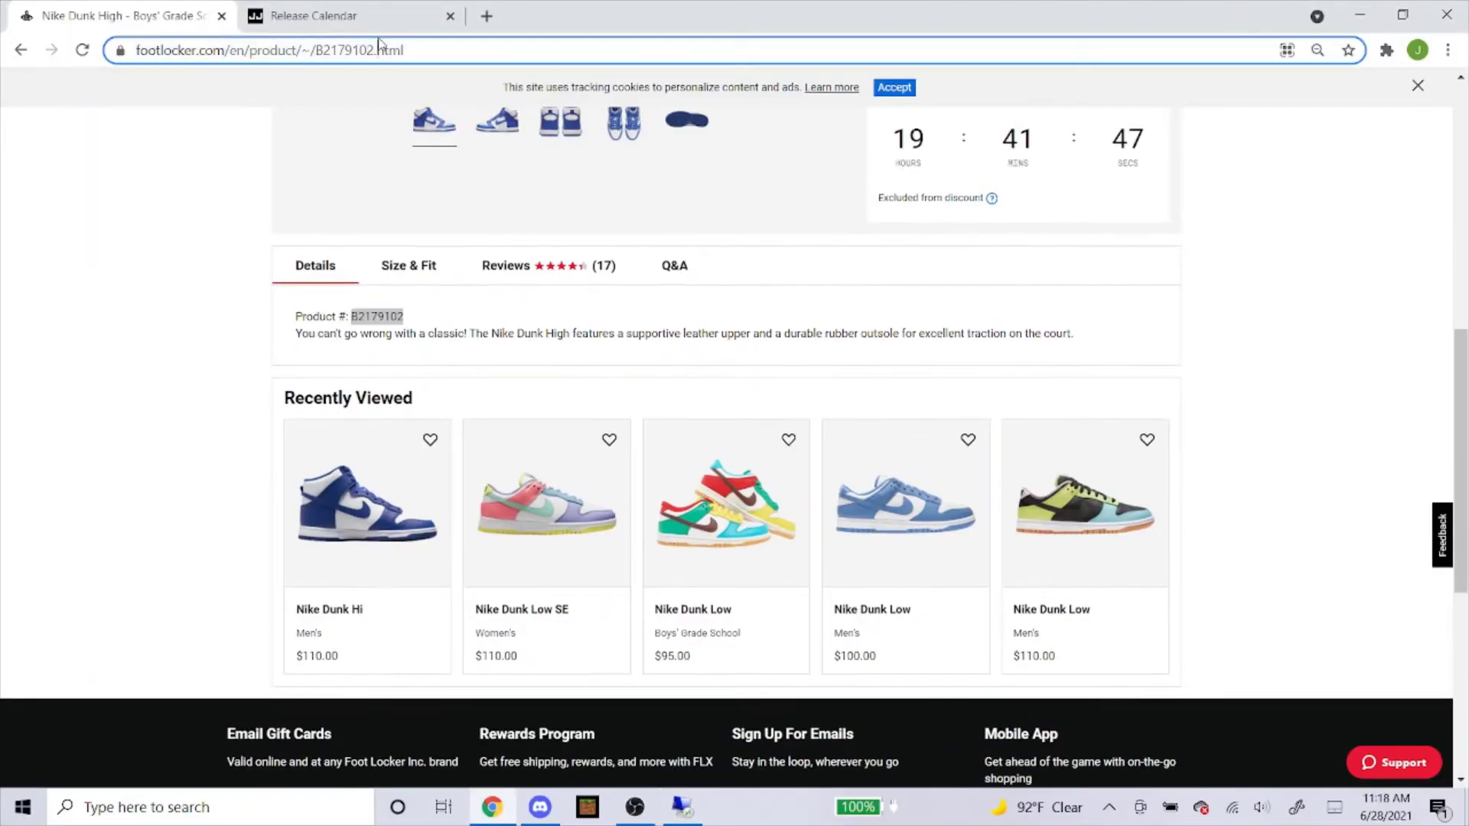
Step: Open the Dunk High Game Royal product page from the Jimmy Jazz release calendar
left_click(378, 23)
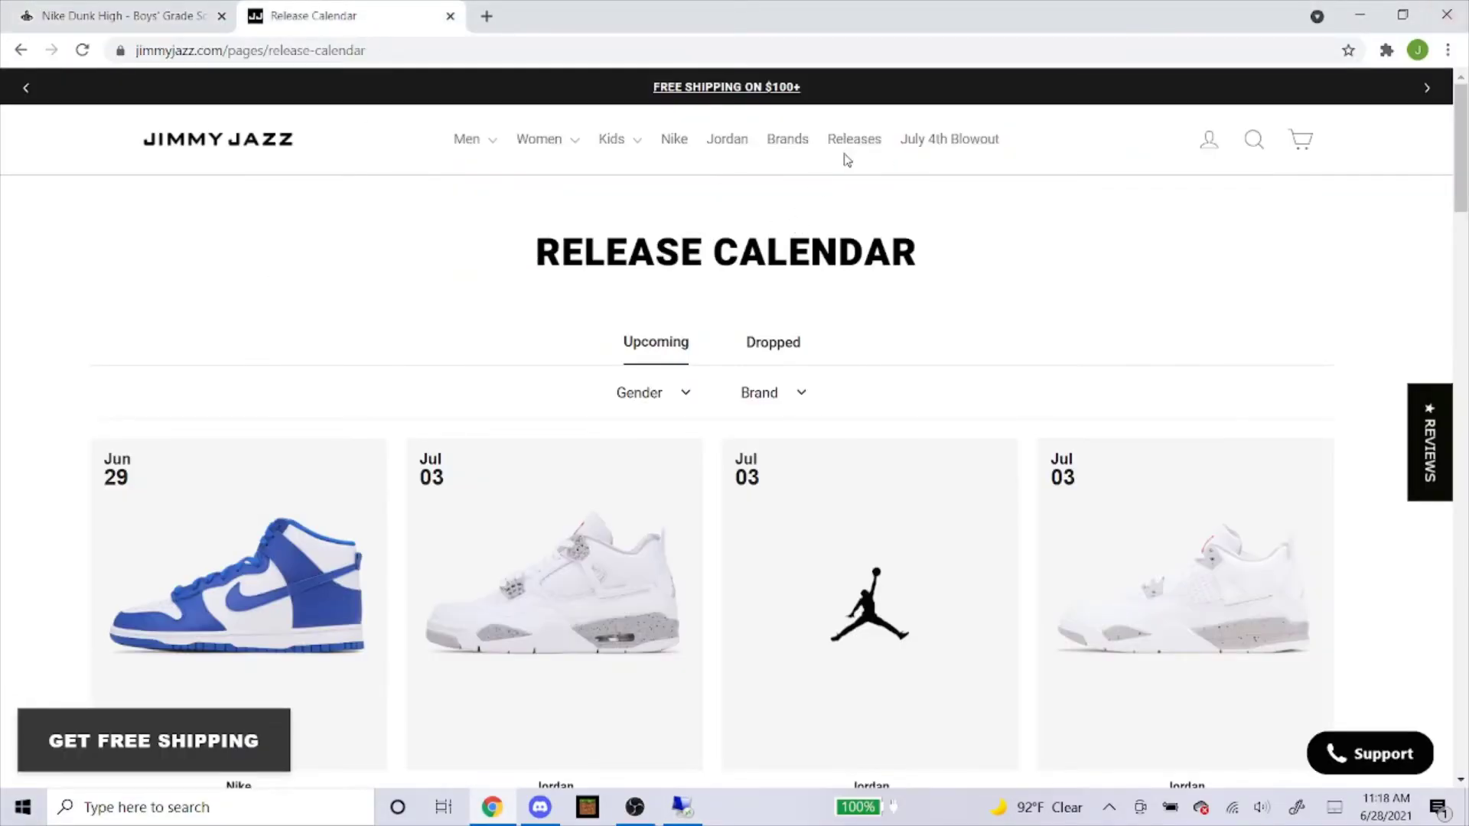
scroll(530, 359, "down", 4)
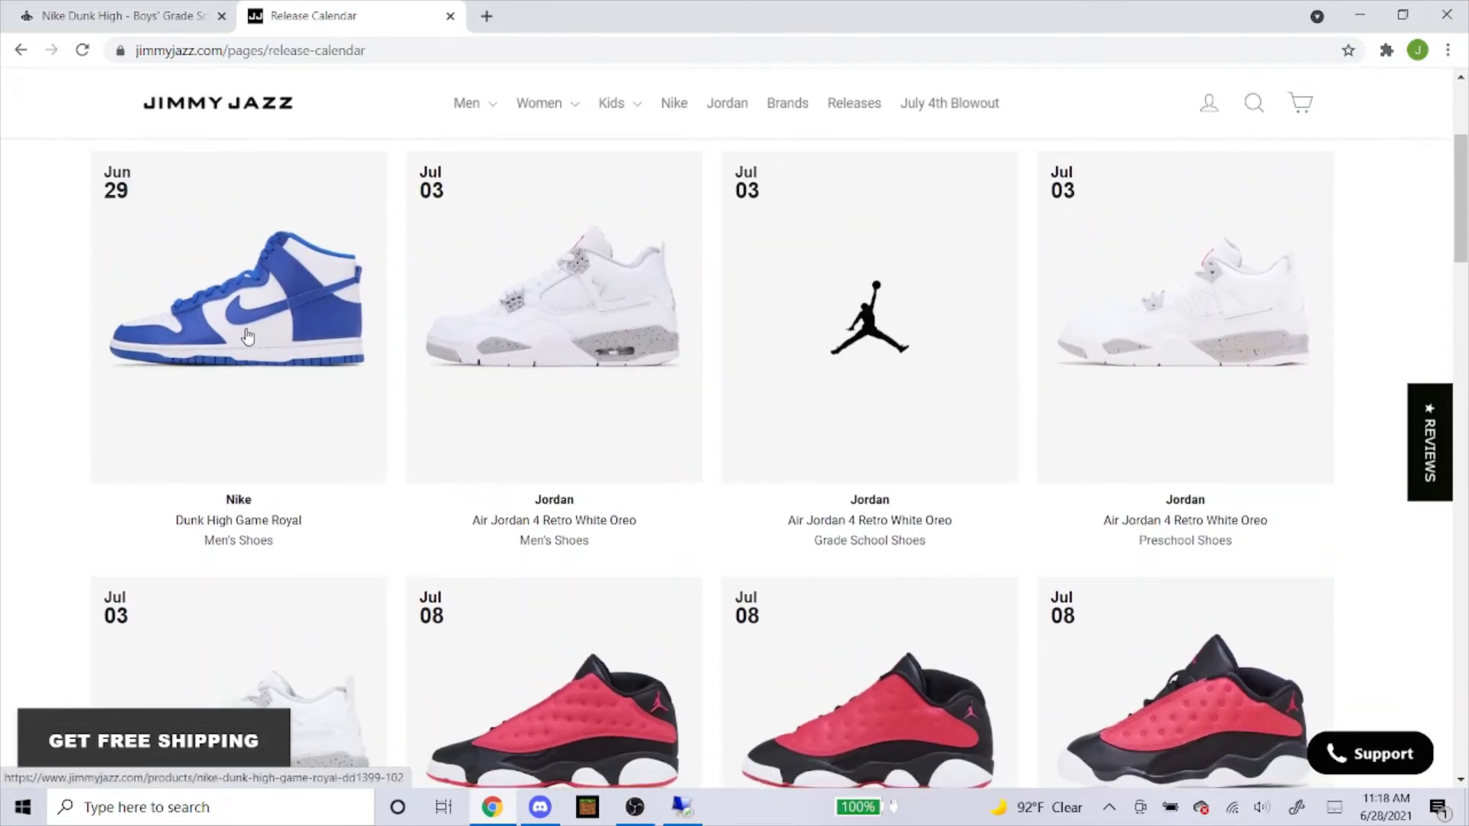
left_click(248, 335)
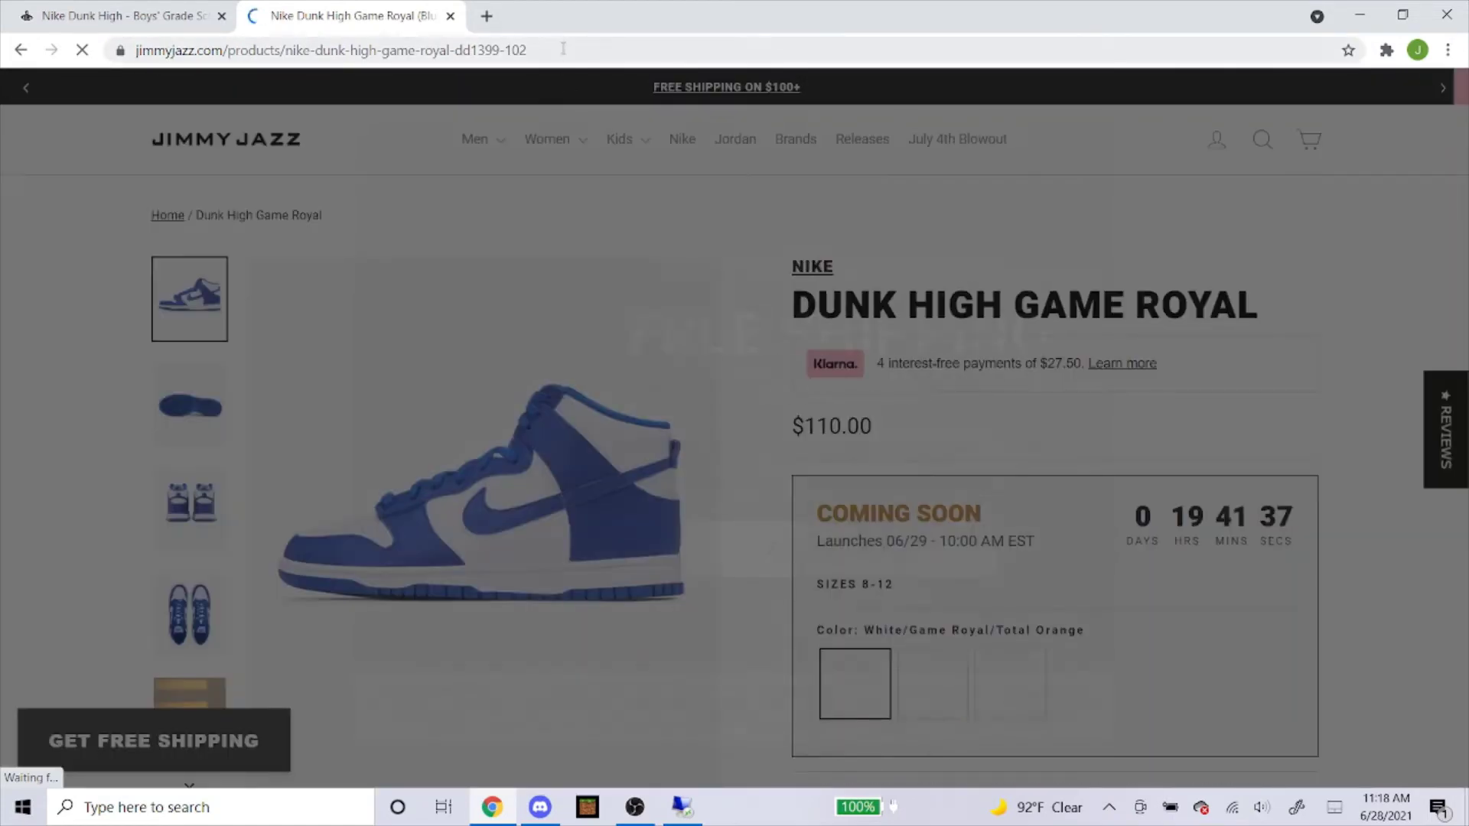
Step: Copy the product page's web address, dismiss the free-shipping popup, and return to NSB
left_click(578, 54)
key("ctrl+c")
right_click(440, 52)
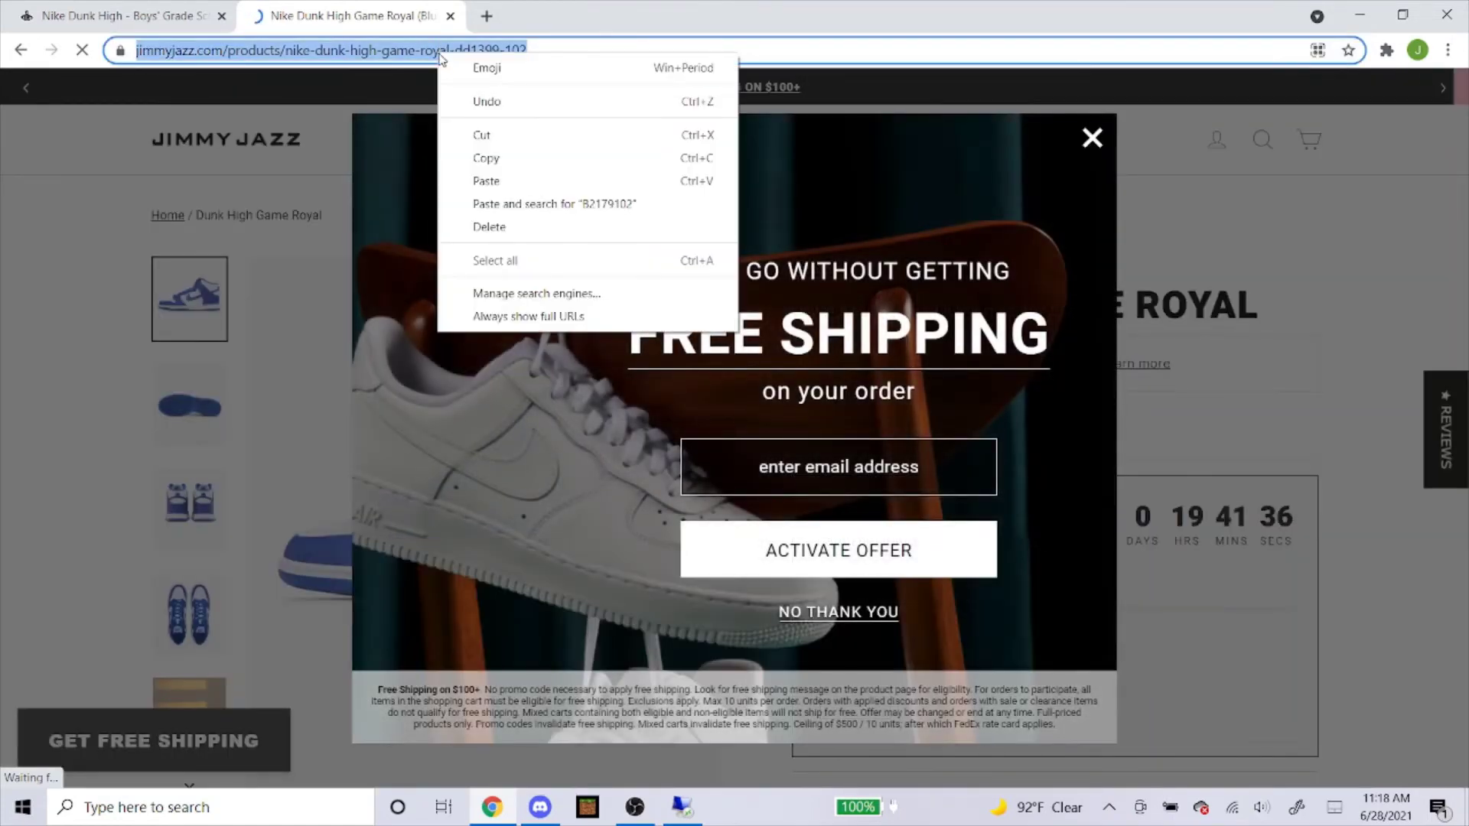
left_click(484, 158)
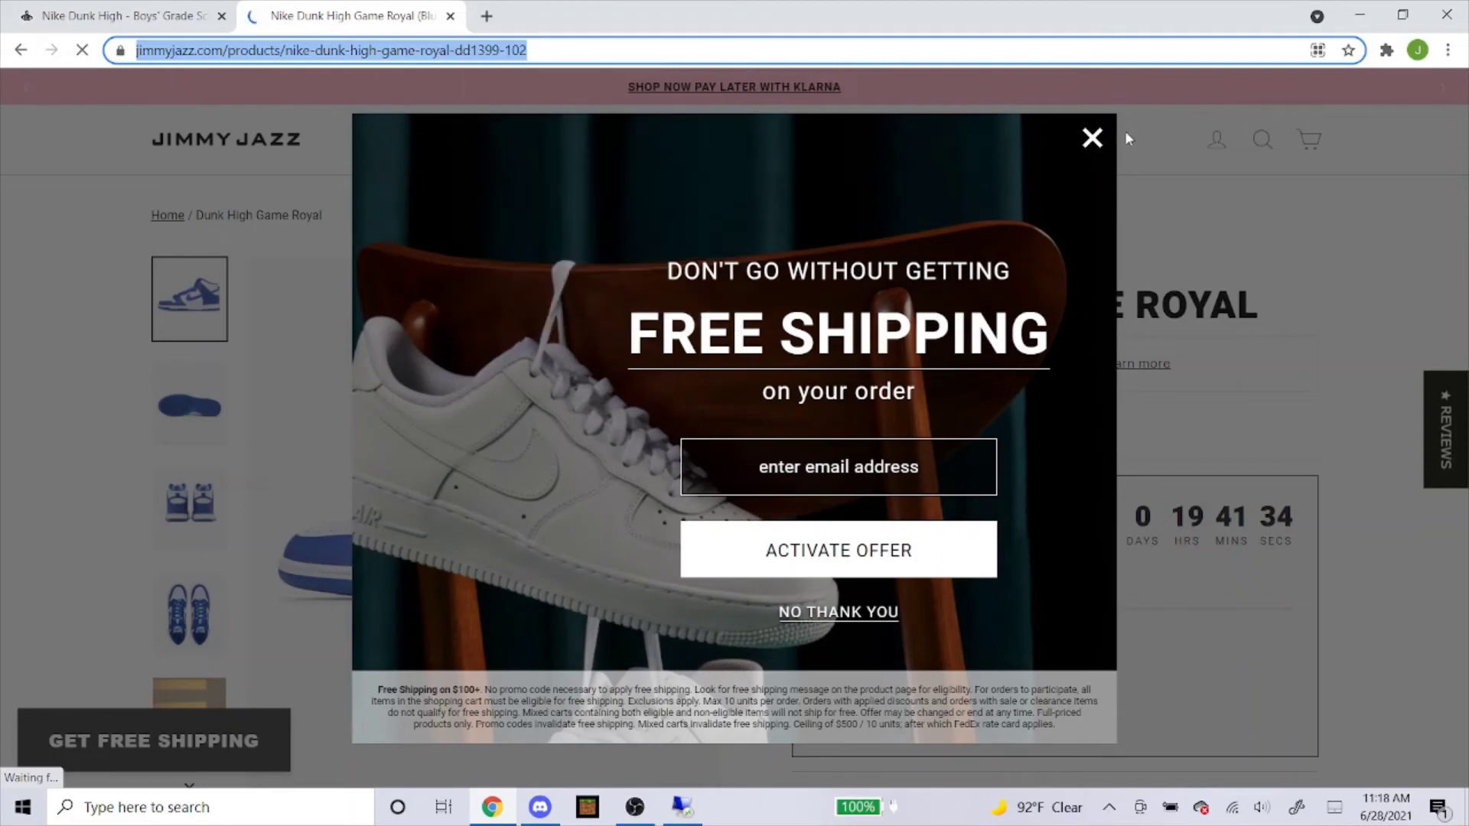
left_click(1082, 152)
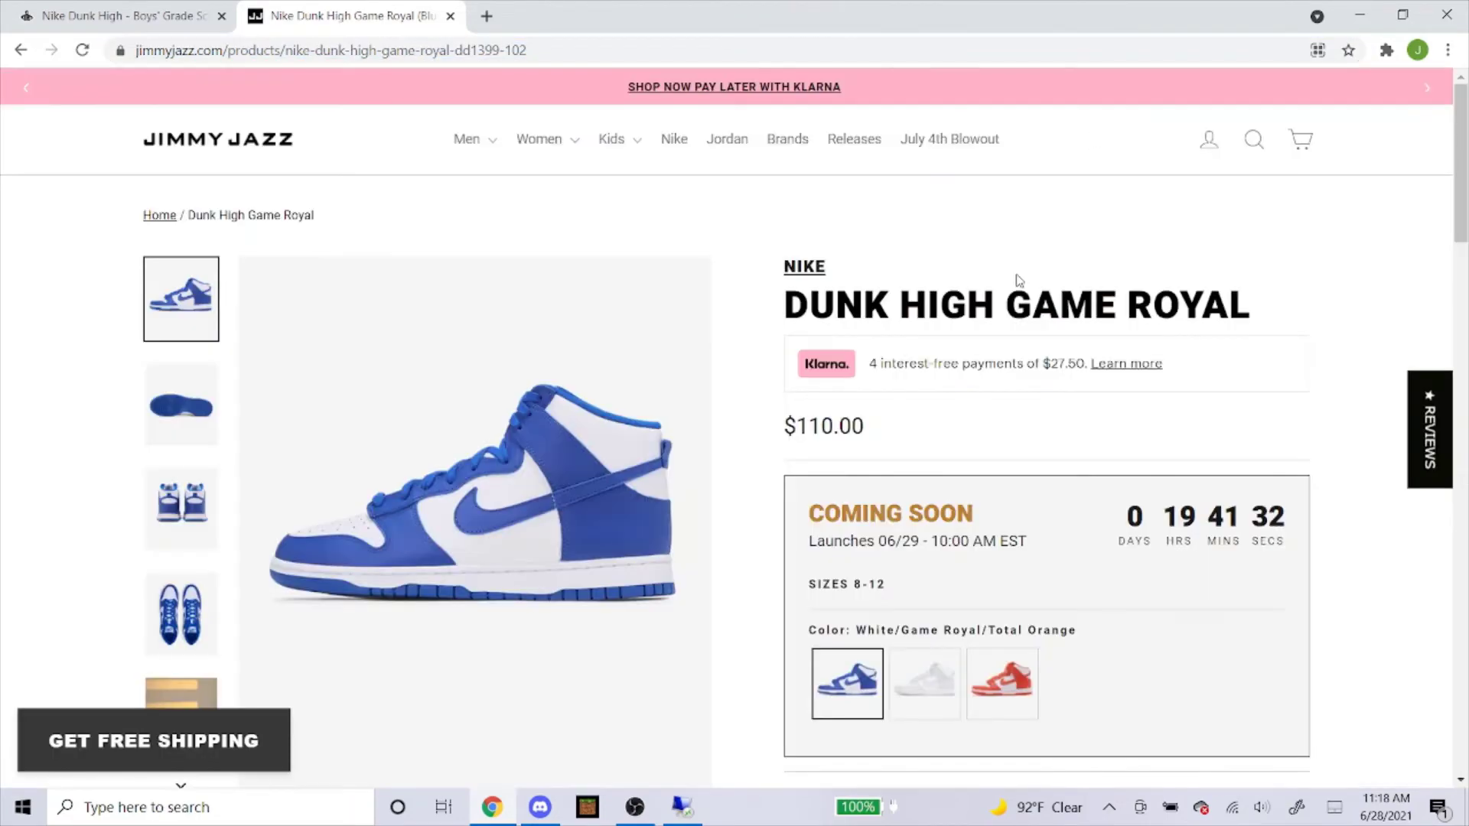
scroll(1017, 285, "down", 6)
scroll(1017, 285, "up", 6)
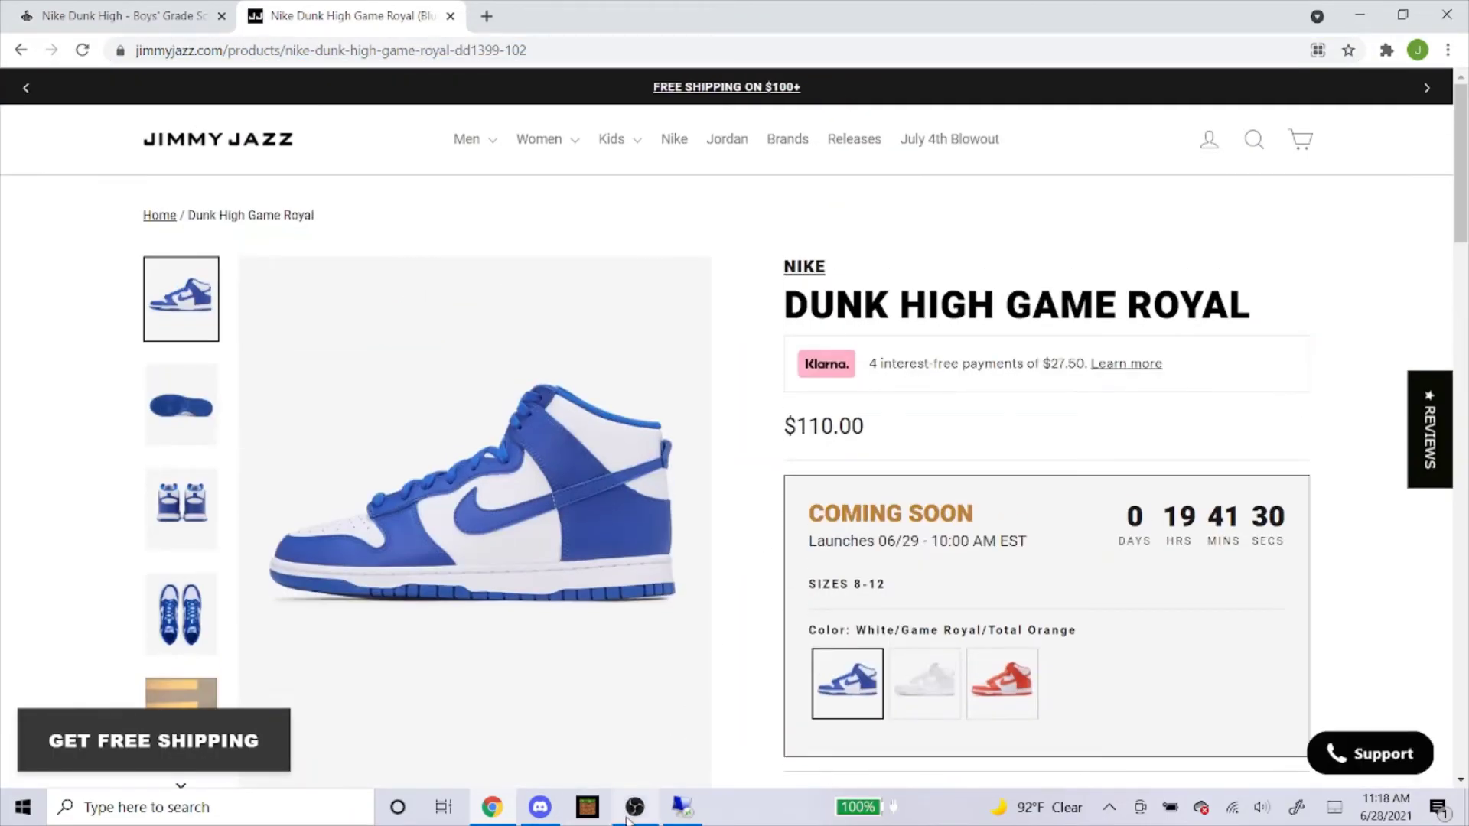
left_click(632, 811)
Step: Paste the Dunk High Game Royal link into the JimmyJazz task and clear its sizes
left_click(682, 808)
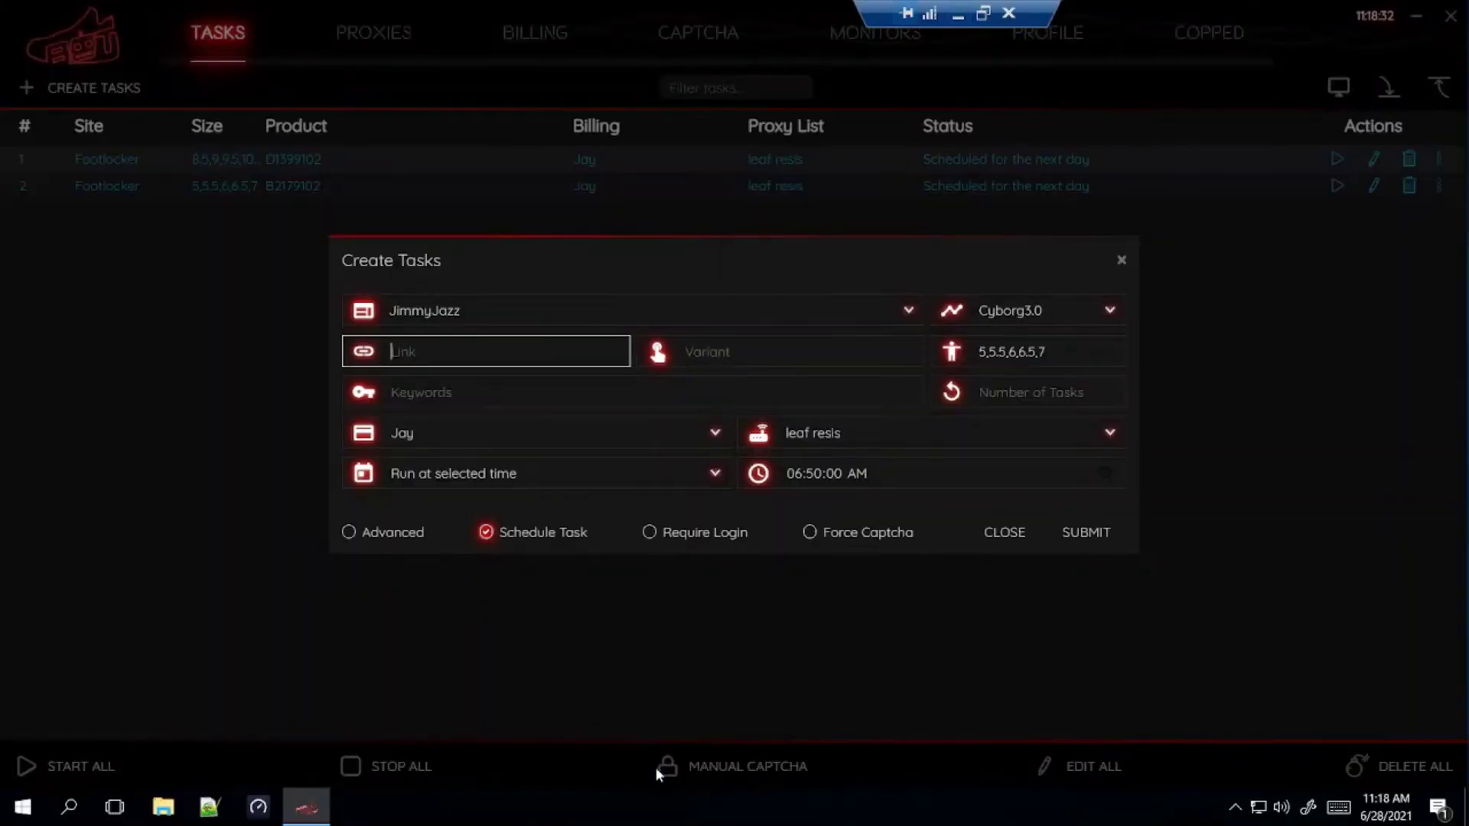
right_click(574, 346)
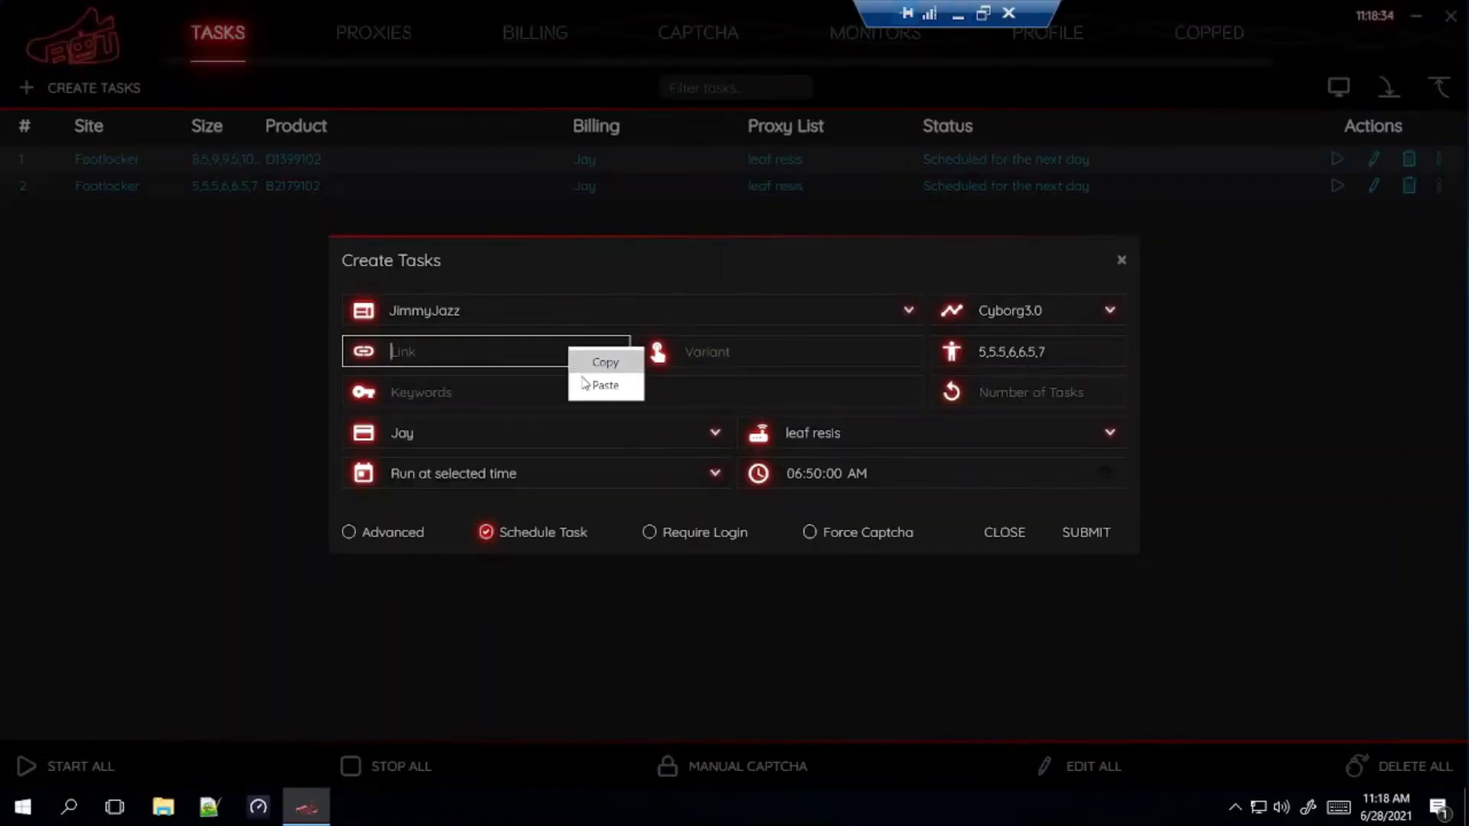
left_click(585, 385)
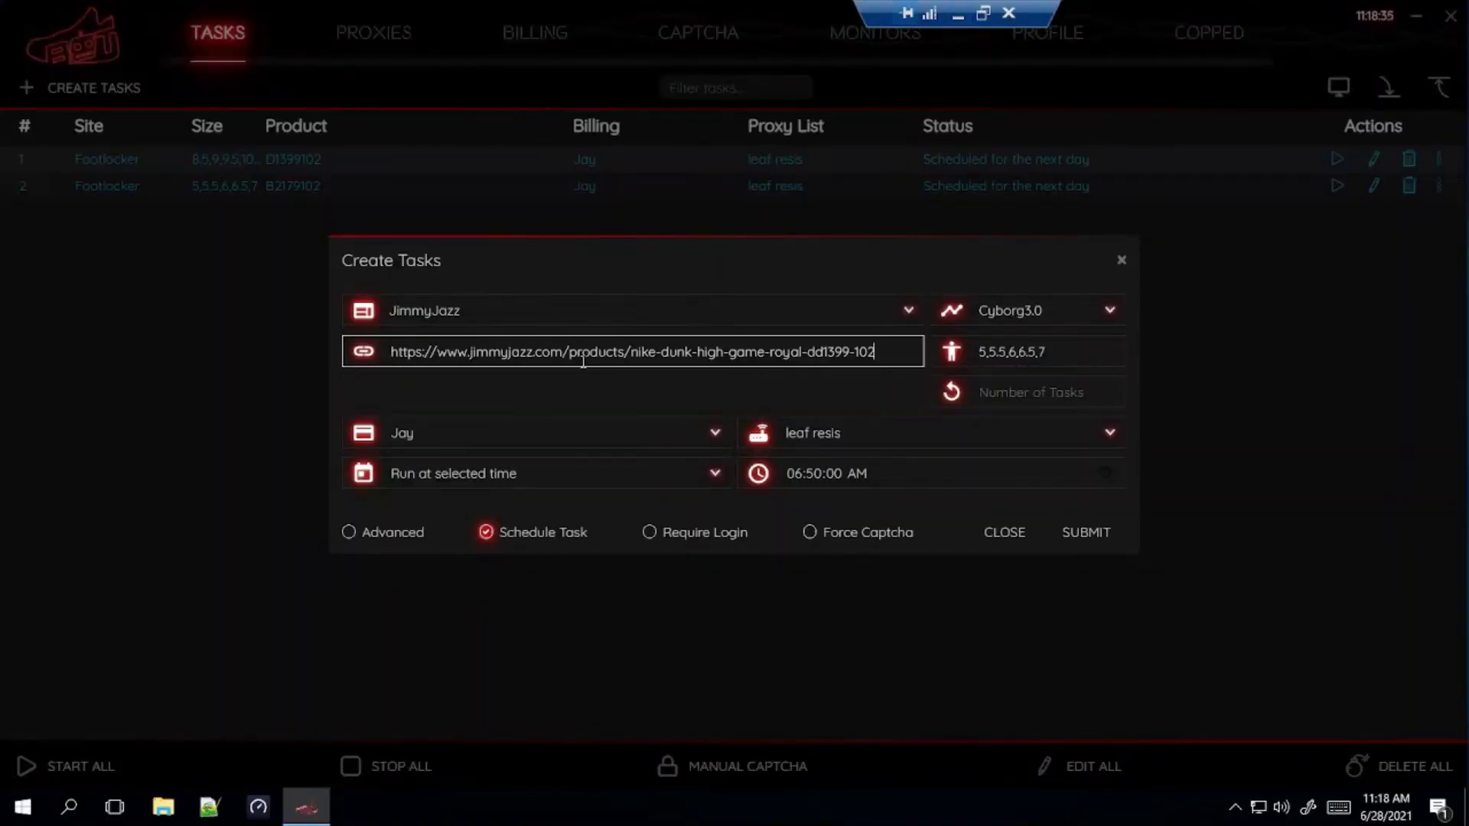
left_click(1041, 353)
key("ctrl+a")
key("BackSpace")
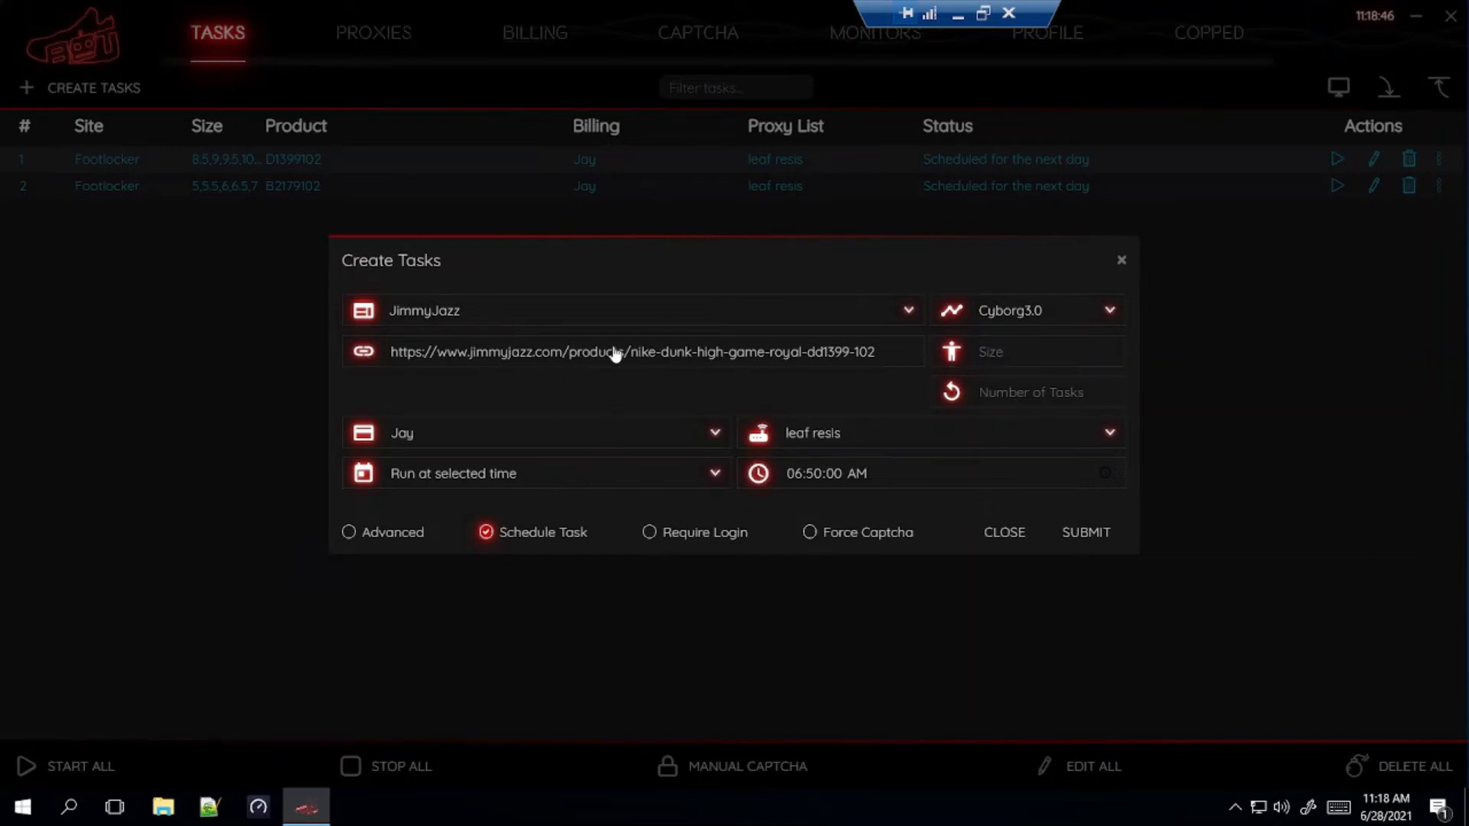
Step: Choose No Proxy and set the start time to 06:52:00 AM
left_click(774, 431)
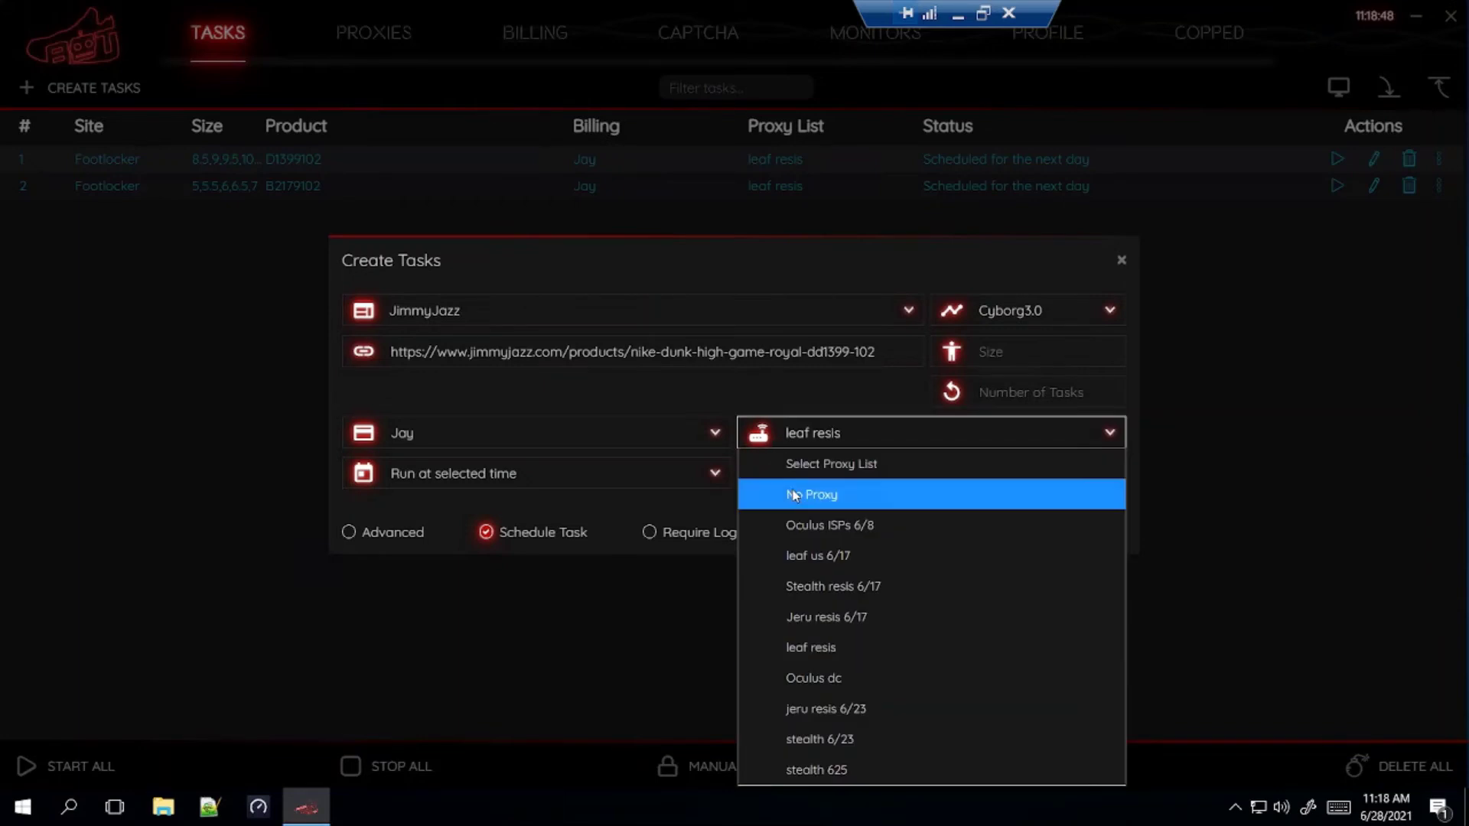
left_click(847, 497)
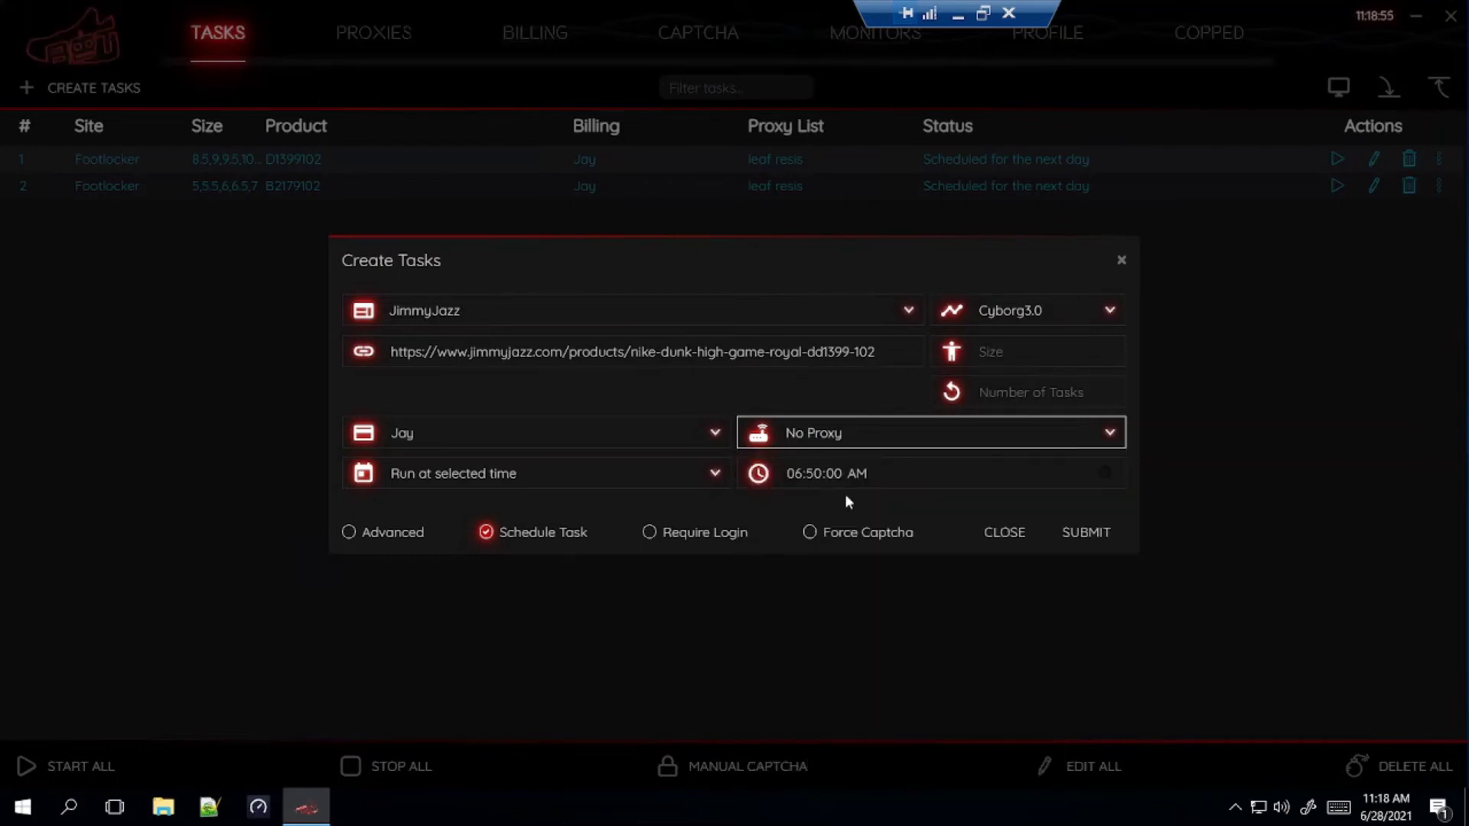
left_click(528, 503)
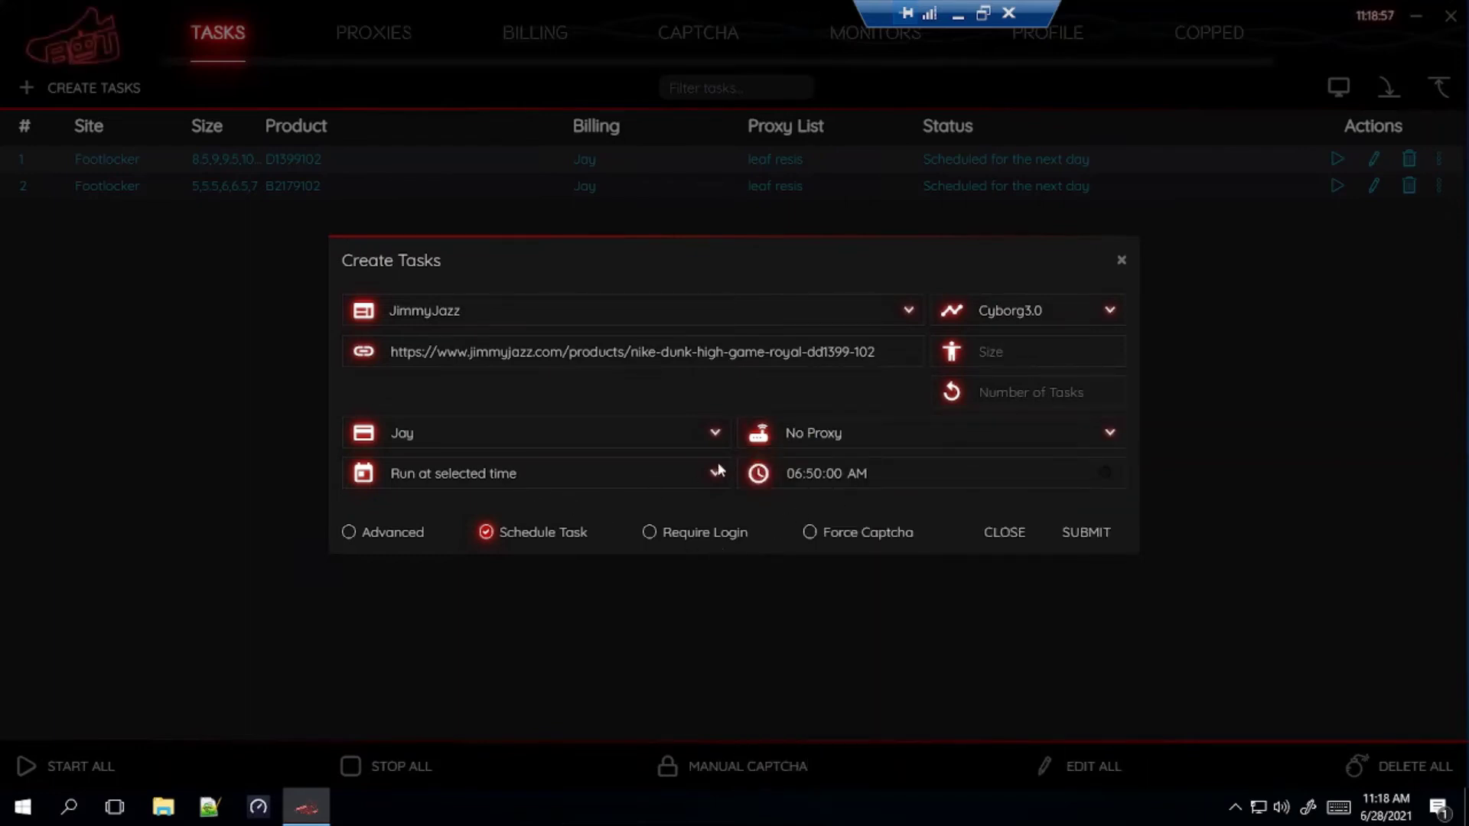
left_click(808, 478)
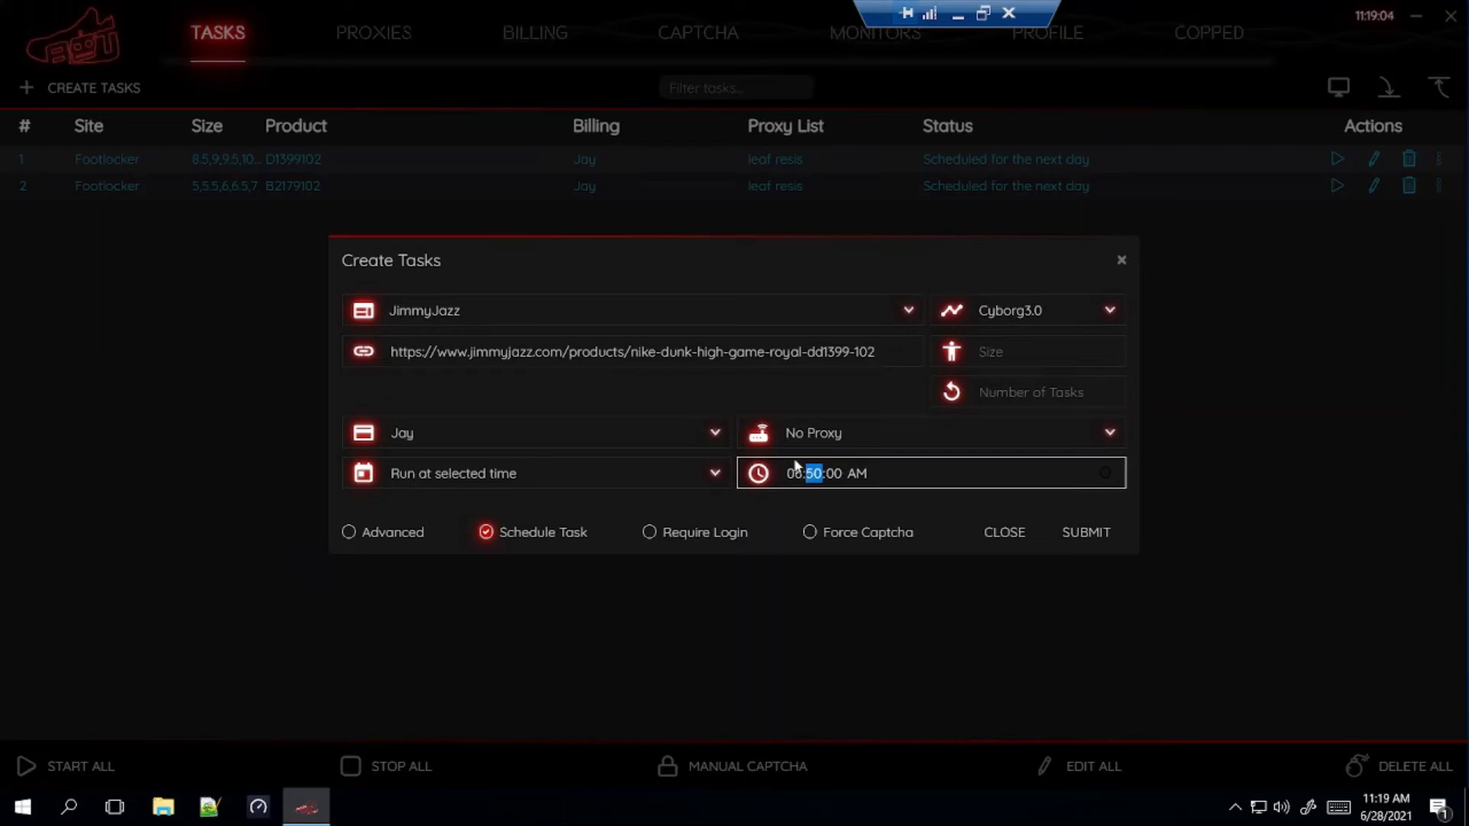
type("52")
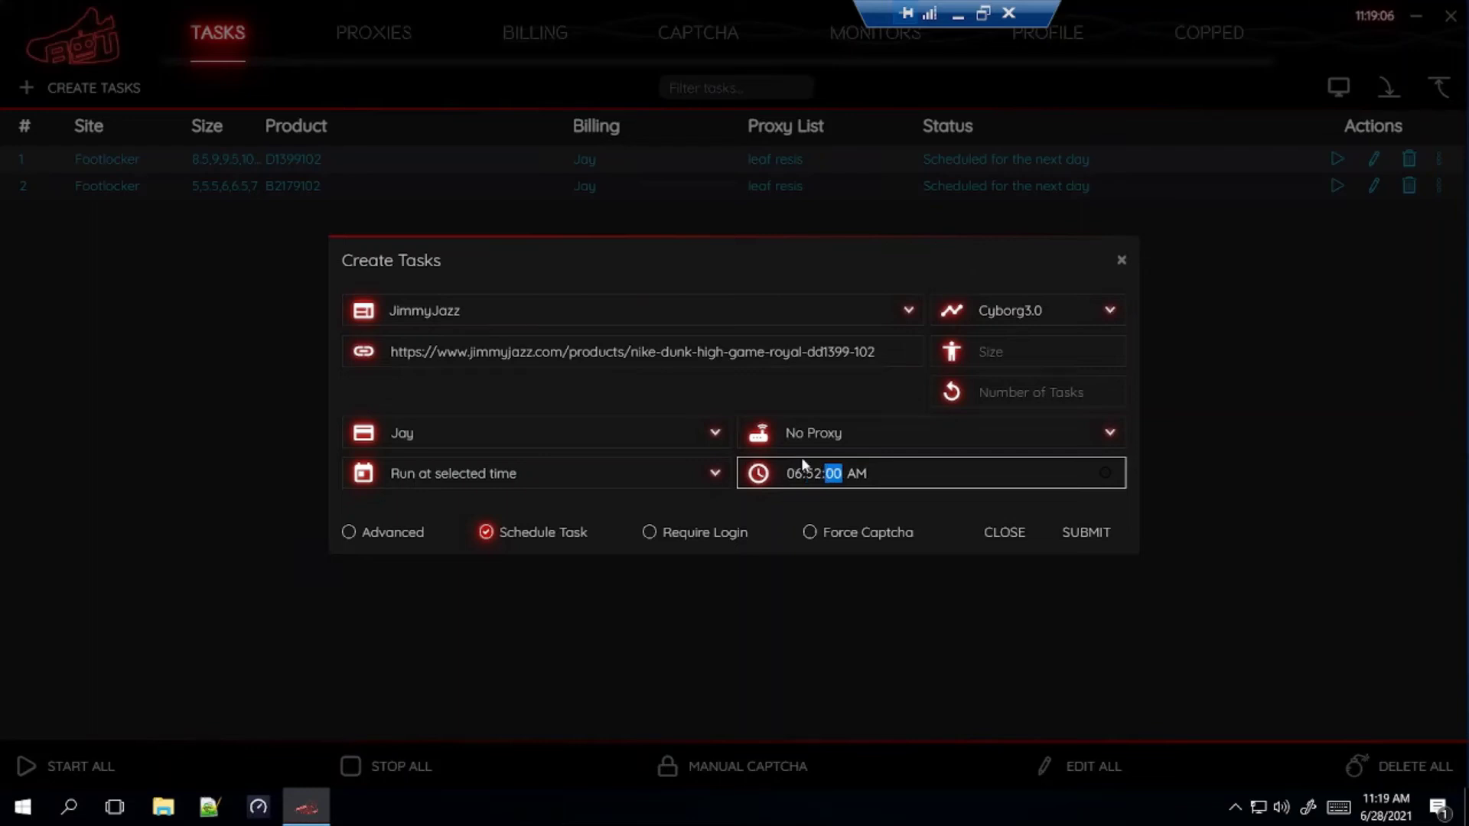
left_click(767, 396)
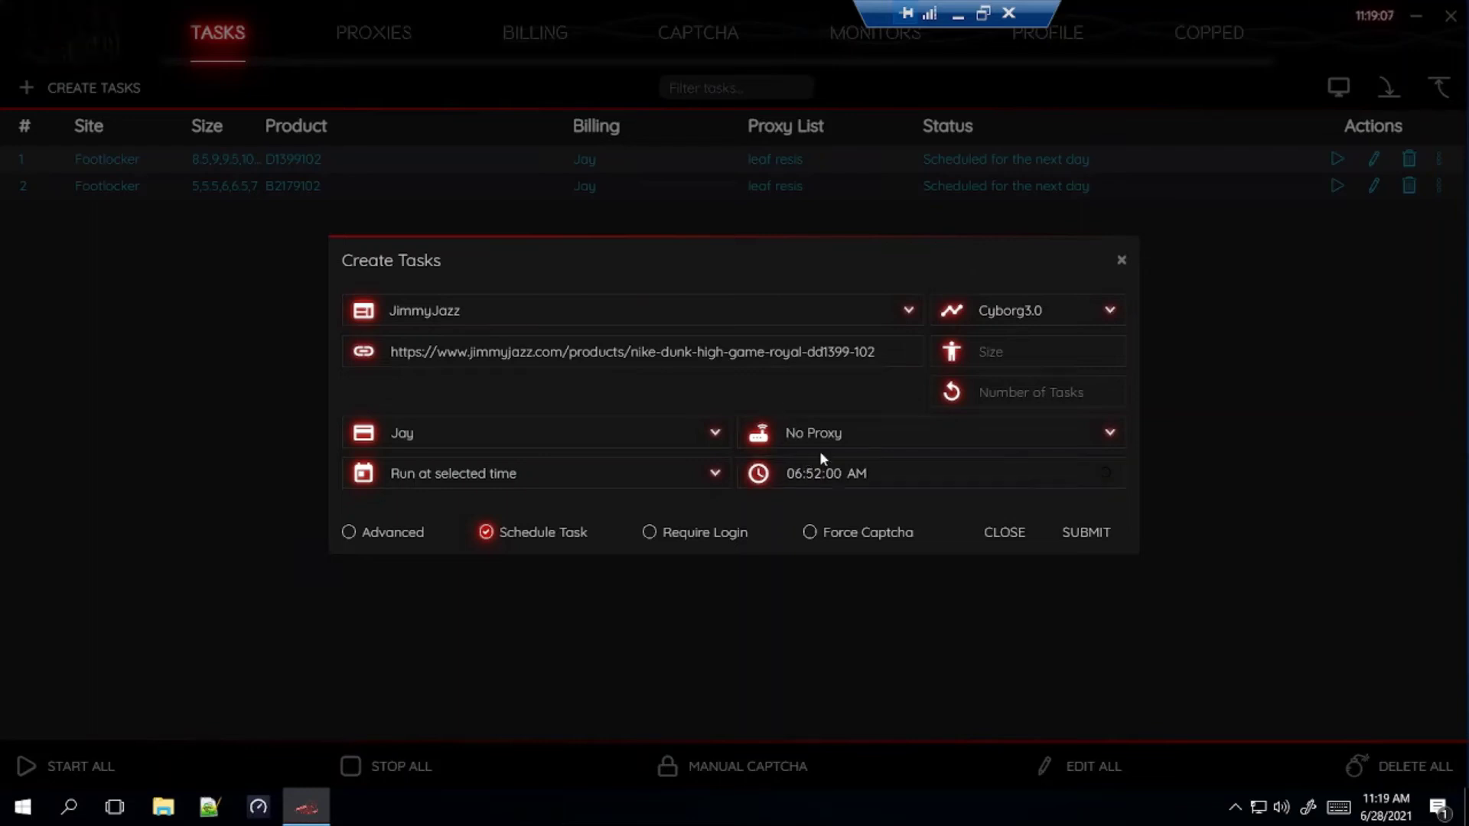
Step: Set the advanced Monitor and Restock timeouts to 3000 and submit the JimmyJazz task
left_click(393, 533)
left_click(369, 475)
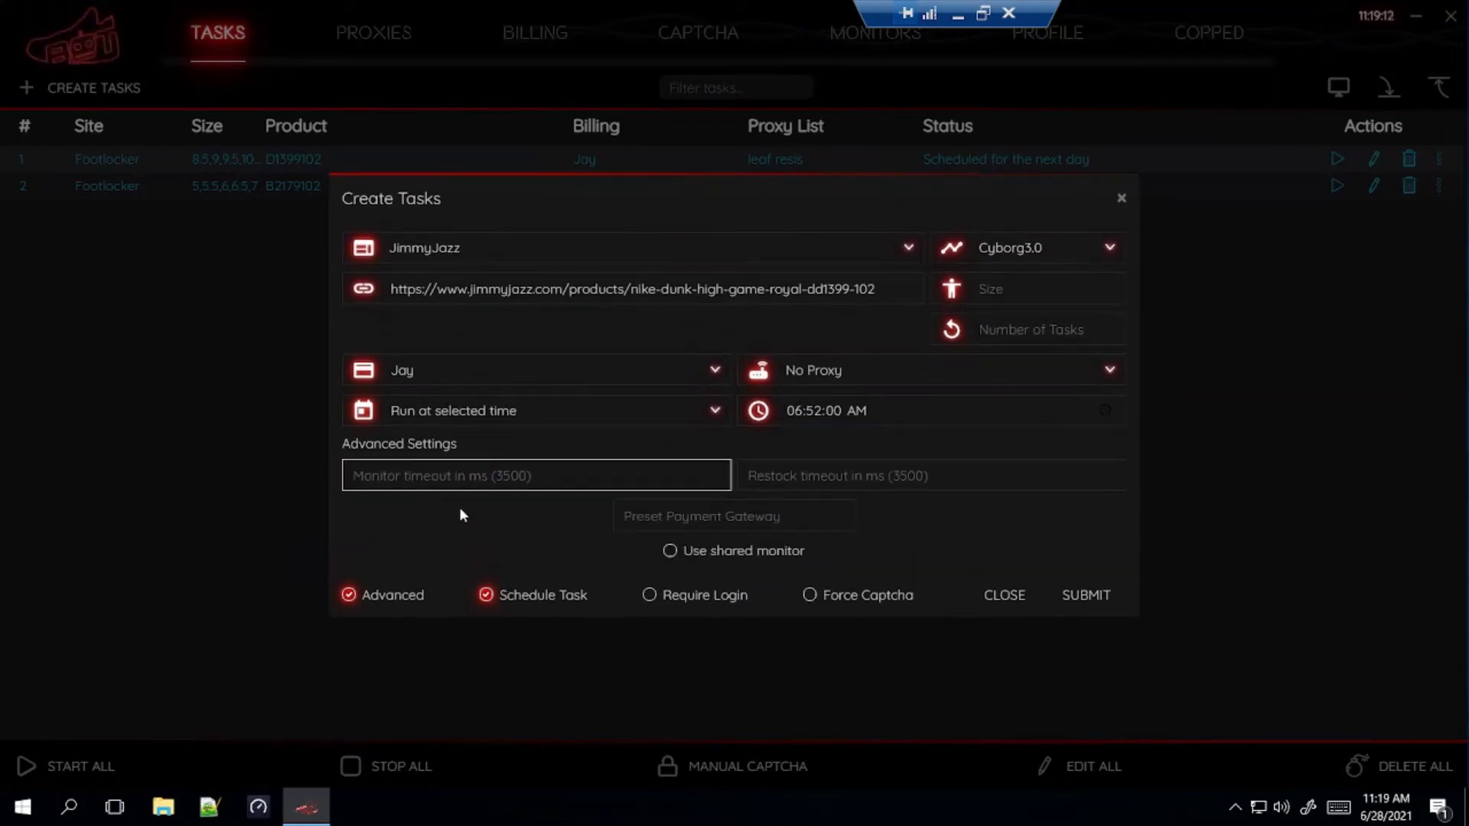
type("3000")
key("Tab")
type("3")
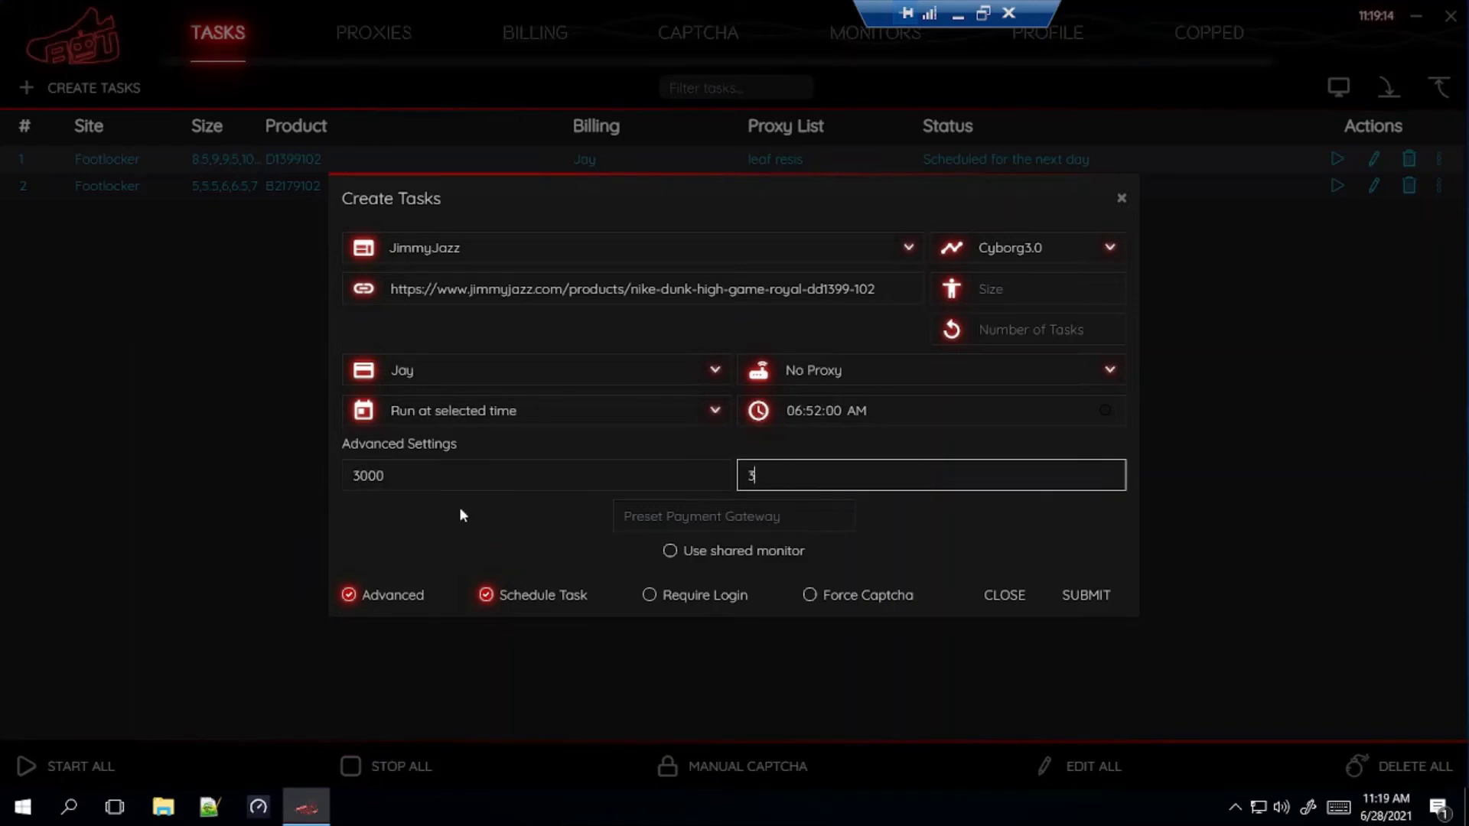
type("000")
left_click(450, 525)
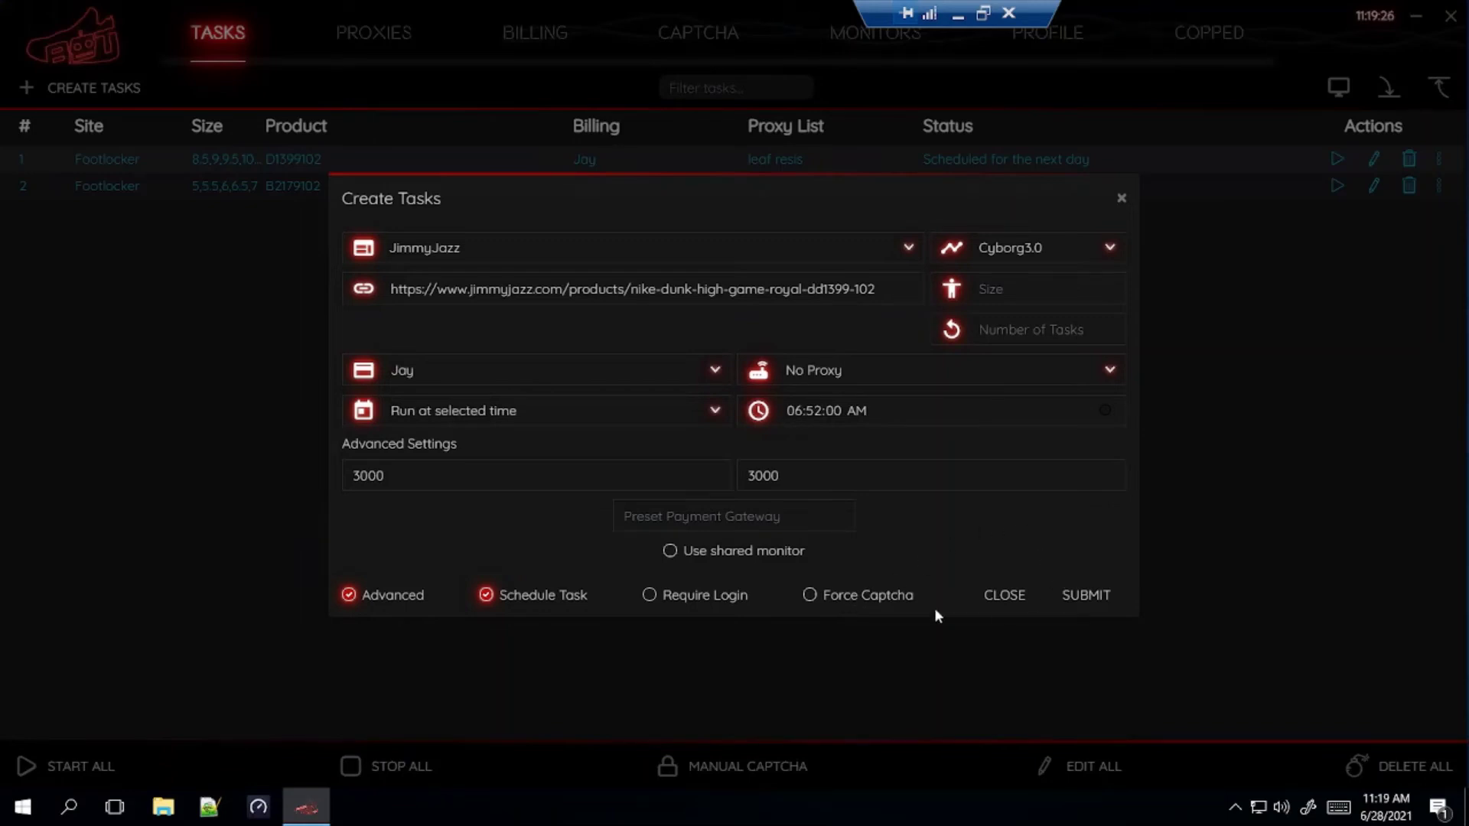
left_click(1085, 603)
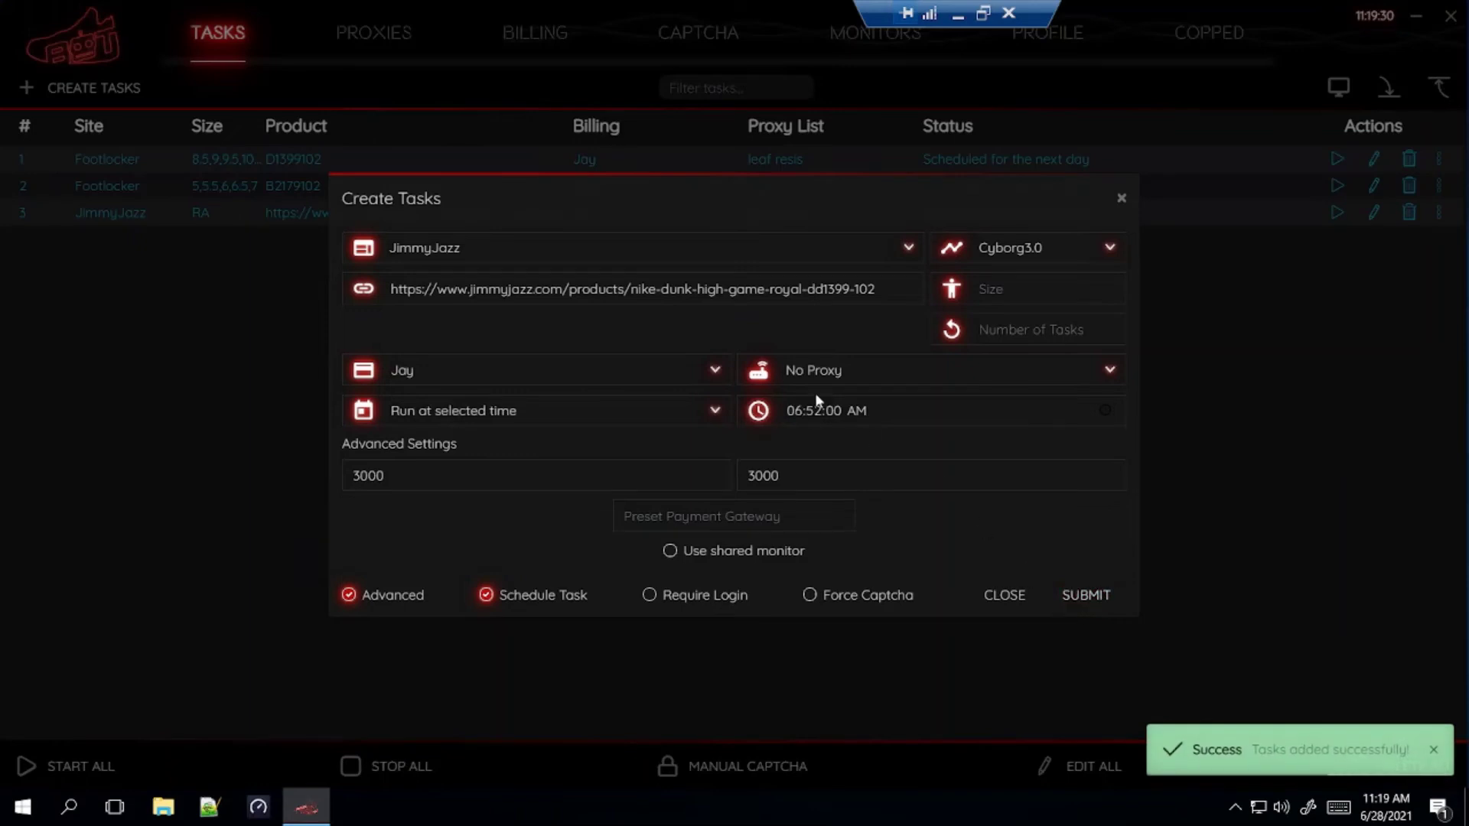
Step: Choose the Dad billing profile and the Oculus ISPs 6/8 proxy list
left_click(515, 369)
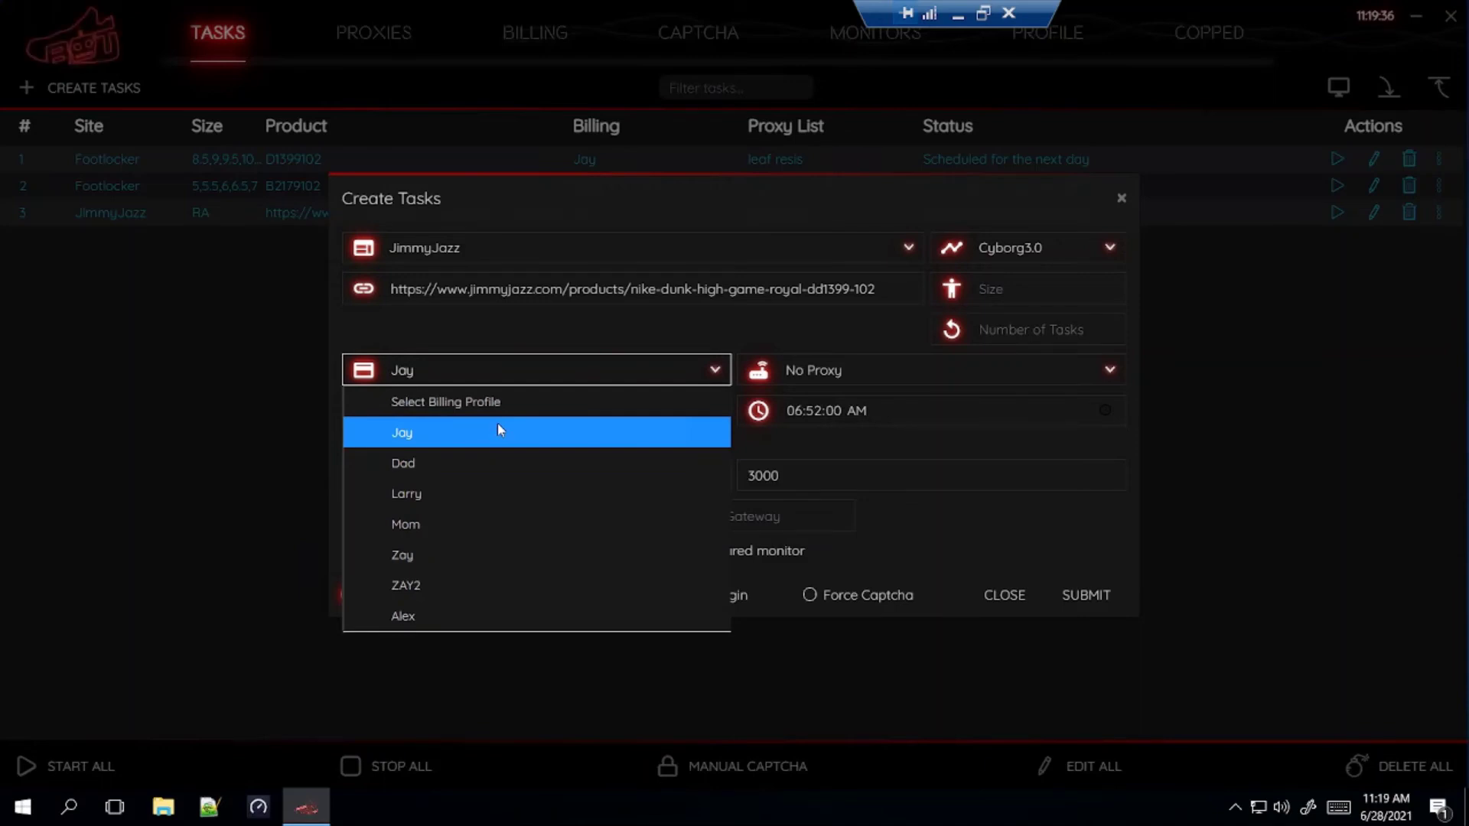
left_click(456, 448)
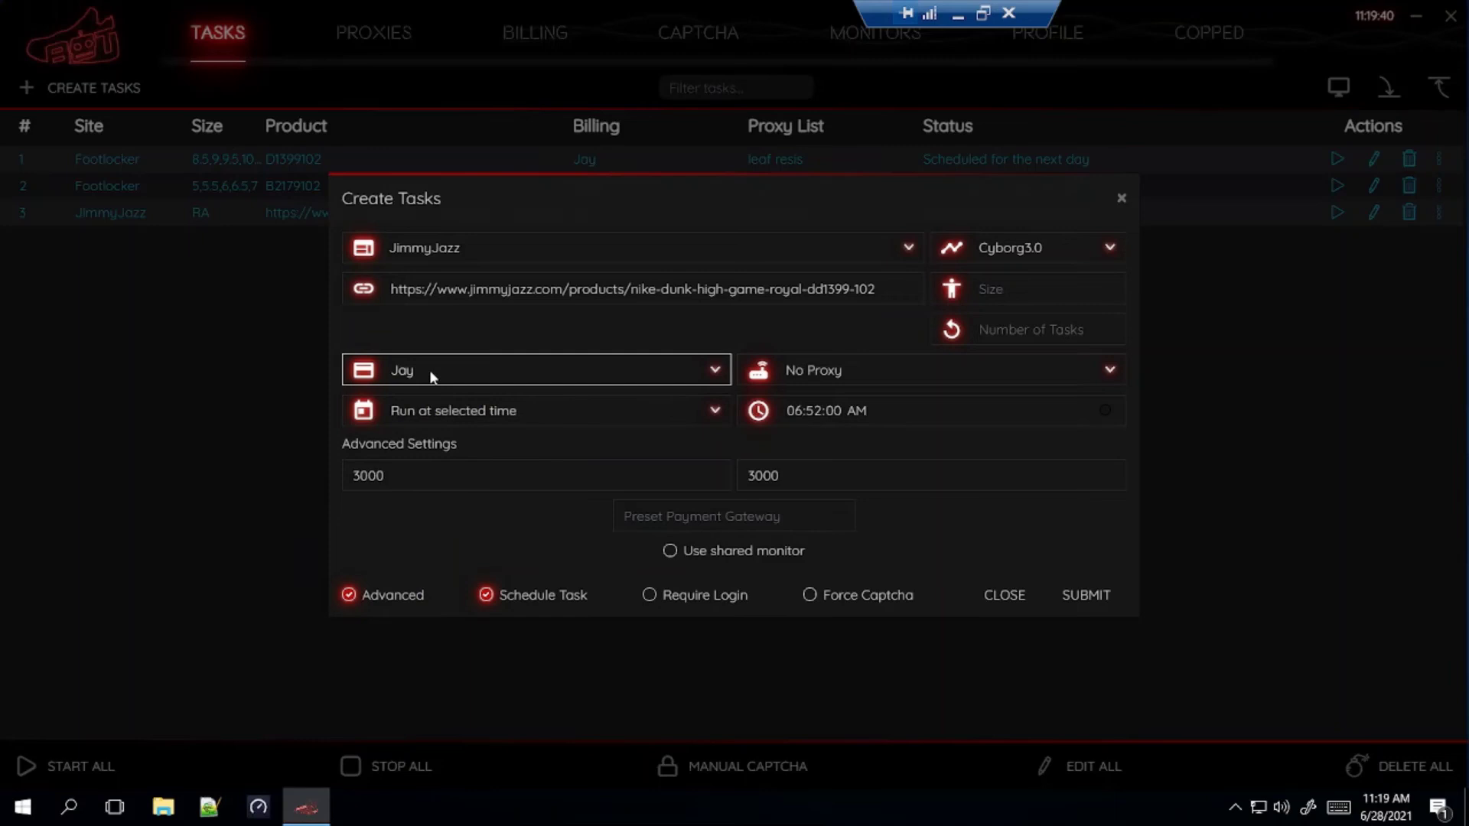
left_click(649, 365)
left_click(531, 466)
left_click(837, 370)
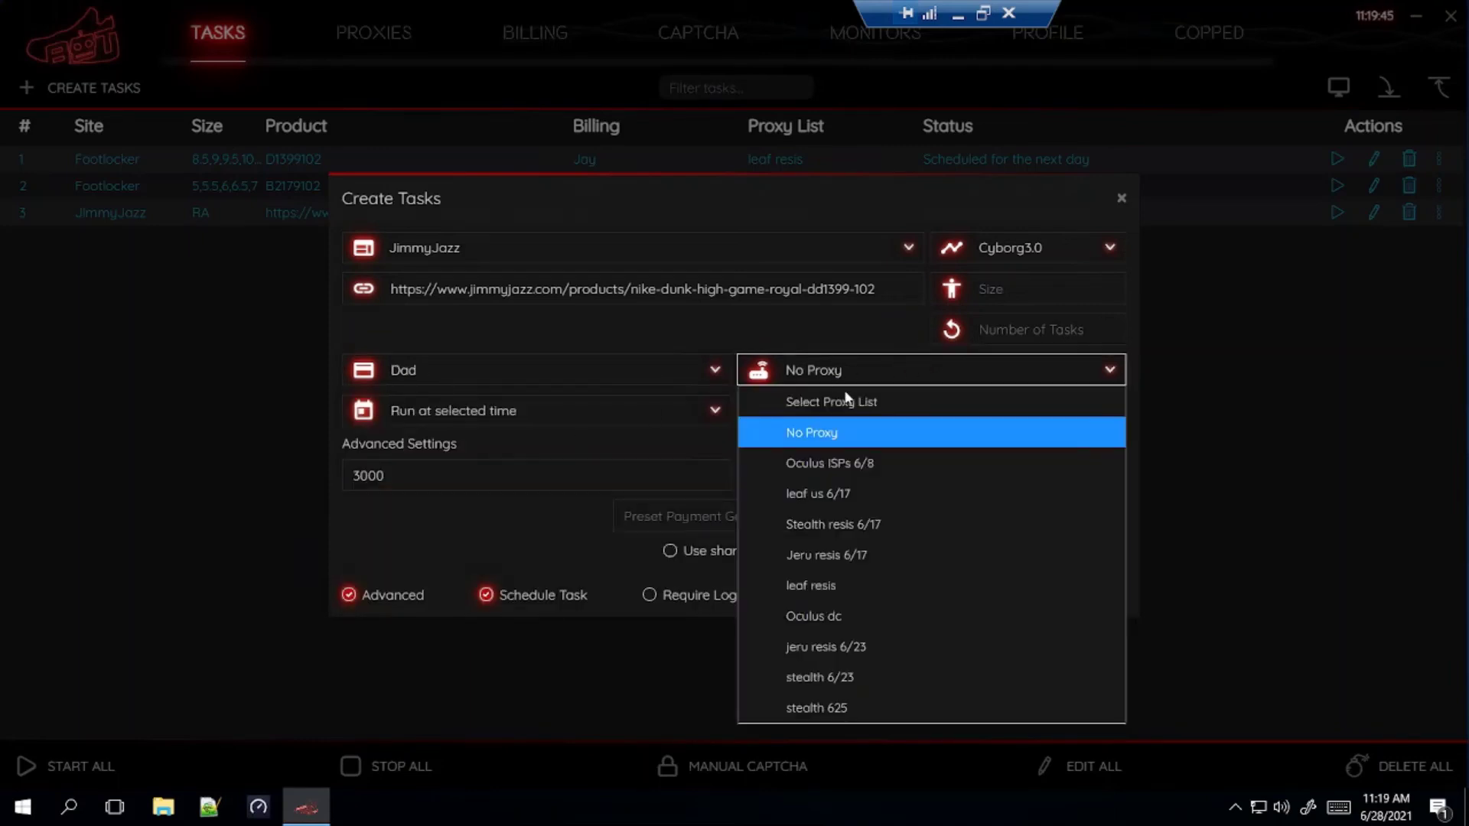
left_click(840, 466)
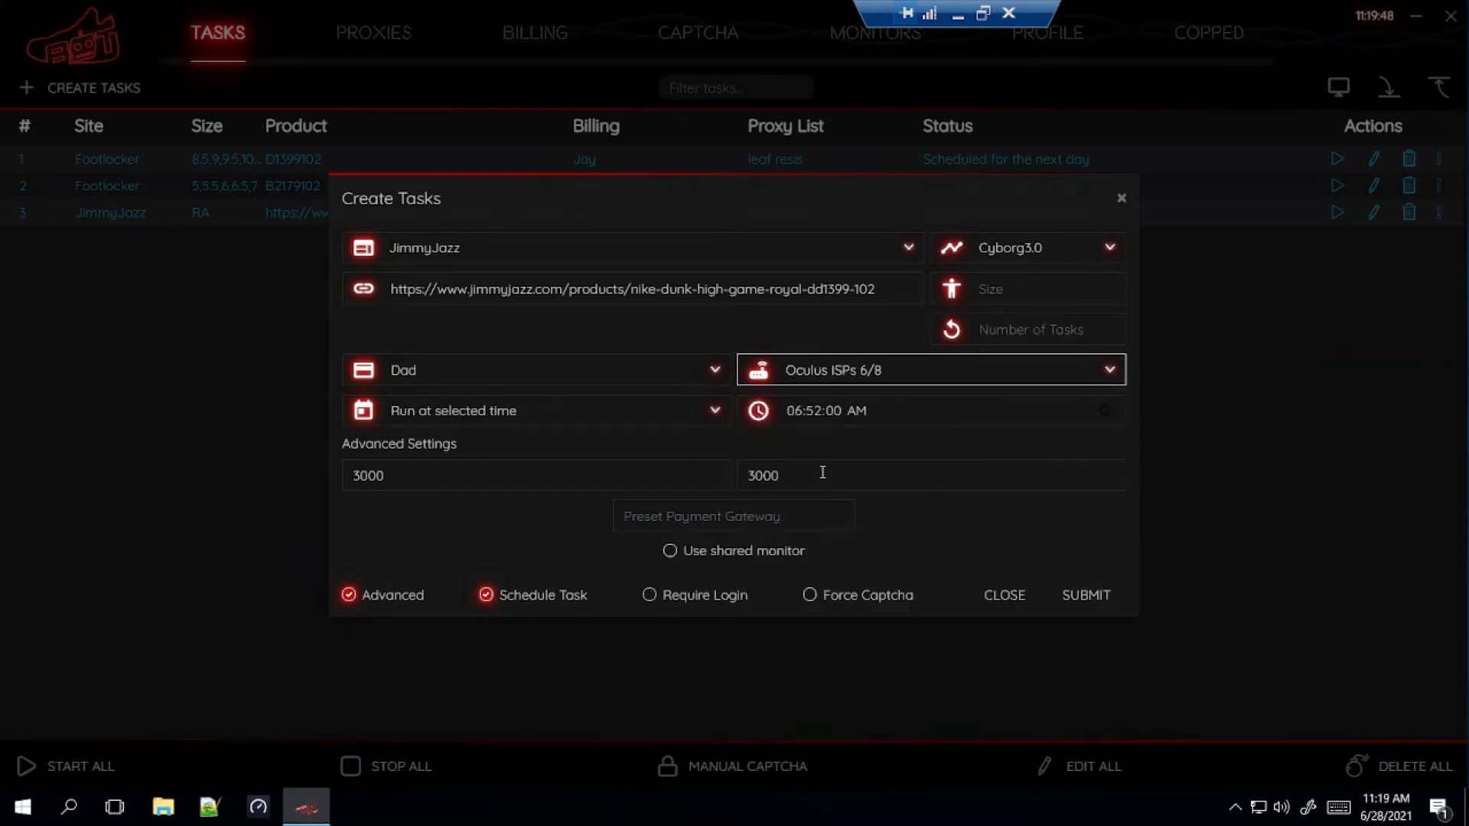
Step: Set a 06:55:00 AM start and 3333 for both timeouts, then submit the task
left_click(813, 413)
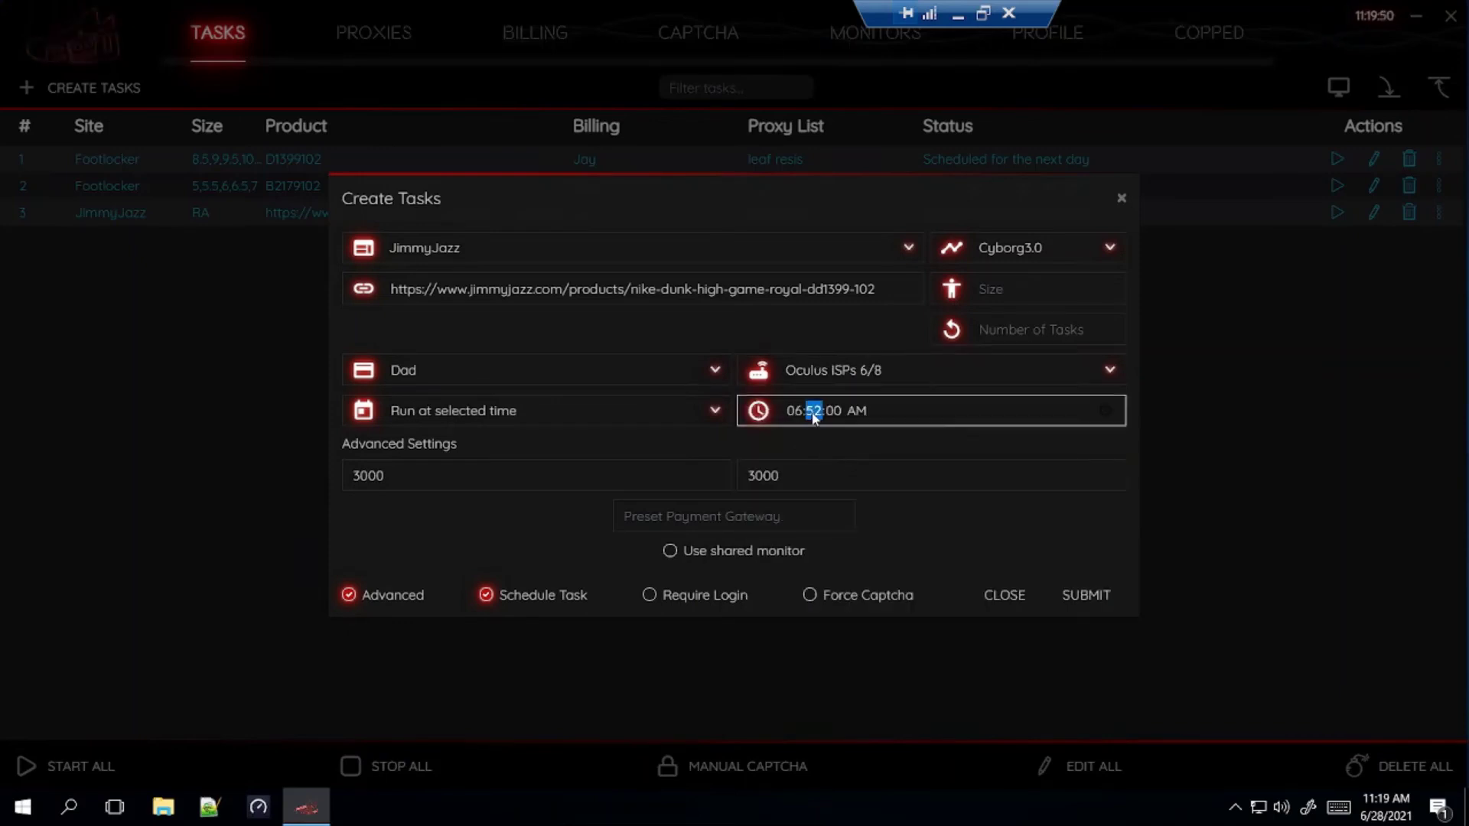
type("55")
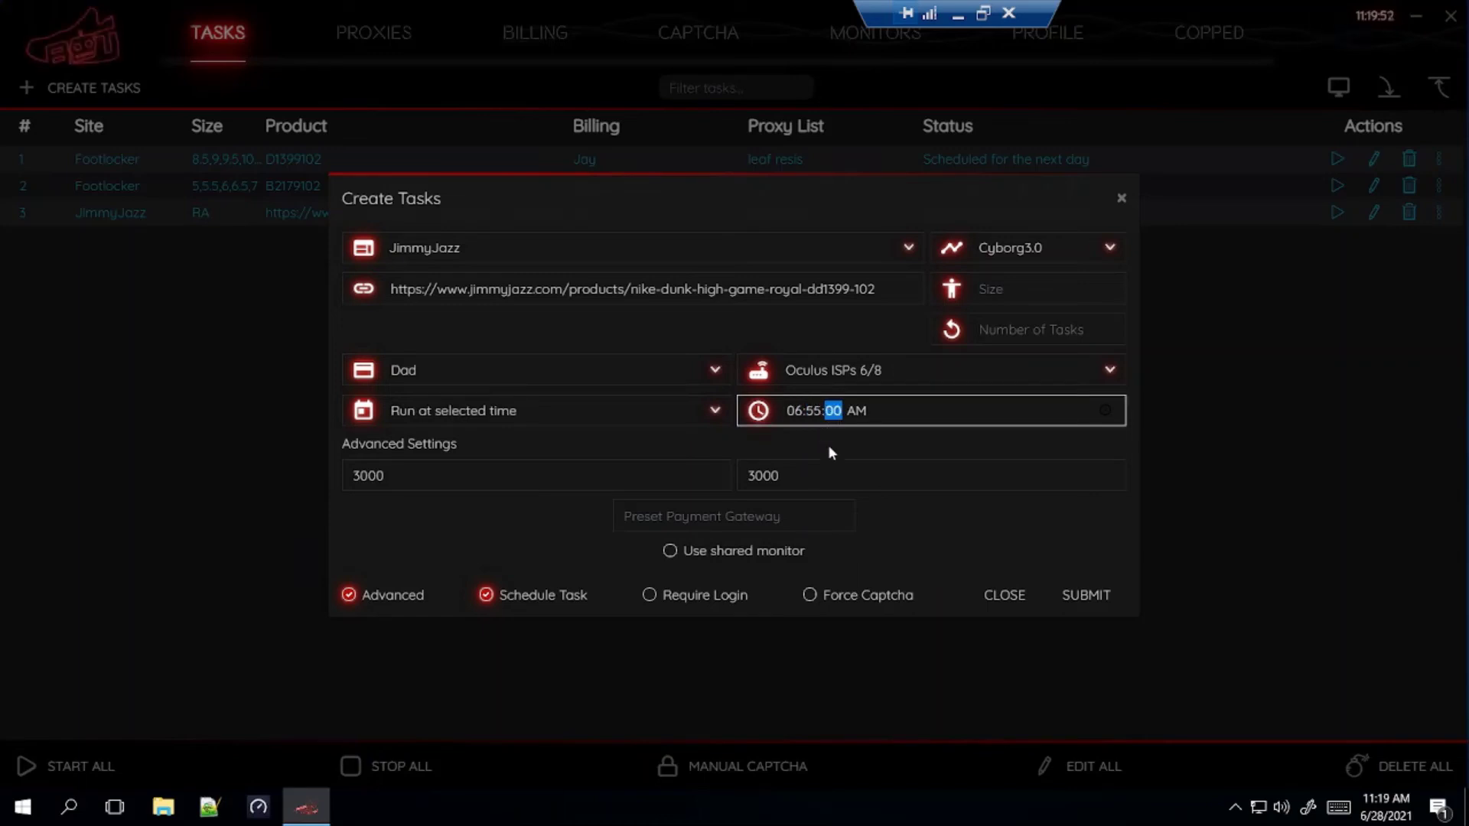
left_click(937, 530)
left_click_drag(589, 485, 302, 488)
type("3333")
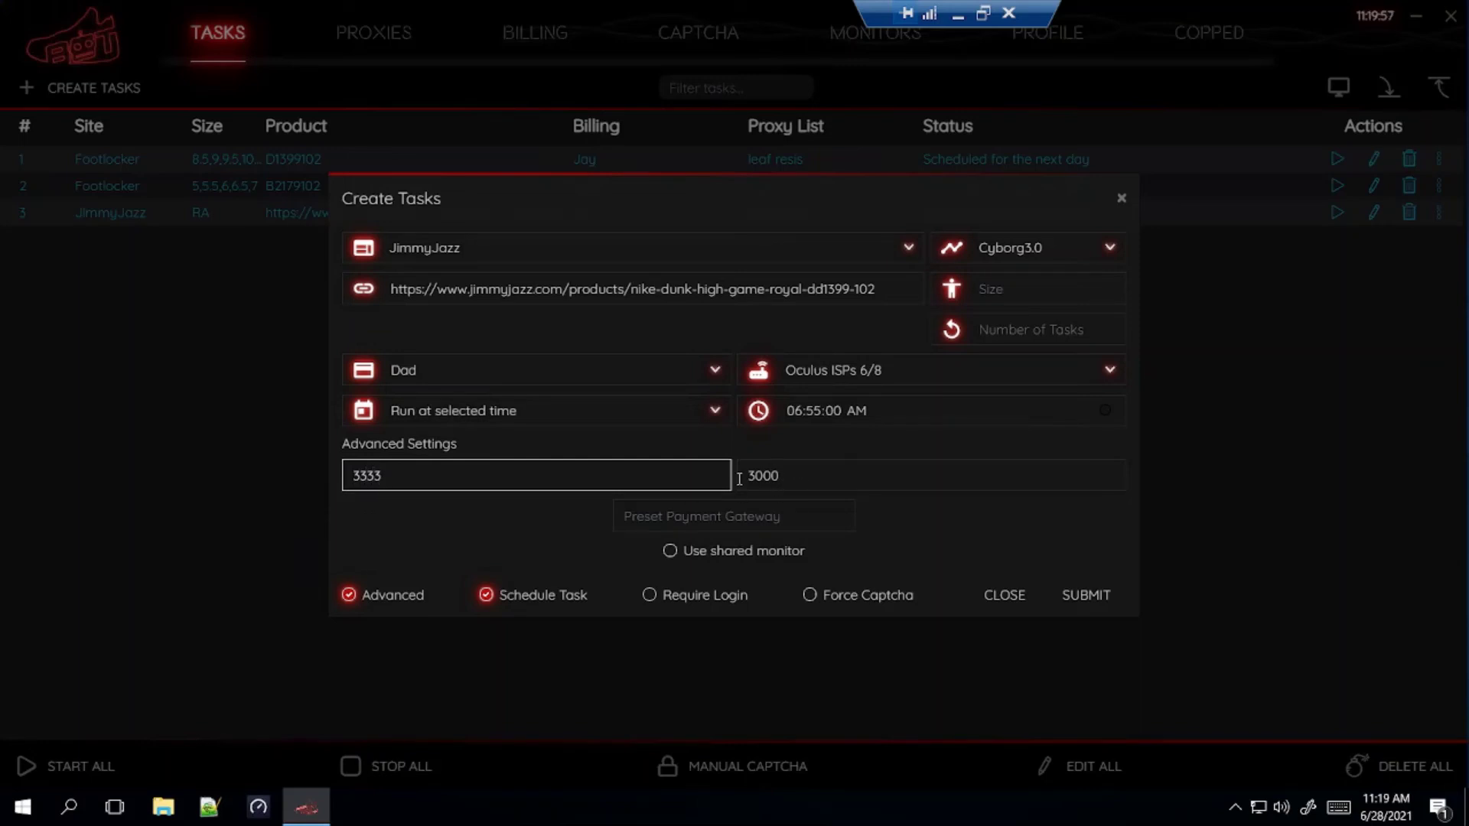
key("Tab")
type("3333")
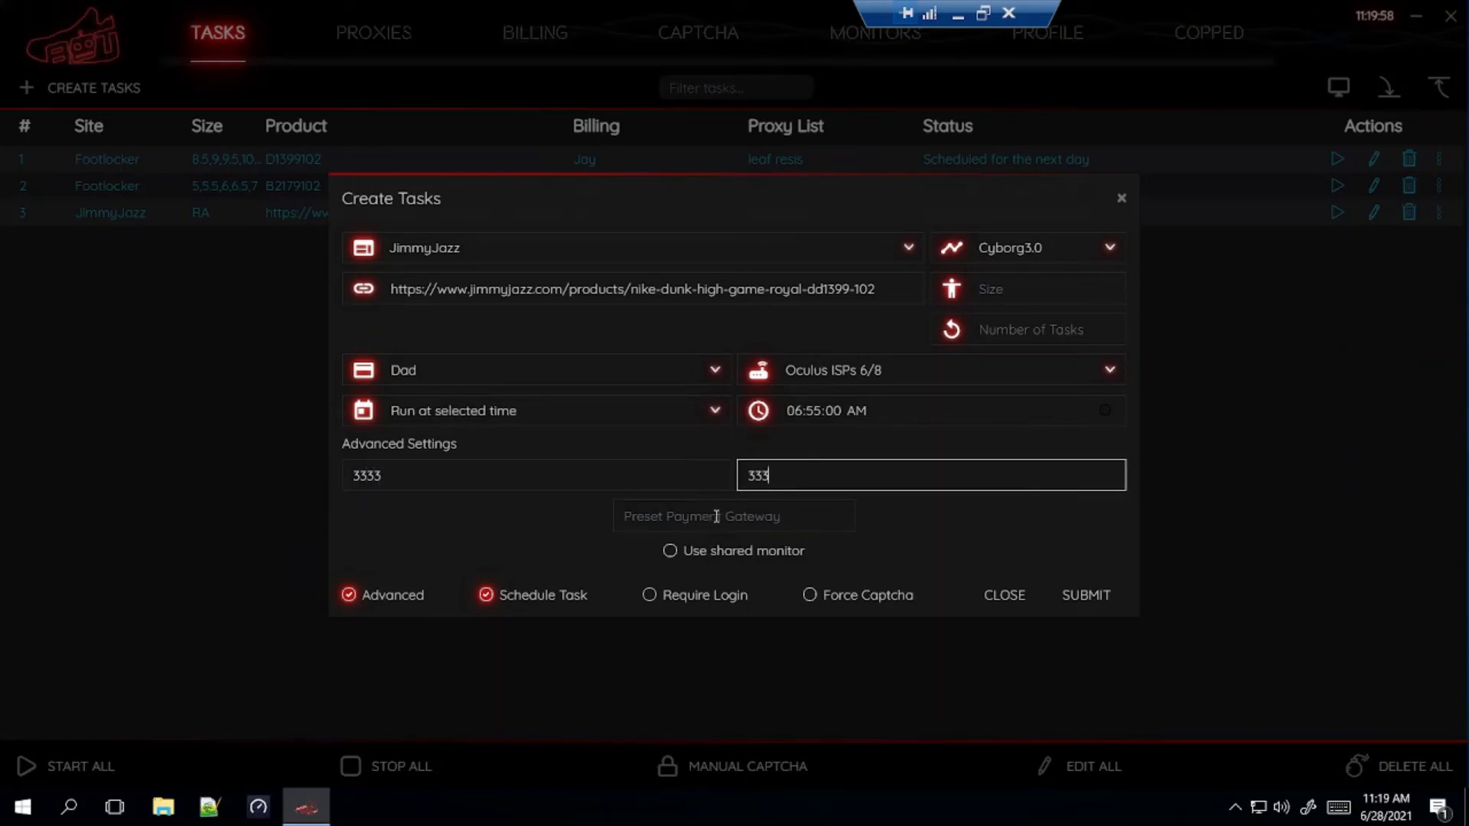
left_click(1073, 604)
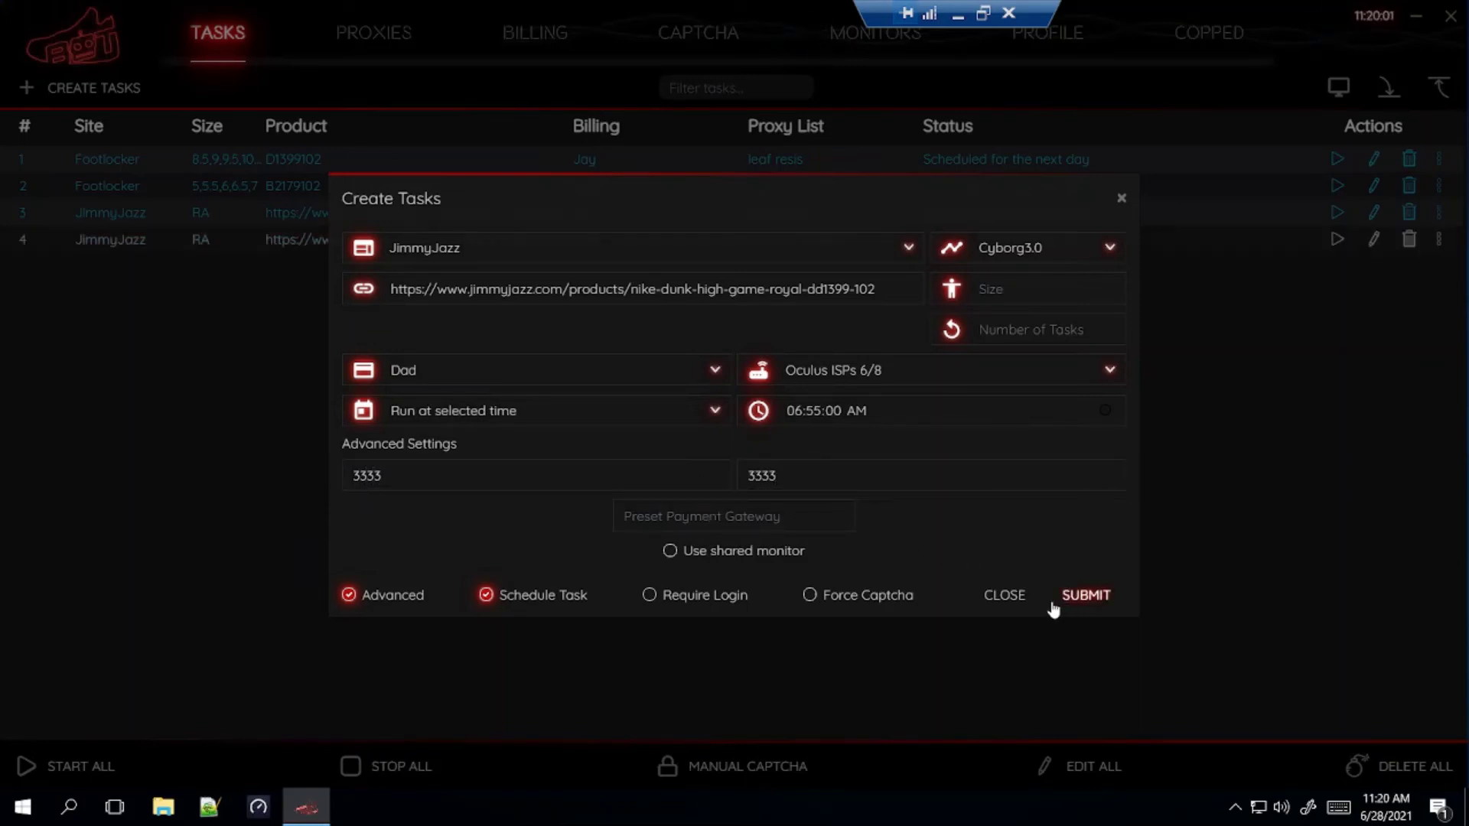
Step: Close the Create Tasks dialog to view all four scheduled tasks
left_click(1008, 600)
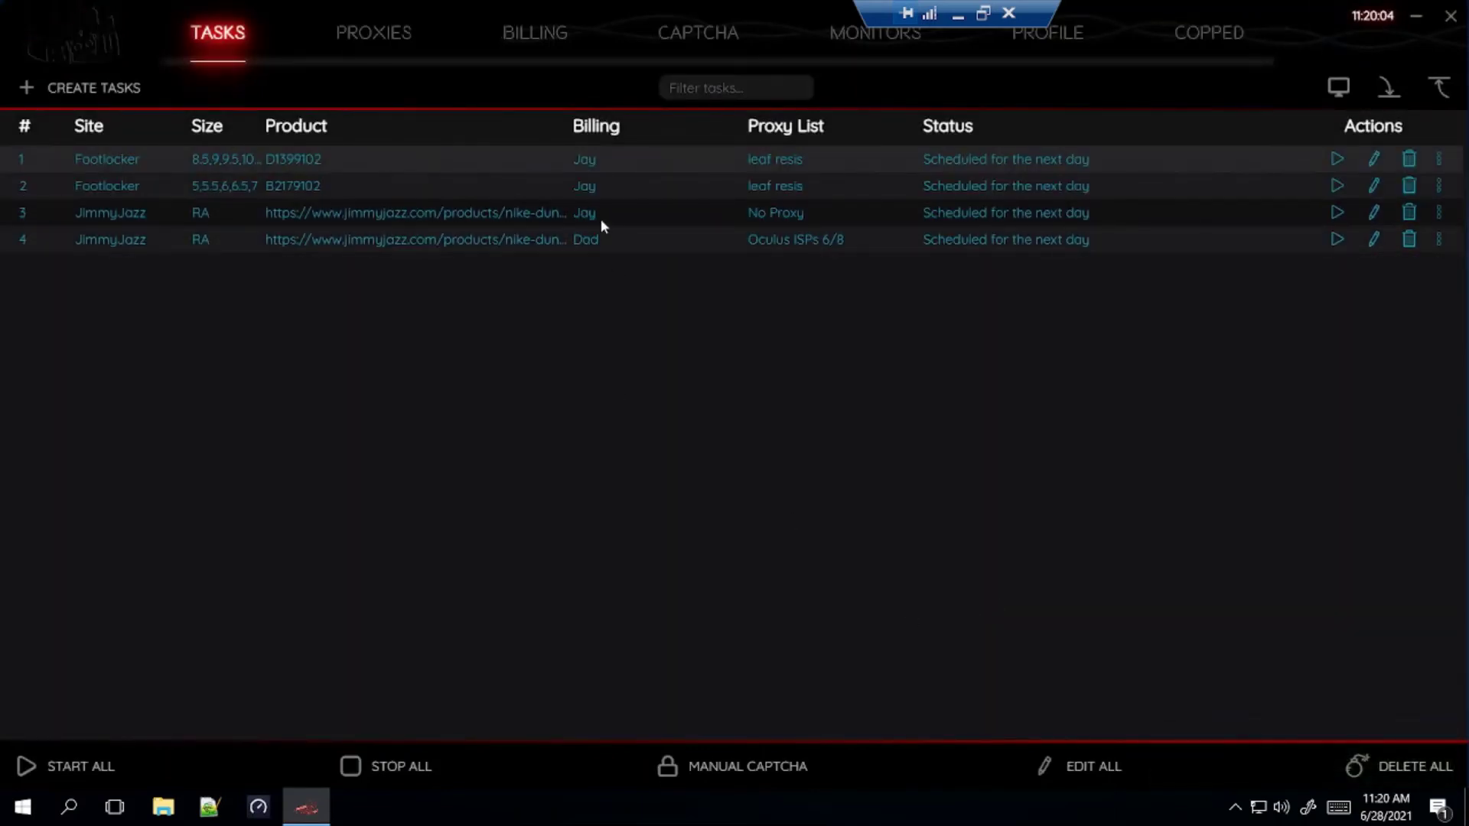